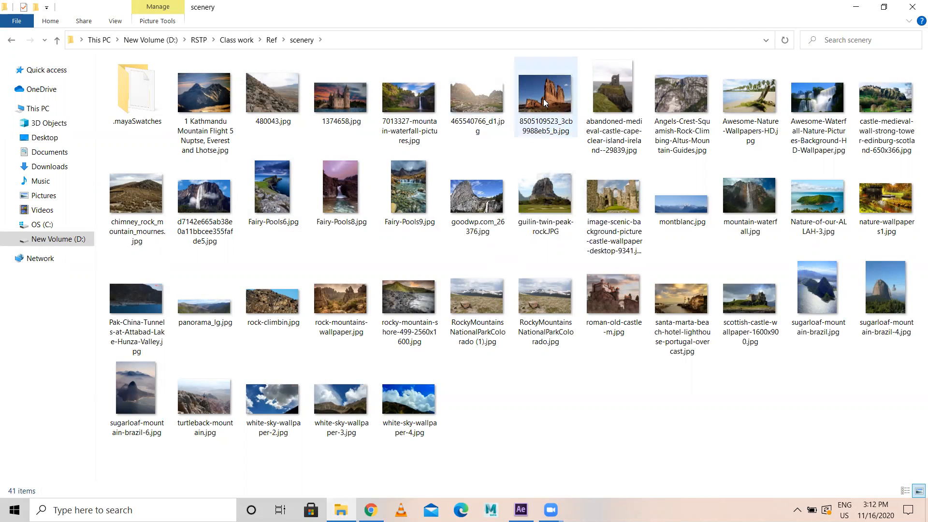
pyautogui.keyDown('ctrl'); pyautogui.click(395, 105); pyautogui.keyUp('ctrl')
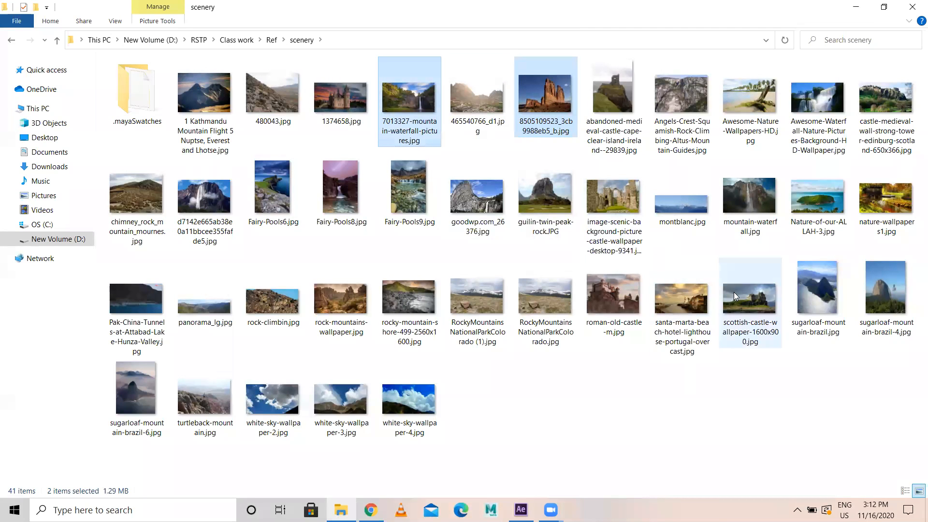
pyautogui.keyDown('ctrl'); pyautogui.click(208, 393); pyautogui.keyUp('ctrl')
pyautogui.moveTo(411, 104); pyautogui.dragTo(115, 230)
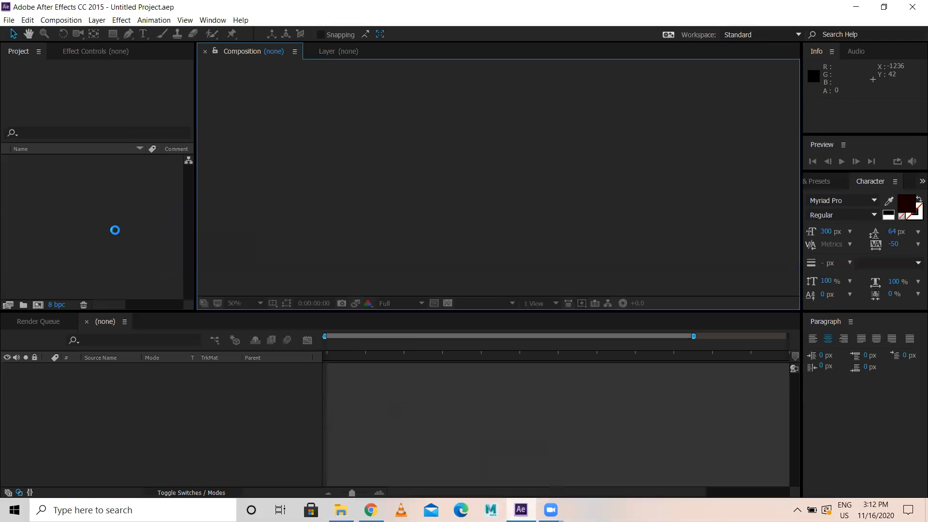
# Step: Create a composition from the 7013327 mountain waterfall picture and fit the whole frame in view at 25% magnification
pyautogui.click(73, 183)
pyautogui.moveTo(73, 183); pyautogui.dragTo(106, 426)
pyautogui.press(',')
pyautogui.press(',')
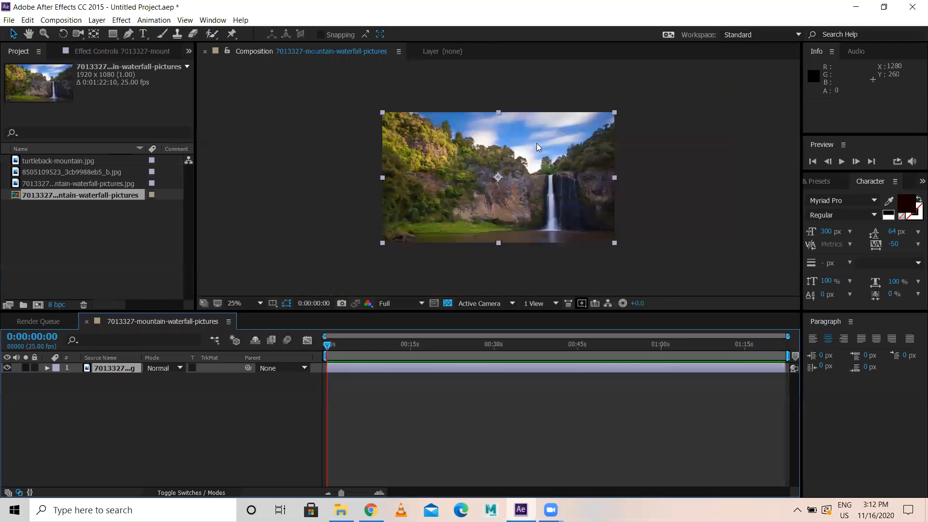
pyautogui.press('.')
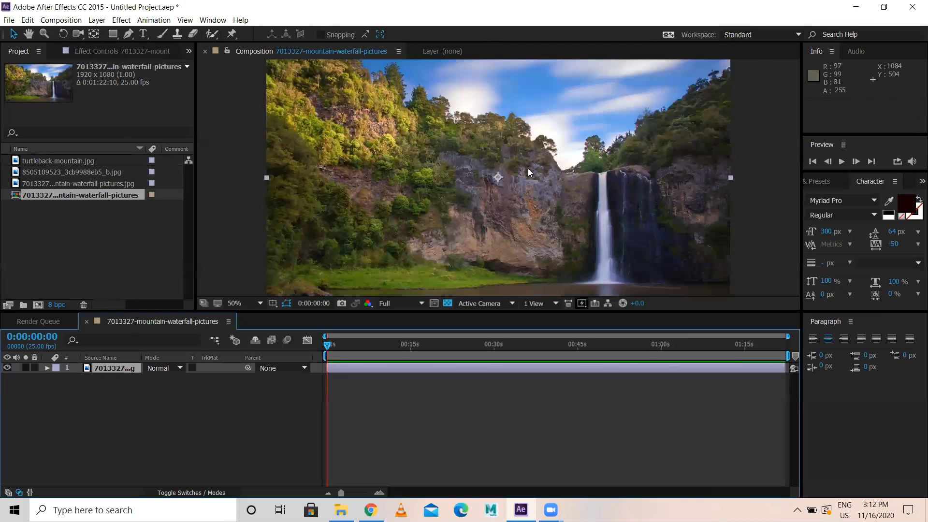
pyautogui.press(',')
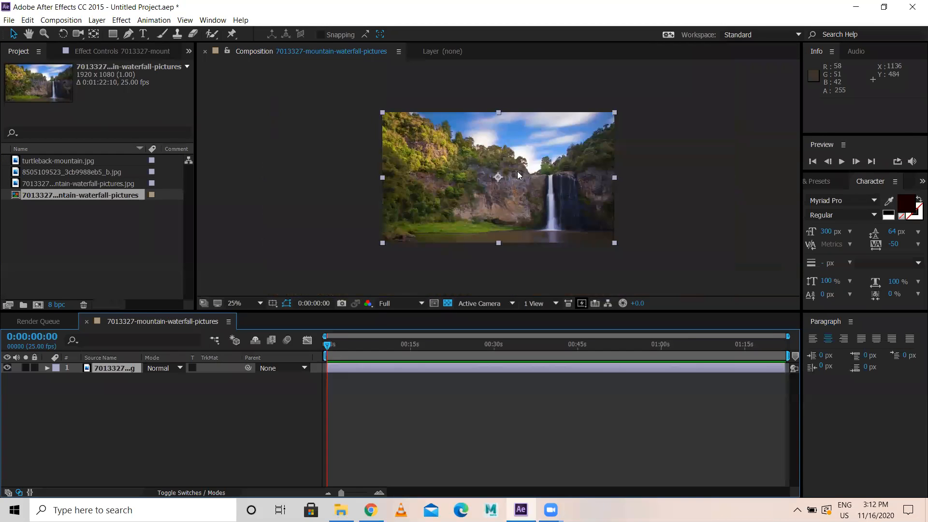
# Step: Apply CC Flo Motion to the waterfall layer, placing Knot 1 at about 500, 1014 and Knot 2 at about 1472, 1006
pyautogui.click(122, 20)
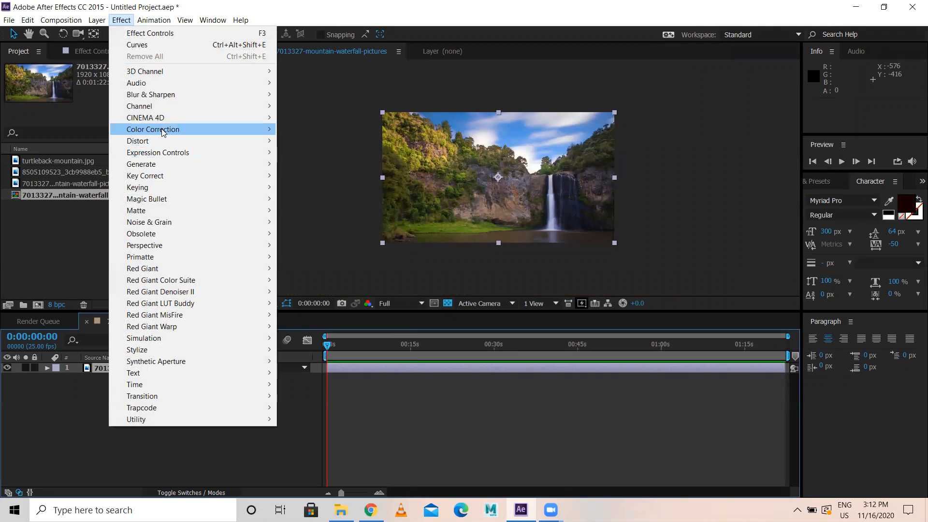
pyautogui.moveTo(163, 132)
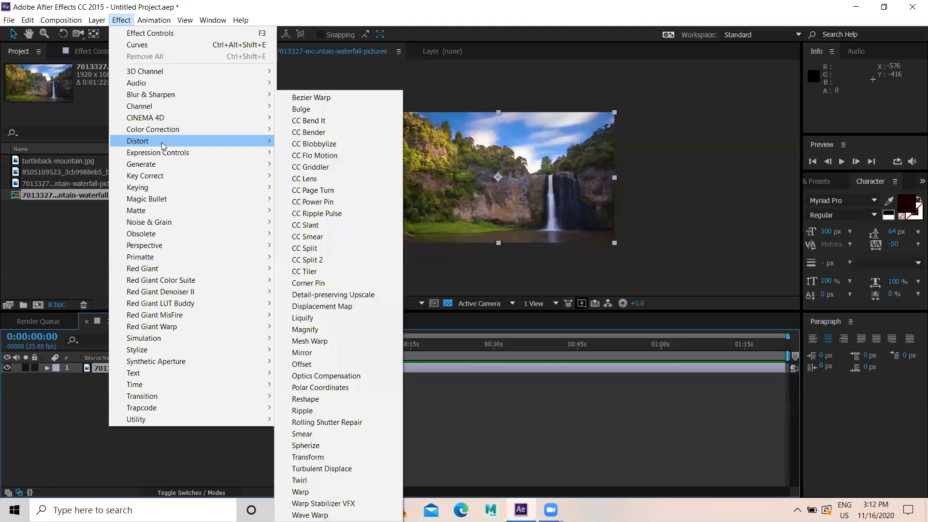
pyautogui.click(317, 156)
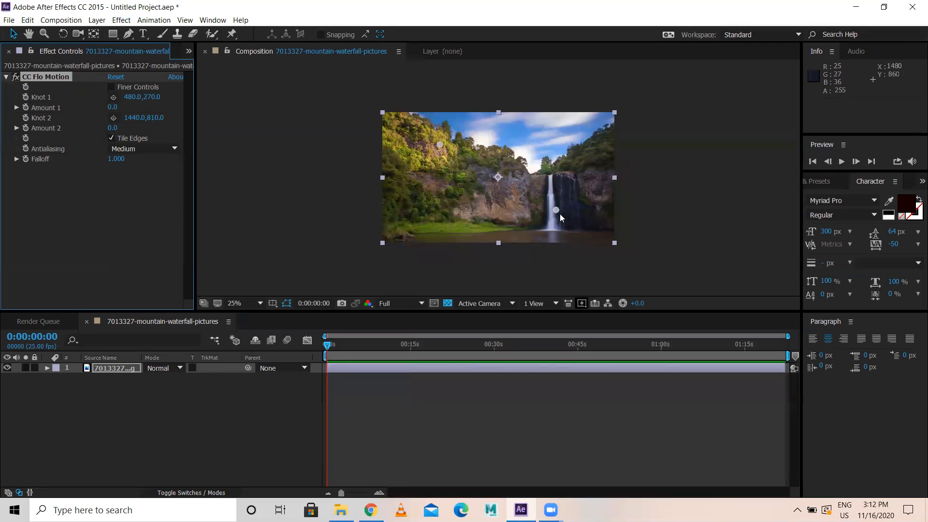
pyautogui.moveTo(554, 210); pyautogui.dragTo(555, 232)
pyautogui.moveTo(439, 144); pyautogui.dragTo(444, 236)
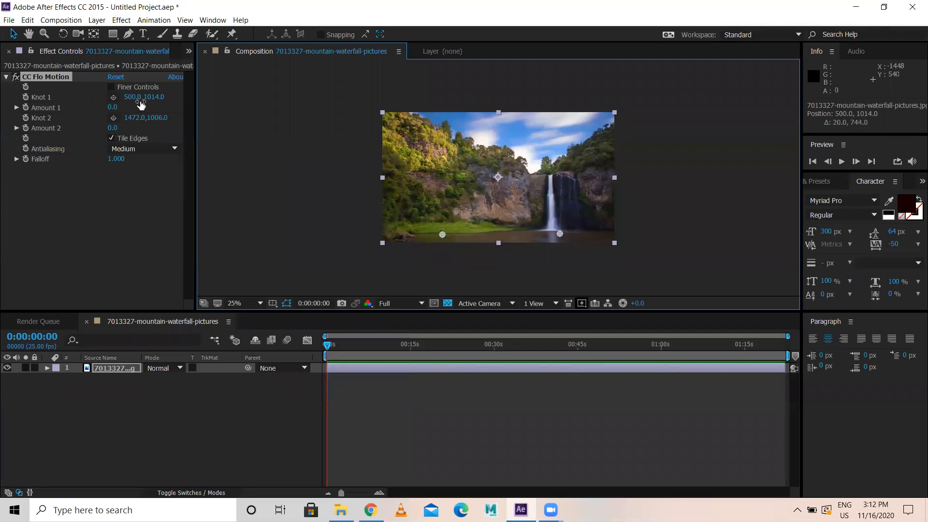
# Step: Set CC Flo Motion's Amount 1 to 15 with Knot 1 at about 960, 582, then disable and collapse the effect
pyautogui.moveTo(134, 98); pyautogui.dragTo(182, 99)
pyautogui.moveTo(323, 95); pyautogui.dragTo(163, 93)
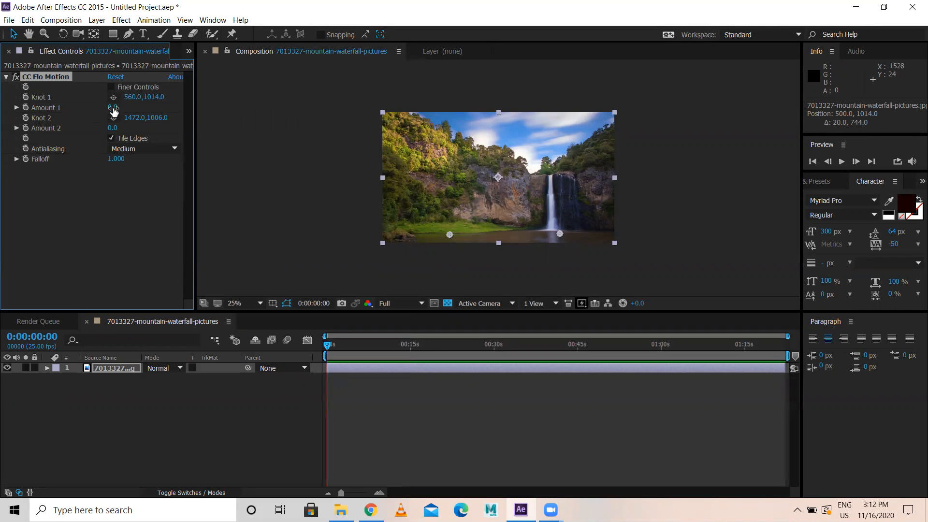
pyautogui.moveTo(112, 109)
pyautogui.mouseDown()
pyautogui.moveTo(218, 98)
pyautogui.moveTo(79, 87)
pyautogui.moveTo(119, 93)
pyautogui.moveTo(42, 96)
pyautogui.moveTo(103, 96)
pyautogui.mouseUp()
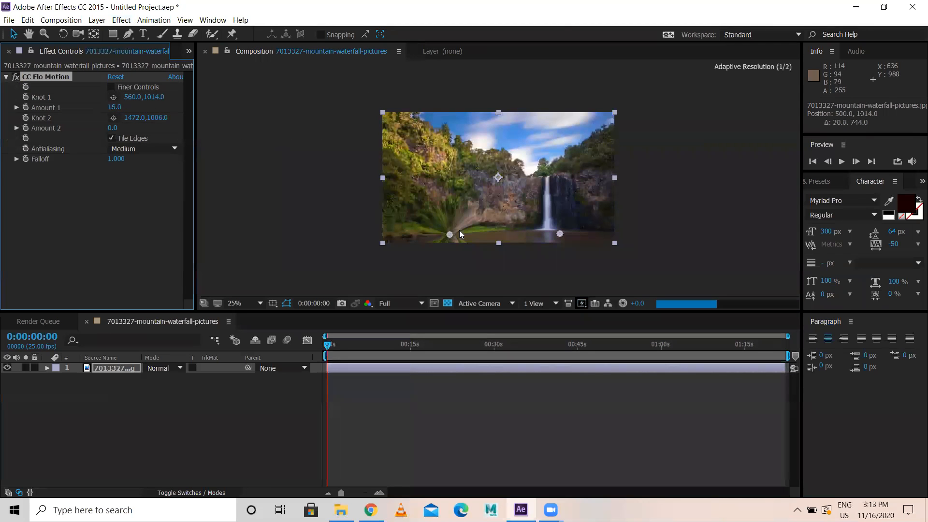
pyautogui.moveTo(448, 232); pyautogui.dragTo(498, 182)
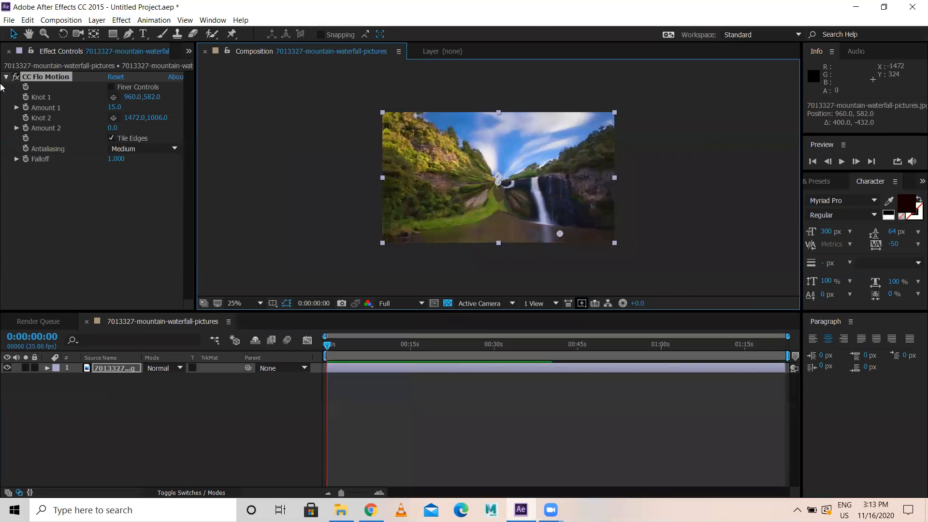
pyautogui.click(15, 77)
pyautogui.click(6, 77)
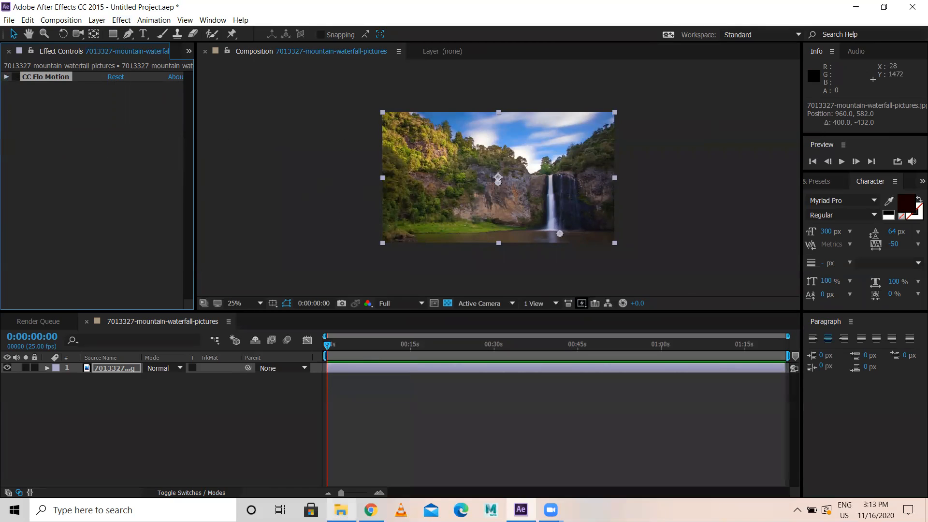
# Step: Switch to Chrome and search Google for "kaleidoscope" in a new tab
pyautogui.click(371, 510)
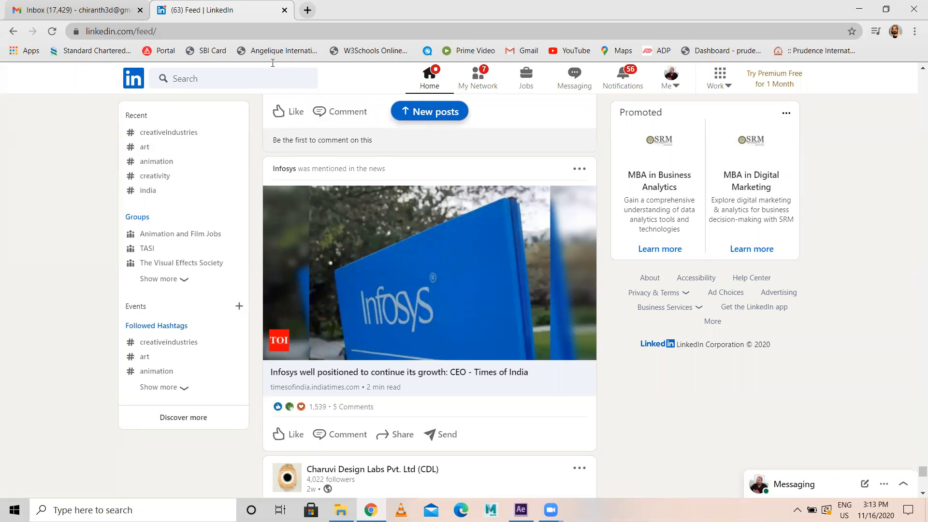
pyautogui.hotkey('ctrl', 't')
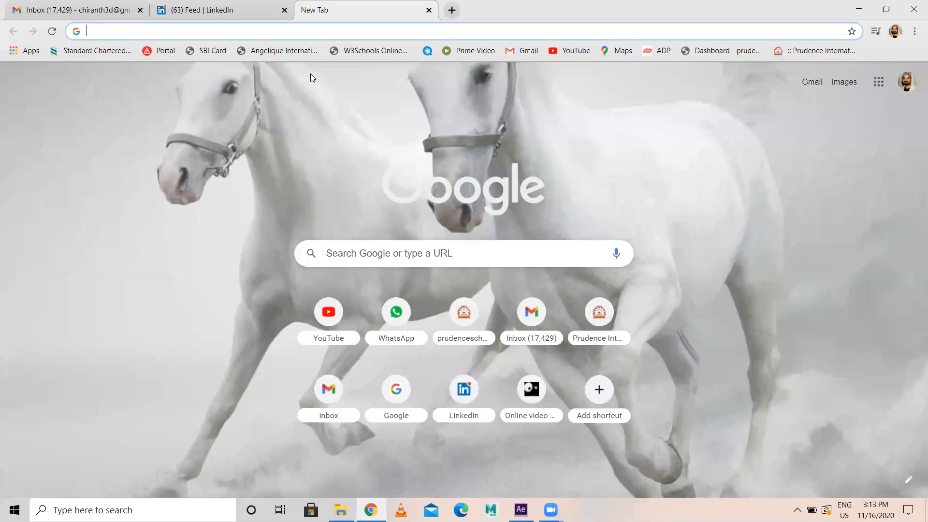
pyautogui.write('kalido')
pyautogui.press('BackSpace')
pyautogui.write('i')
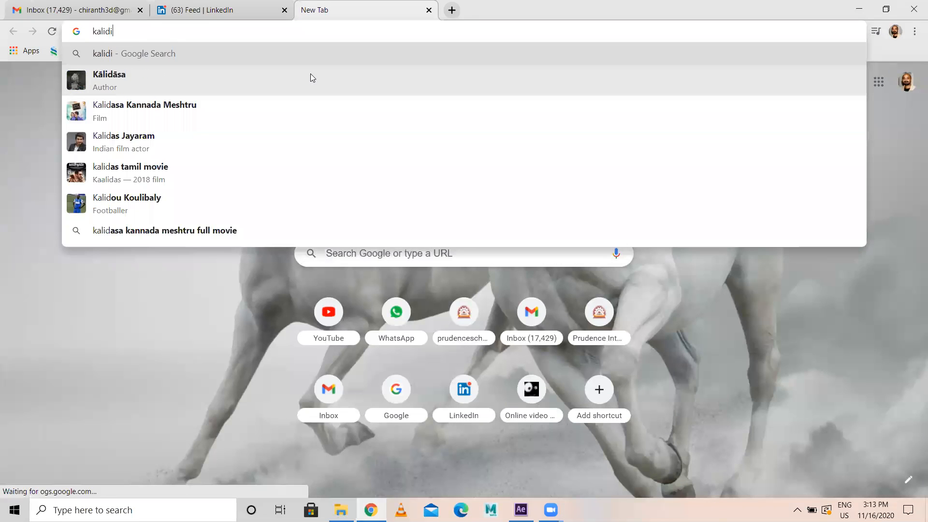
pyautogui.write('o')
pyautogui.click(124, 86)
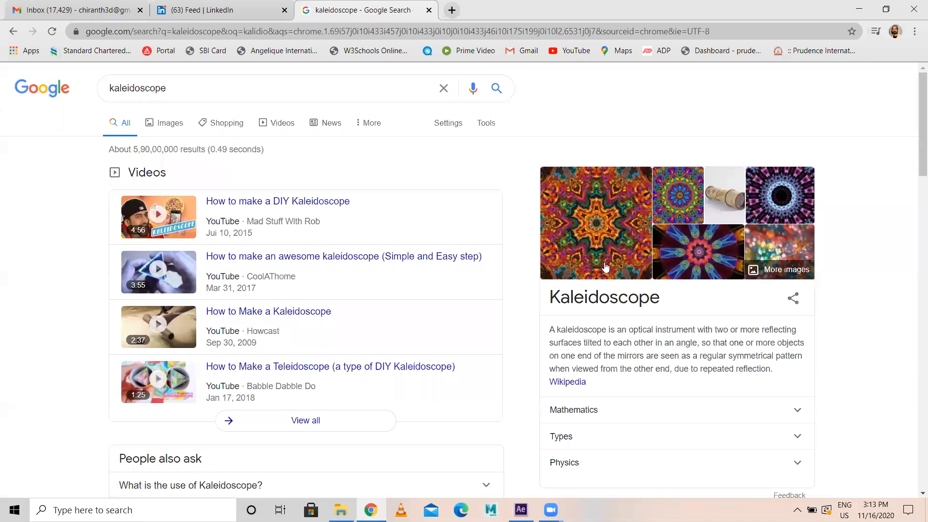
# Step: Look through the kaleidoscope pictures and search results, and return to After Effects
pyautogui.scroll(-1, 669, 228)
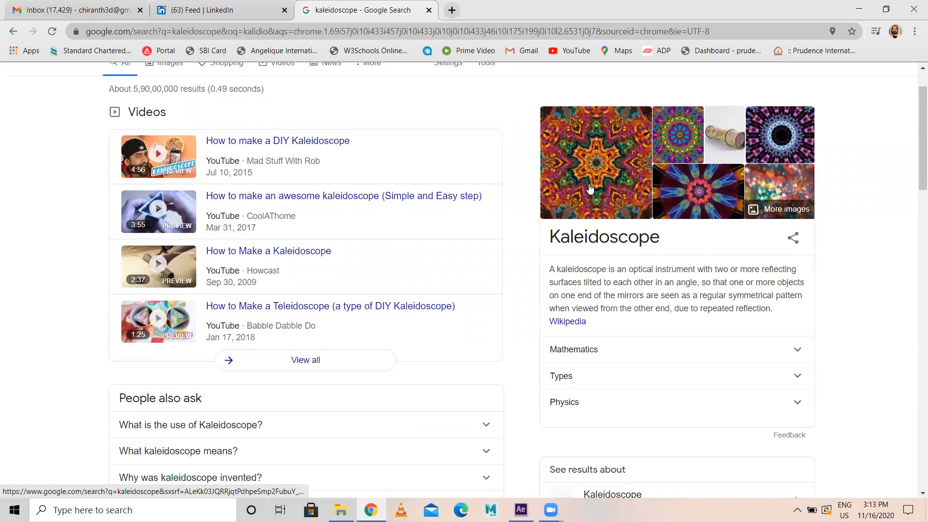
pyautogui.click(550, 143)
pyautogui.scroll(-8, 548, 244)
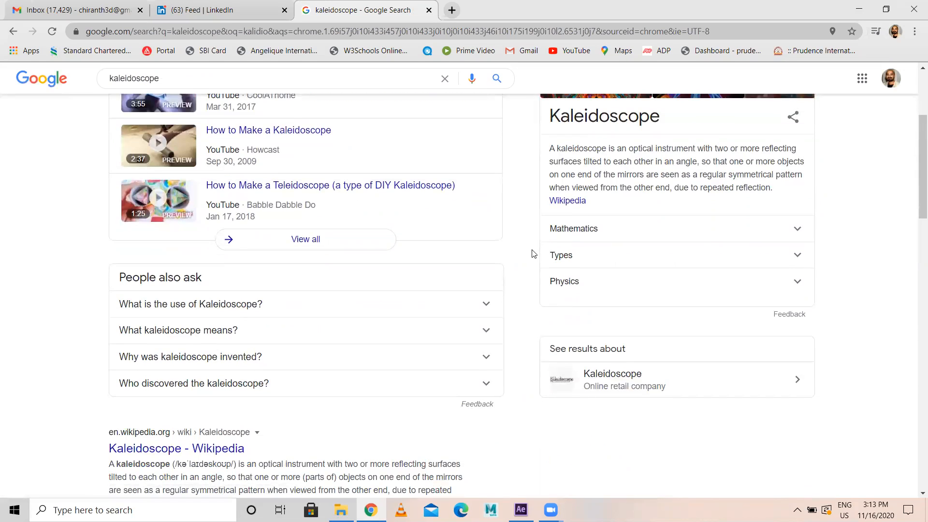
pyautogui.scroll(7, 513, 269)
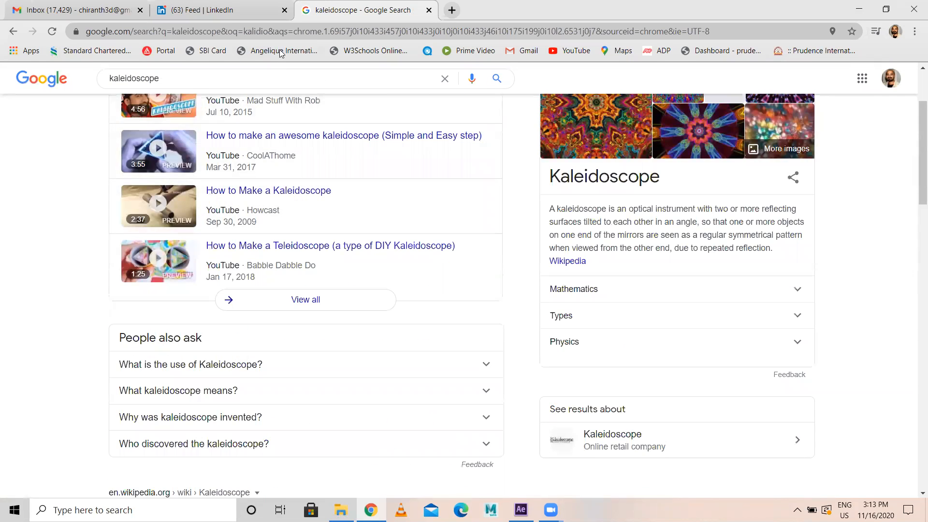
pyautogui.click(859, 9)
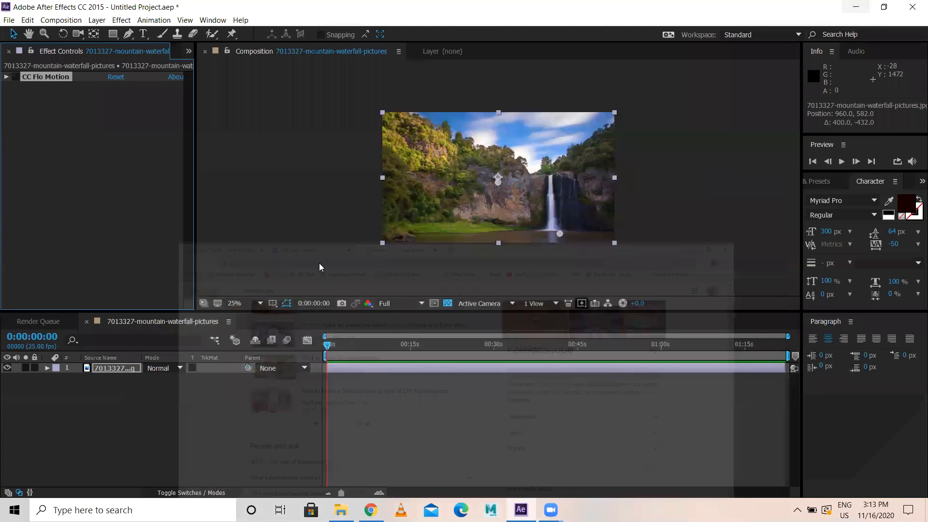
# Step: Apply CC Griddler to the waterfall layer with Horizontal Scale 275 and Vertical Scale 341, and increase its Tile Size
pyautogui.rightClick(53, 97)
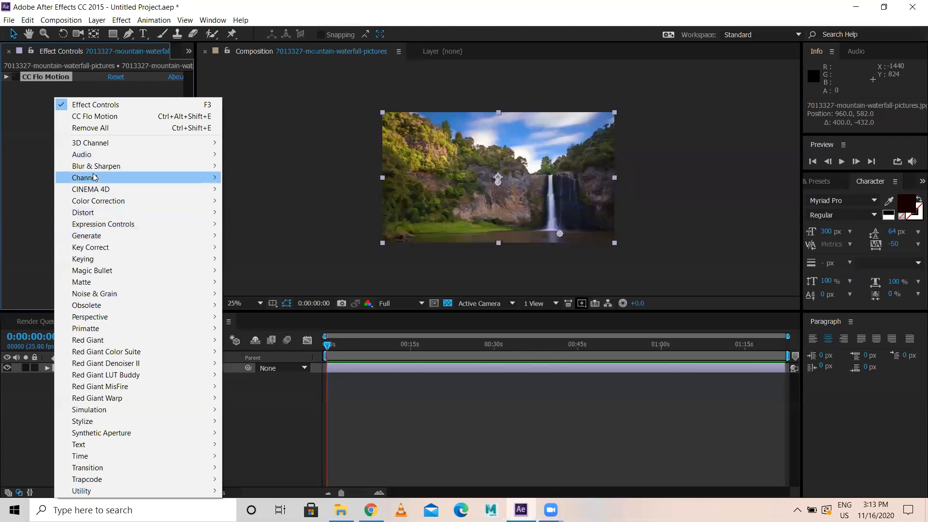
pyautogui.moveTo(95, 212)
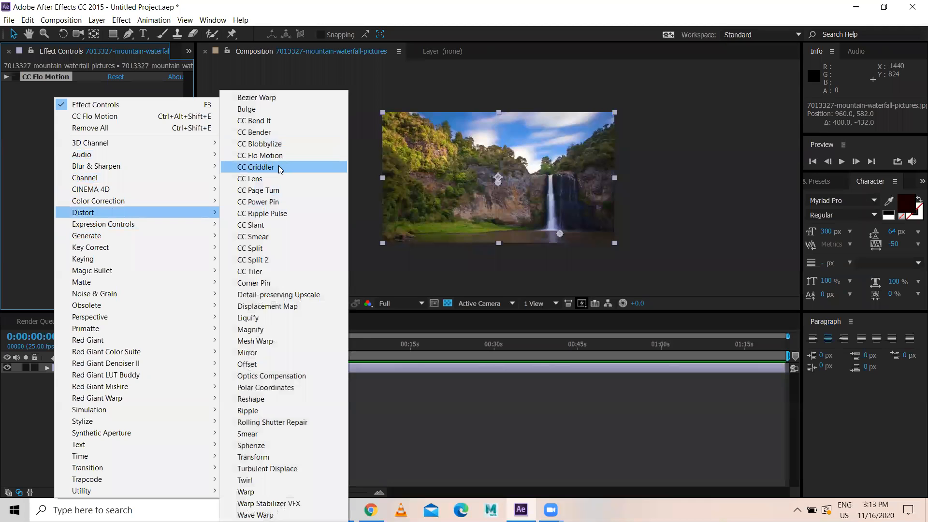
pyautogui.click(279, 167)
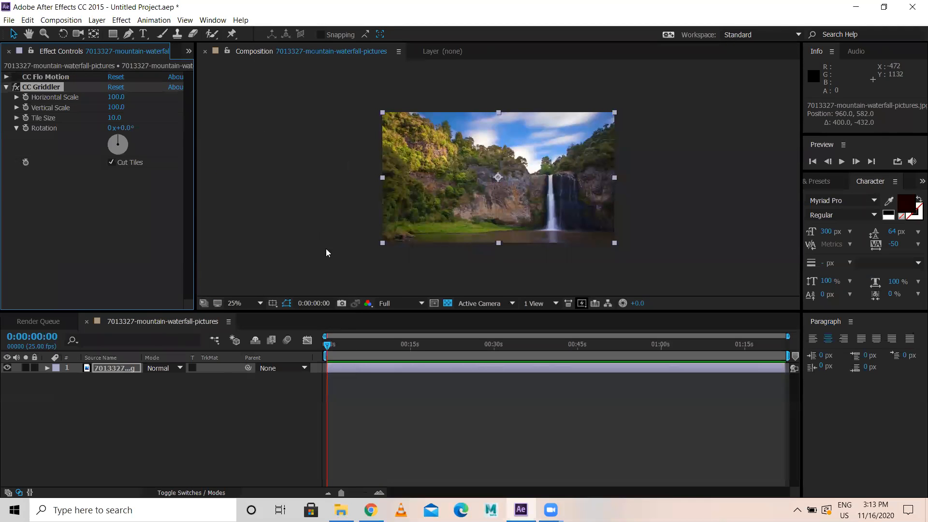
pyautogui.moveTo(115, 98); pyautogui.dragTo(224, 99)
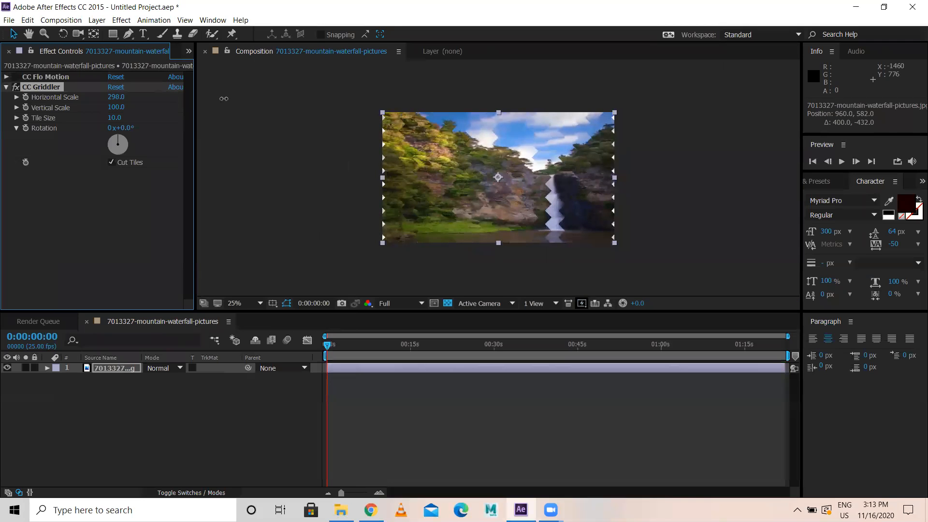
pyautogui.press('.')
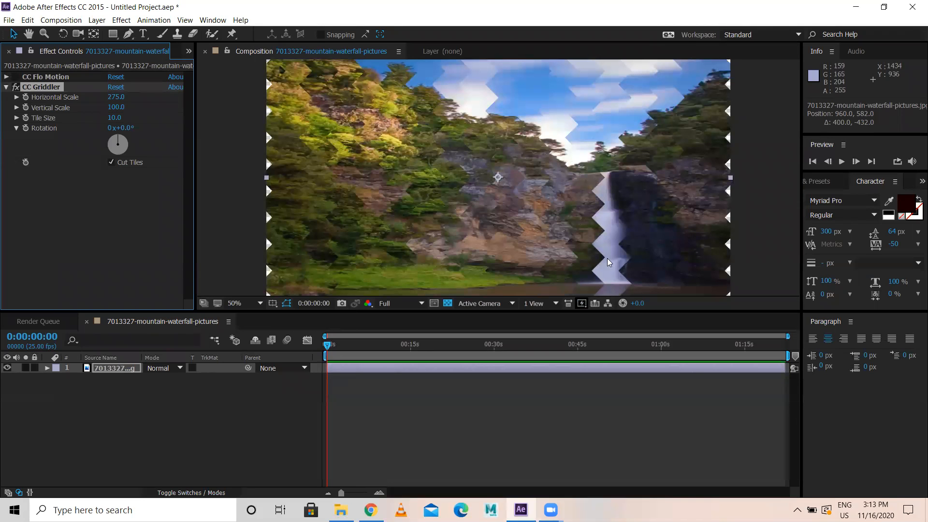
pyautogui.moveTo(116, 107); pyautogui.dragTo(250, 107)
pyautogui.moveTo(116, 118)
pyautogui.mouseDown()
pyautogui.moveTo(179, 116)
pyautogui.moveTo(110, 106)
pyautogui.moveTo(119, 107)
pyautogui.mouseUp()
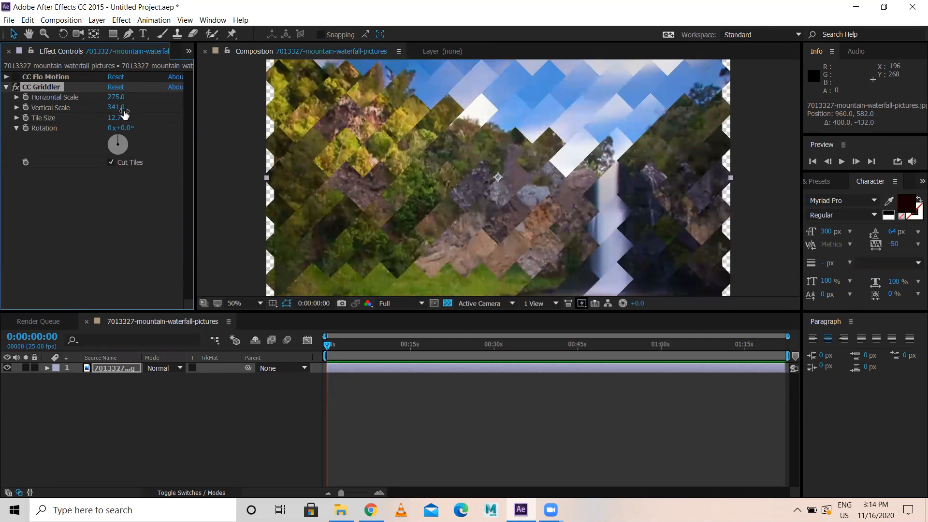
# Step: Set CC Griddler to Horizontal Scale 62, Vertical Scale 79, Tile Size 24.6 and Rotation 1x+0.0°, and disable and collapse the effect
pyautogui.moveTo(132, 128); pyautogui.dragTo(189, 129)
pyautogui.moveTo(110, 96); pyautogui.dragTo(8, 97)
pyautogui.moveTo(105, 113); pyautogui.dragTo(6, 101)
pyautogui.moveTo(116, 108); pyautogui.dragTo(52, 102)
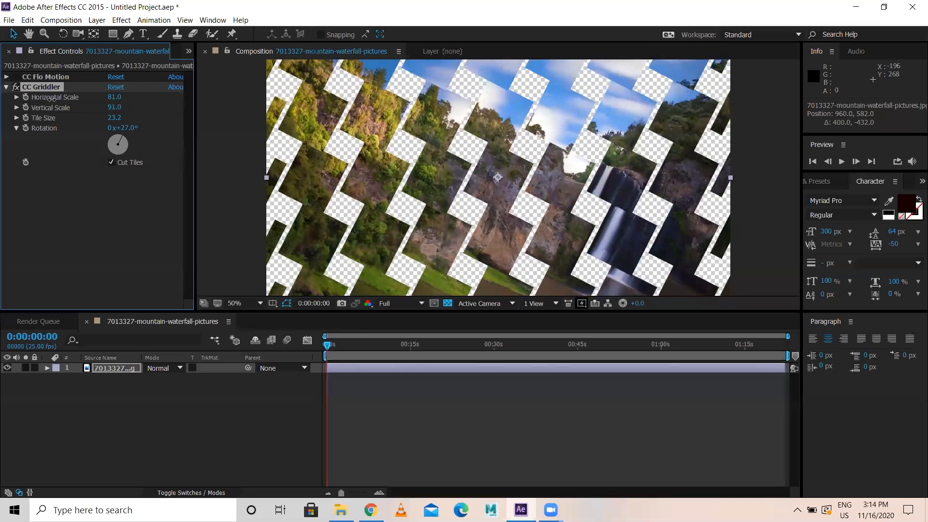
pyautogui.moveTo(112, 96)
pyautogui.mouseDown()
pyautogui.moveTo(89, 101)
pyautogui.moveTo(135, 98)
pyautogui.moveTo(114, 97)
pyautogui.mouseUp()
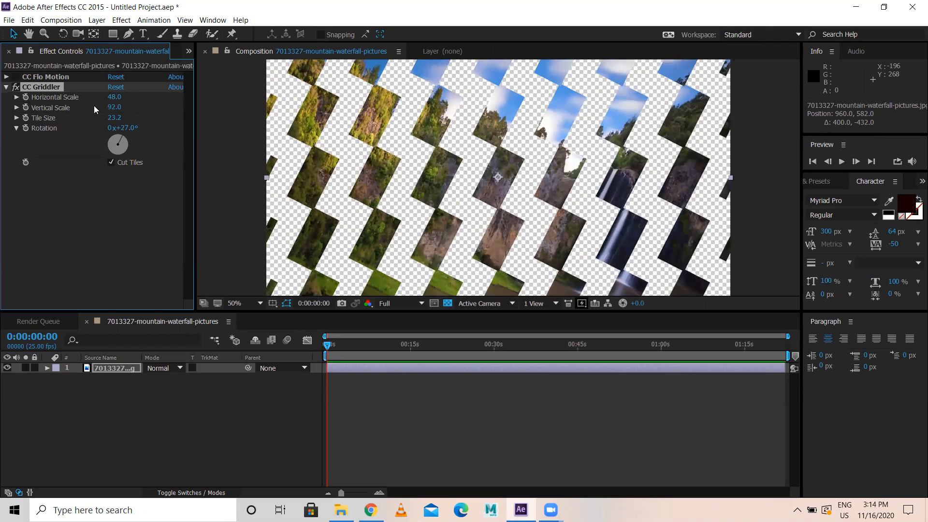
pyautogui.moveTo(113, 108); pyautogui.dragTo(391, 192)
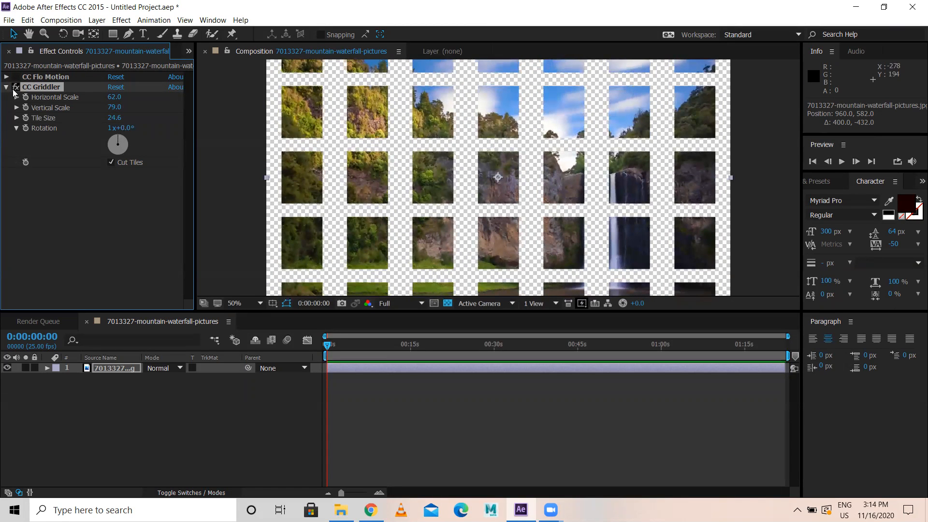
pyautogui.click(15, 87)
pyautogui.click(7, 88)
# Step: Apply CC Lens to the waterfall layer with Center 834, 540, Size 74 and Convergence 21
pyautogui.rightClick(64, 133)
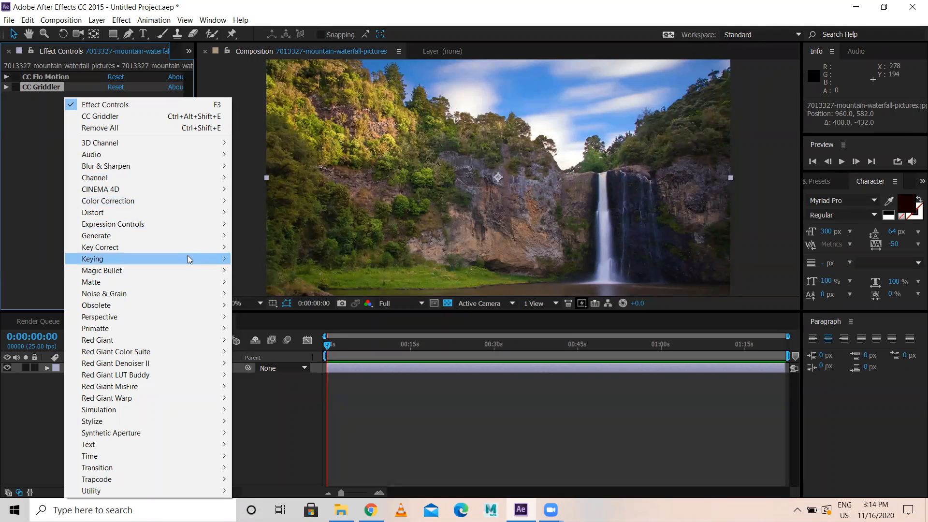
pyautogui.moveTo(124, 209)
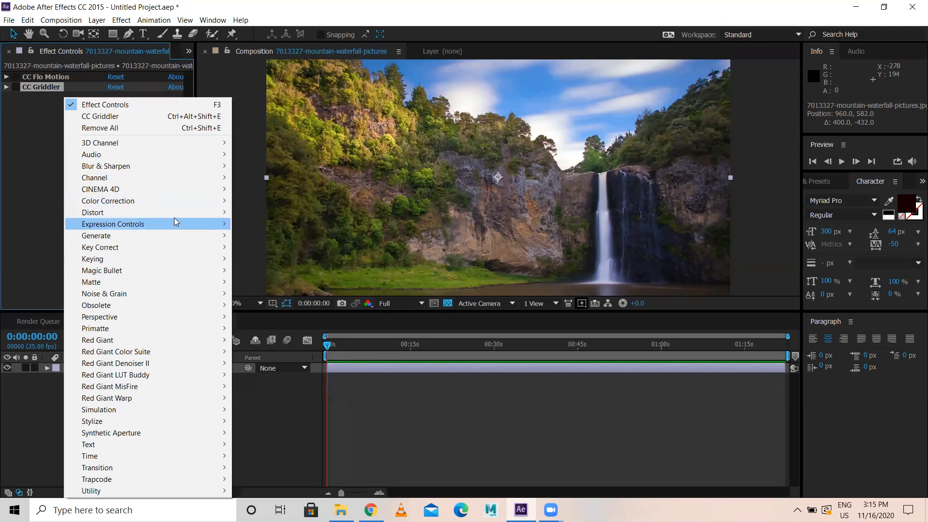
pyautogui.moveTo(217, 213)
pyautogui.click(293, 179)
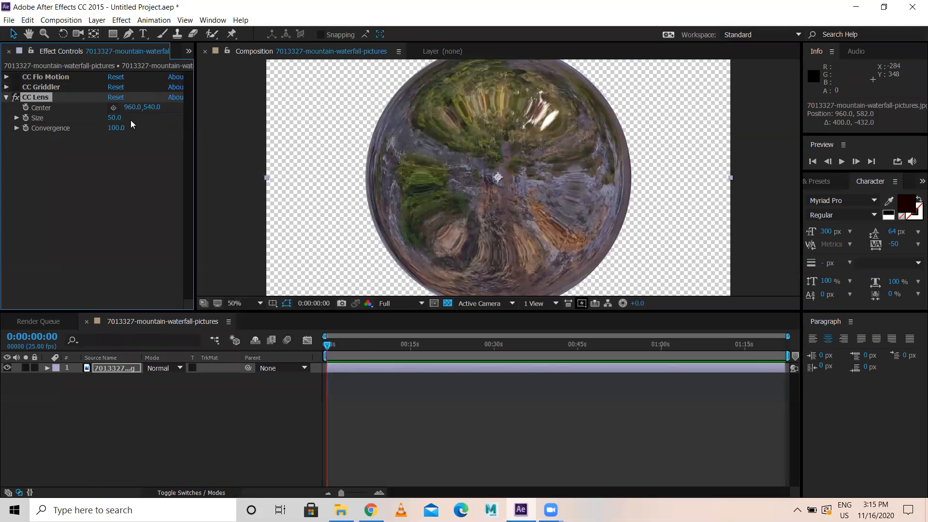
pyautogui.moveTo(114, 132); pyautogui.dragTo(73, 120)
# Step: Add a black solid layer to the composition beneath the waterfall picture layer
pyautogui.rightClick(111, 413)
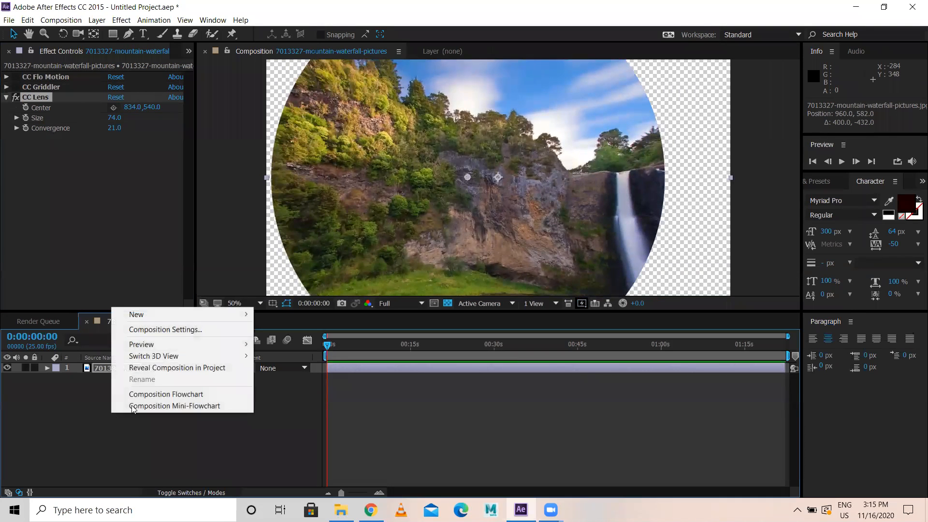
pyautogui.moveTo(151, 315)
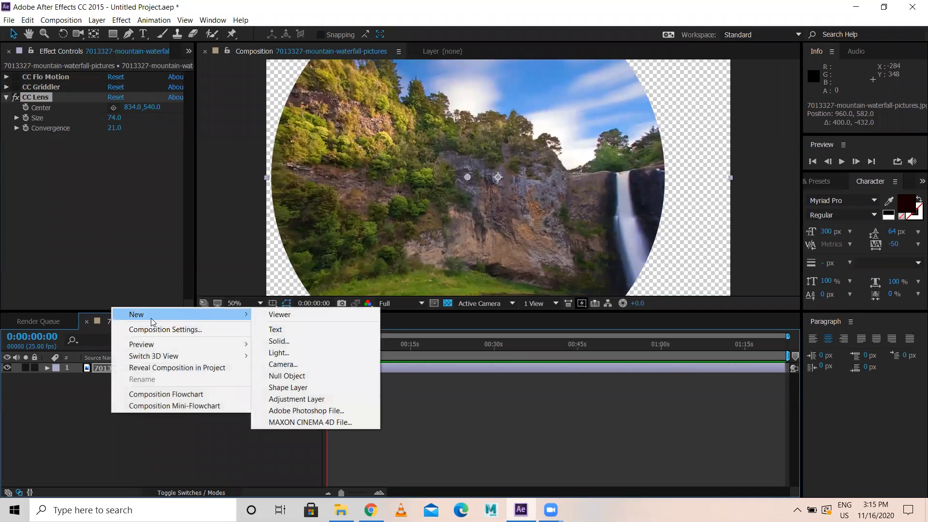
pyautogui.click(295, 338)
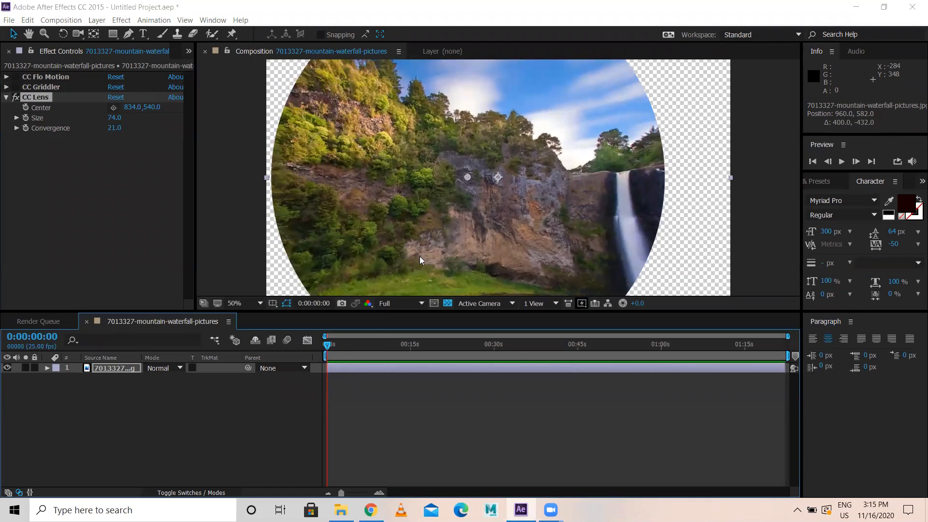
pyautogui.click(466, 354)
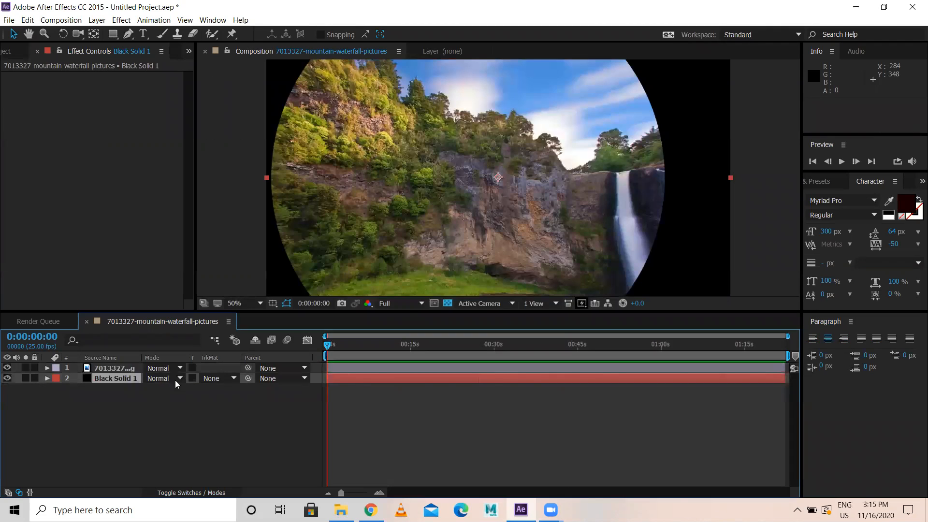
# Step: Set the waterfall layer's CC Lens to Center 2244, 540, Size 44 and Convergence 23
pyautogui.click(108, 369)
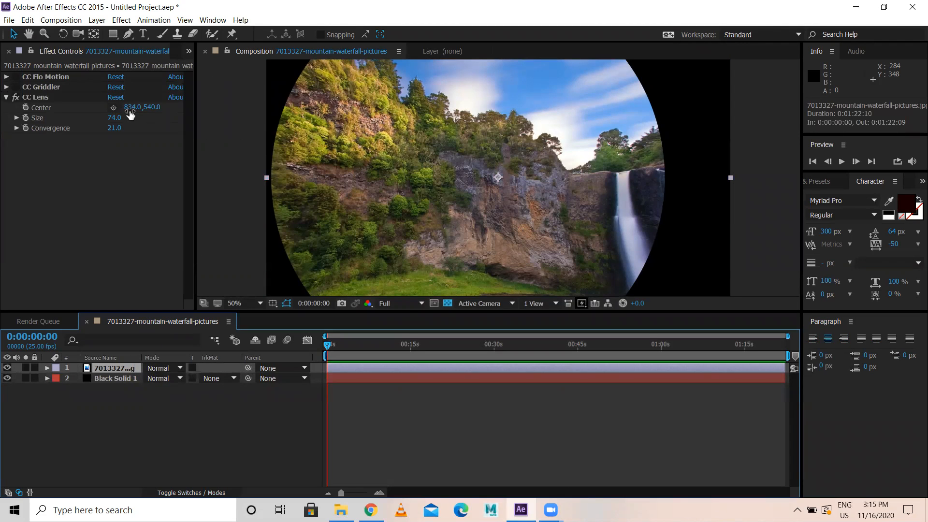
pyautogui.moveTo(115, 117); pyautogui.dragTo(96, 118)
pyautogui.press(',')
pyautogui.press(',')
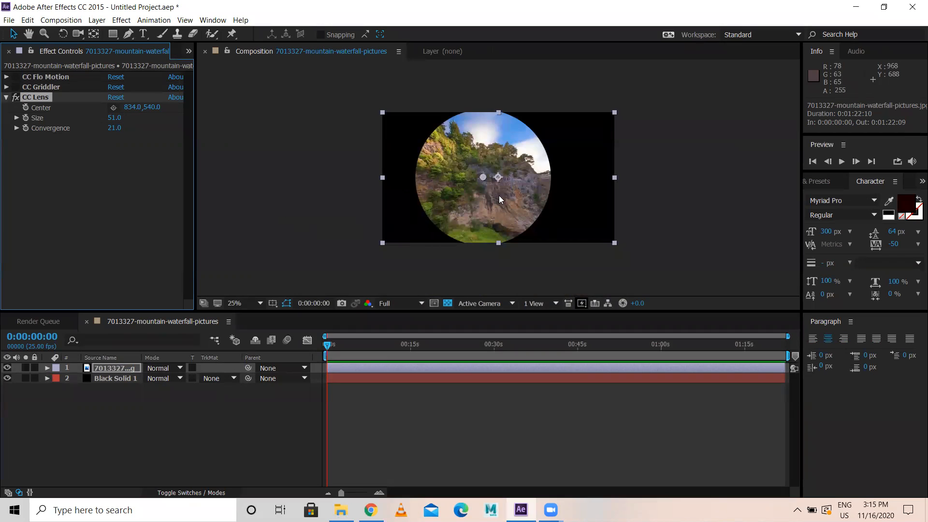
pyautogui.moveTo(117, 127); pyautogui.dragTo(913, 168)
pyautogui.moveTo(137, 109); pyautogui.dragTo(257, 118)
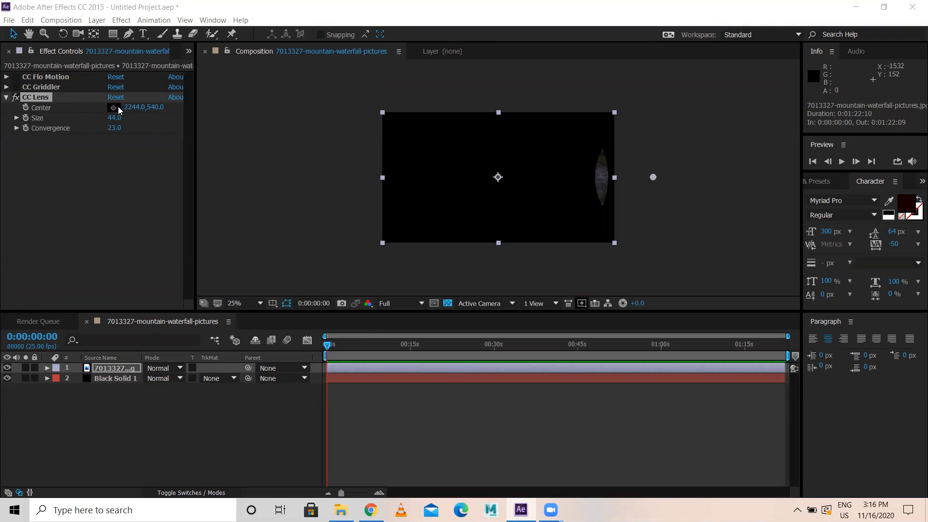
# Step: Keyframe the CC Lens Center at 0:00:00:00 and trim the composition to a work area ending at 0:00:08:09
pyautogui.click(26, 107)
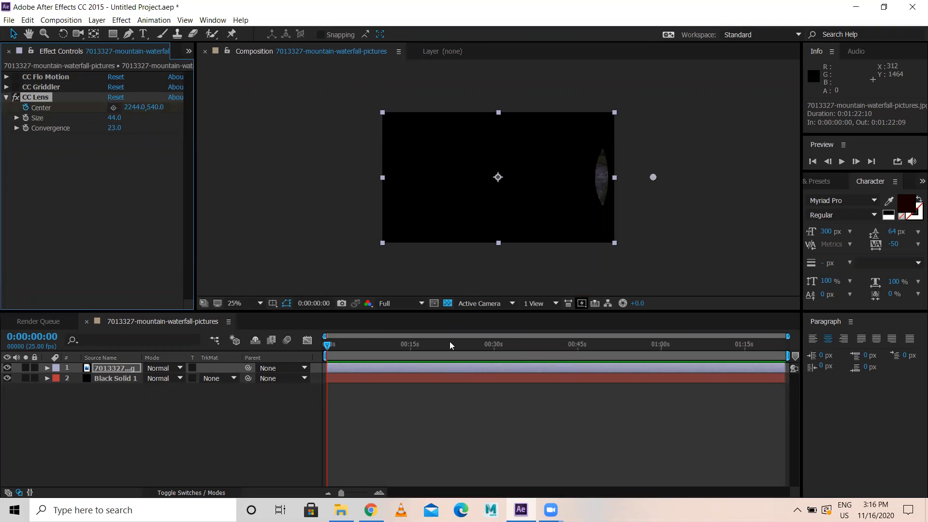
pyautogui.moveTo(383, 347); pyautogui.dragTo(376, 355)
pyautogui.press('n')
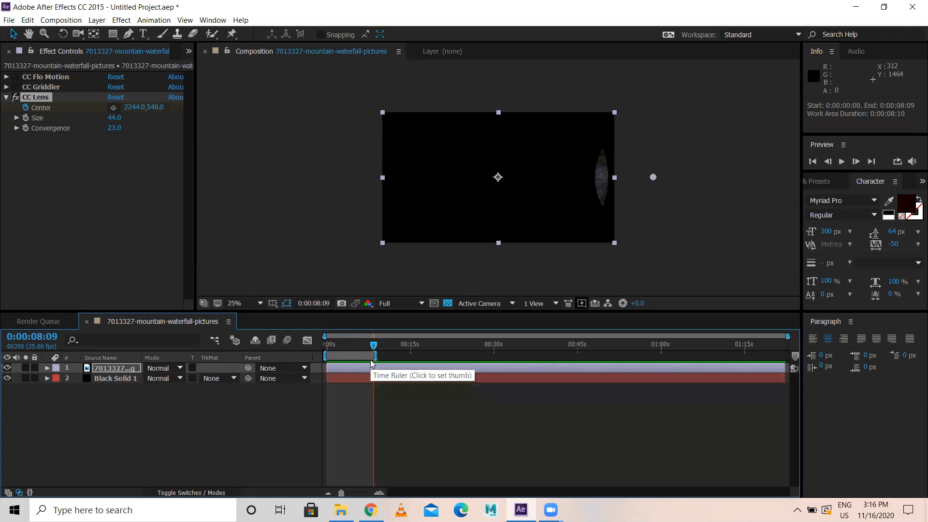
pyautogui.rightClick(366, 357)
pyautogui.click(421, 385)
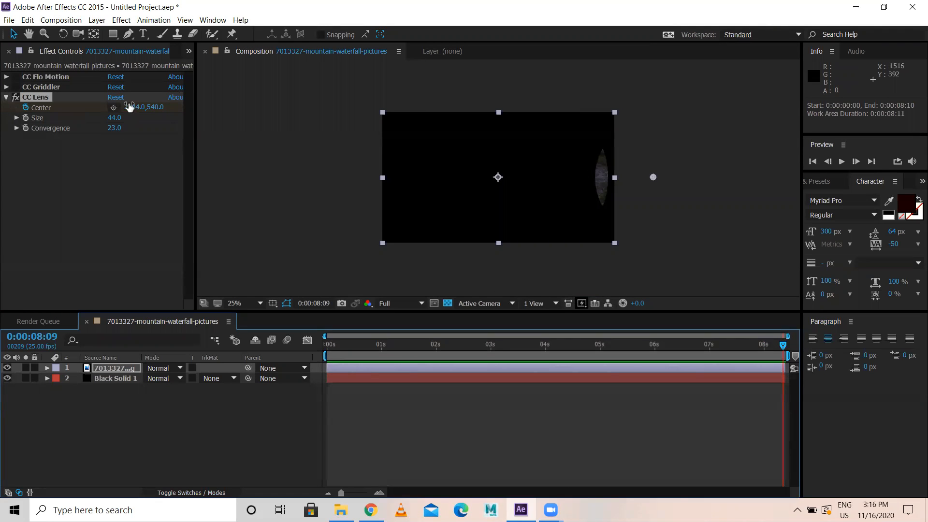
# Step: Set the CC Lens Center to -286, 540 at 0:00:08:09 so the lens crosses the frame from right to left
pyautogui.moveTo(244, 114); pyautogui.dragTo(4, 146)
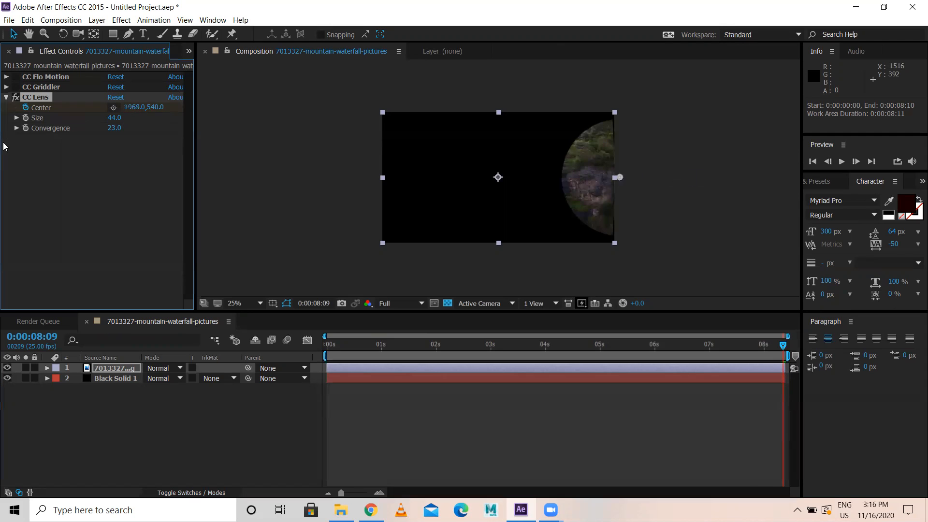
pyautogui.moveTo(143, 107); pyautogui.dragTo(21, 133)
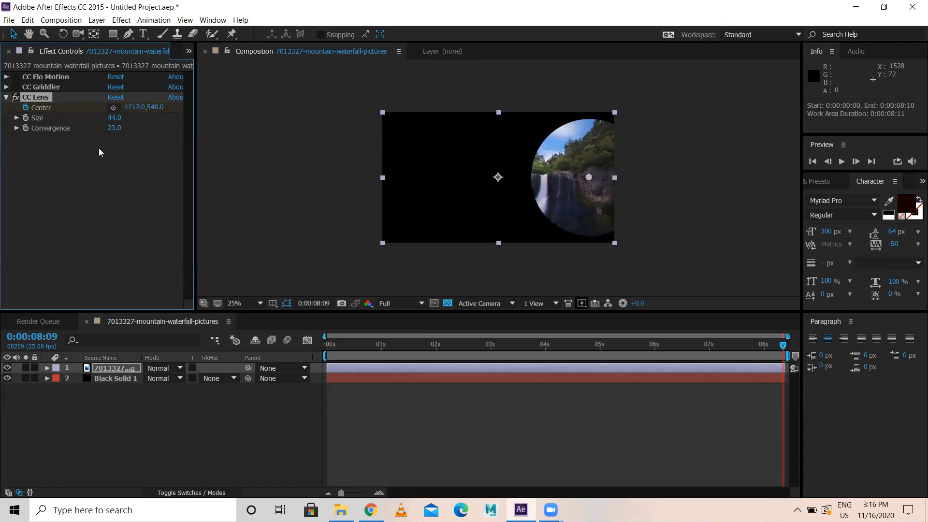
pyautogui.moveTo(144, 107); pyautogui.dragTo(639, 160)
pyautogui.click(467, 178)
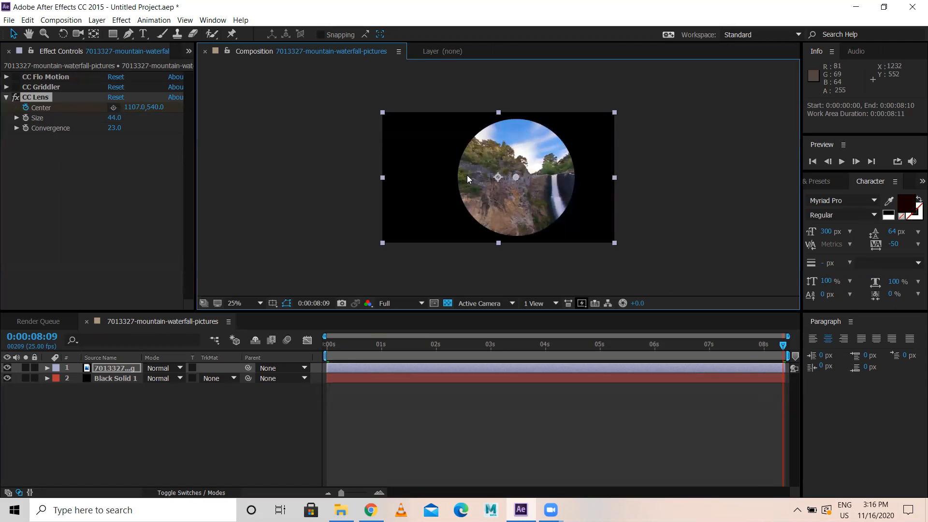
pyautogui.moveTo(137, 106); pyautogui.dragTo(184, 141)
pyautogui.moveTo(138, 110); pyautogui.dragTo(196, 161)
pyautogui.moveTo(135, 109); pyautogui.dragTo(71, 116)
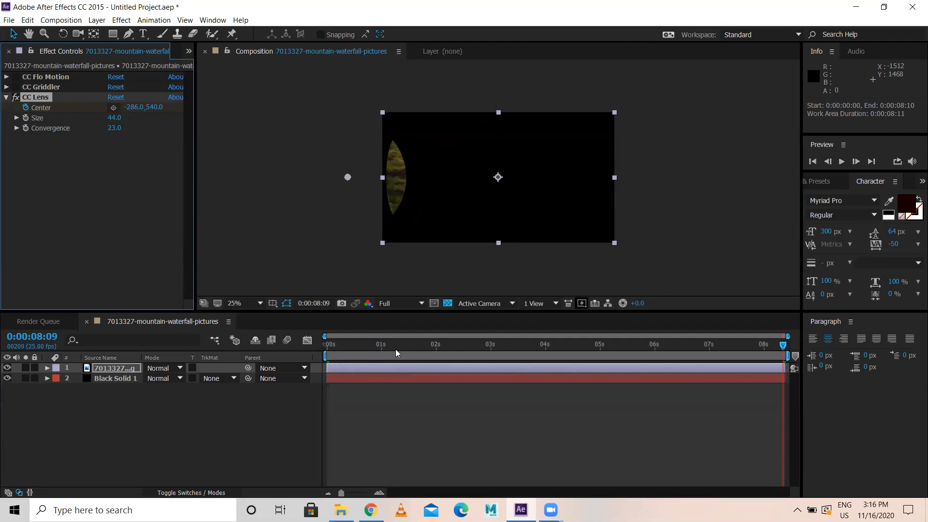
# Step: Preview the lens animation from the start with the preview resolution set to Third
pyautogui.click(291, 357)
pyautogui.press('Home')
pyautogui.press('space')
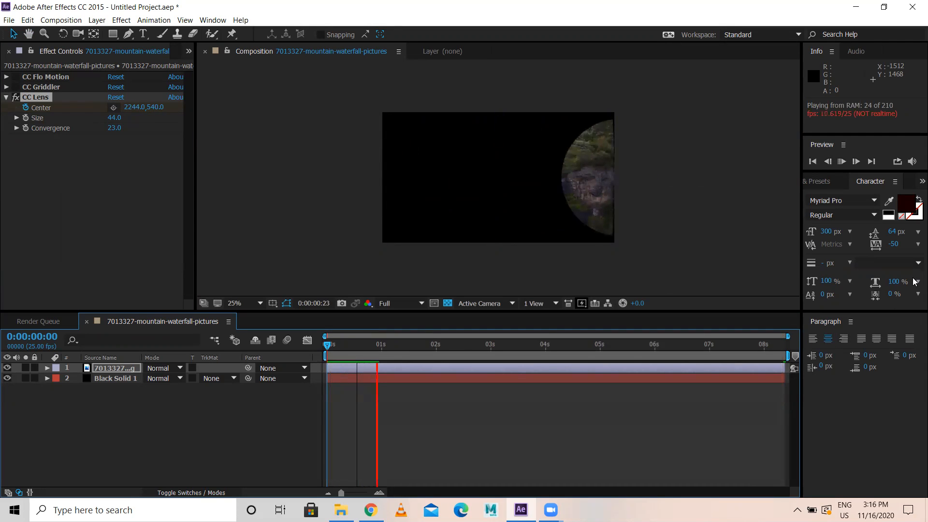
pyautogui.click(401, 303)
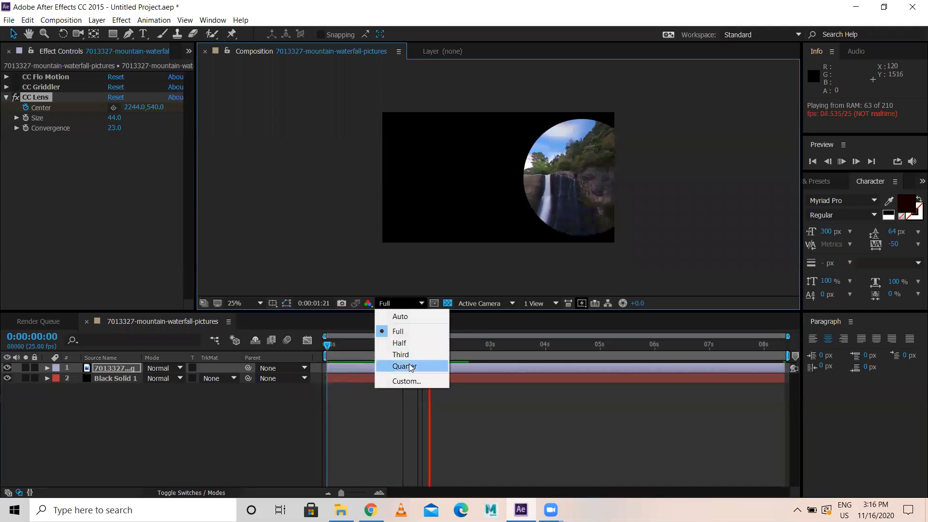
pyautogui.click(406, 355)
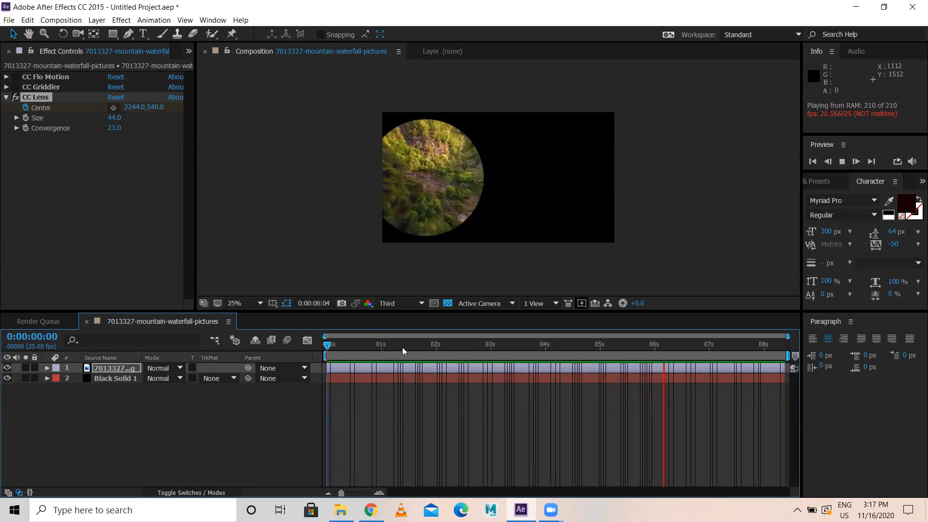
pyautogui.press('space')
# Step: Return to 0:00:00:00, remove the CC Lens Center keyframes, and set Center to 1619, 540 and Size to 31
pyautogui.moveTo(389, 346); pyautogui.dragTo(425, 347)
pyautogui.moveTo(323, 340)
pyautogui.mouseDown()
pyautogui.moveTo(462, 350)
pyautogui.moveTo(319, 344)
pyautogui.mouseUp()
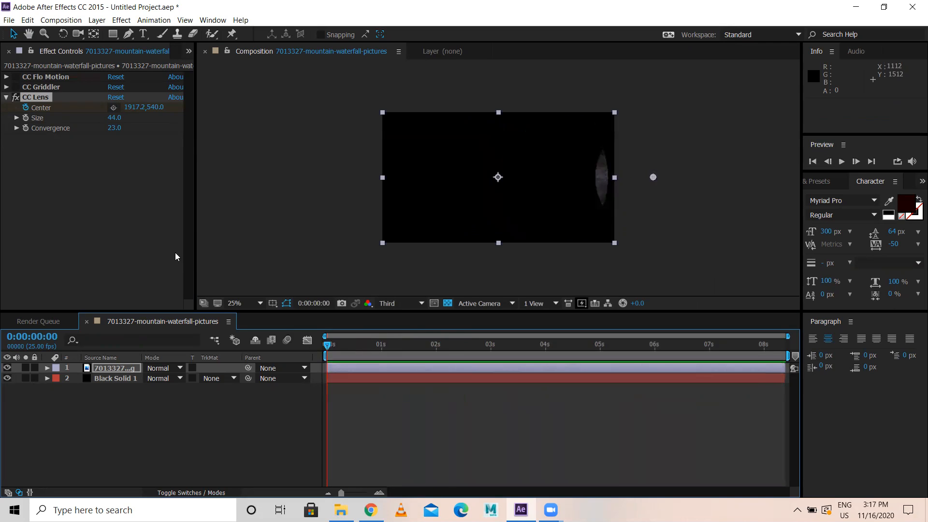
pyautogui.click(26, 108)
pyautogui.moveTo(145, 107); pyautogui.dragTo(10, 100)
pyautogui.moveTo(111, 117); pyautogui.dragTo(96, 112)
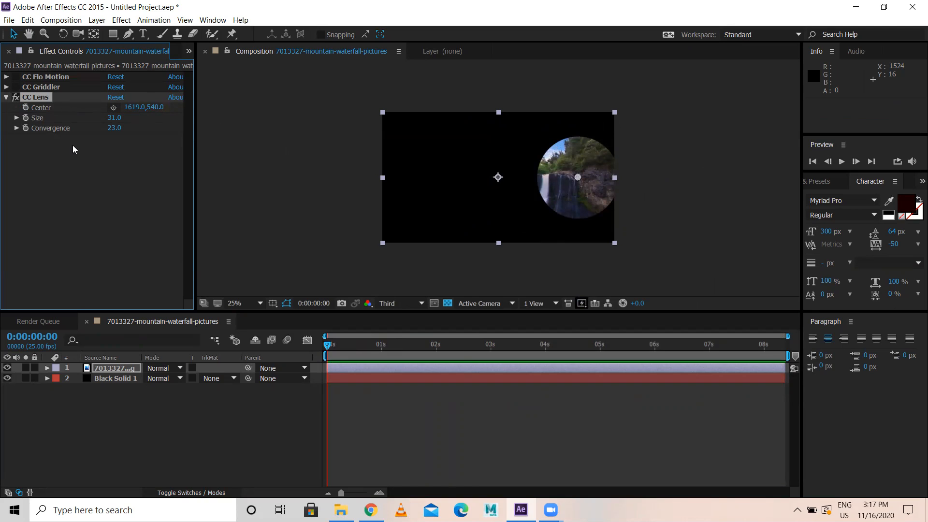
# Step: Duplicate CC Lens, try the copy with Center 1400, 540, and delete the copy
pyautogui.hotkey('ctrl', 'd')
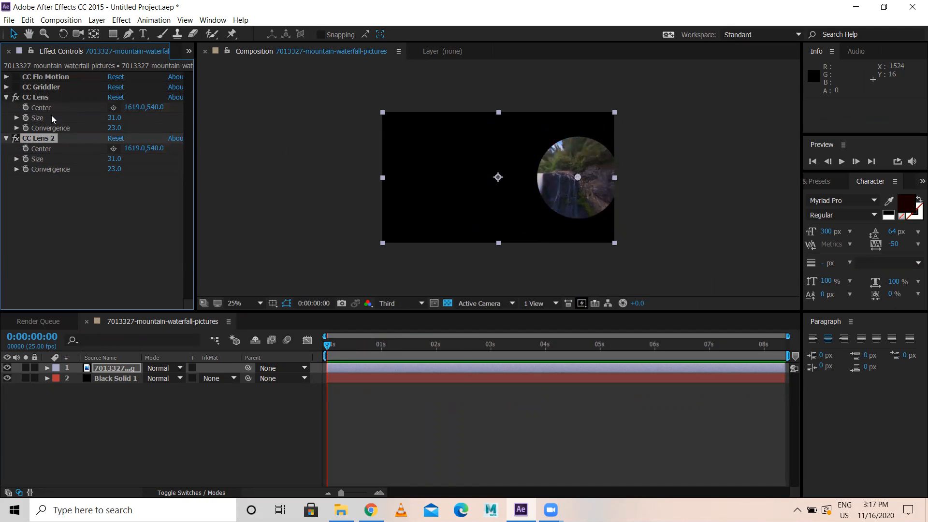
pyautogui.click(39, 97)
pyautogui.click(53, 136)
pyautogui.moveTo(224, 154); pyautogui.dragTo(262, 151)
pyautogui.hotkey('ctrl', 'z')
pyautogui.click(55, 139)
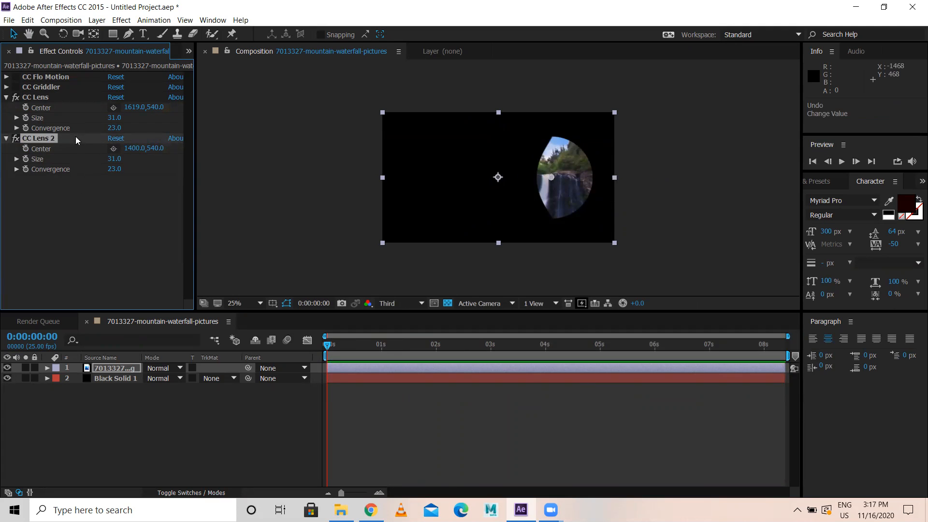
pyautogui.press('Delete')
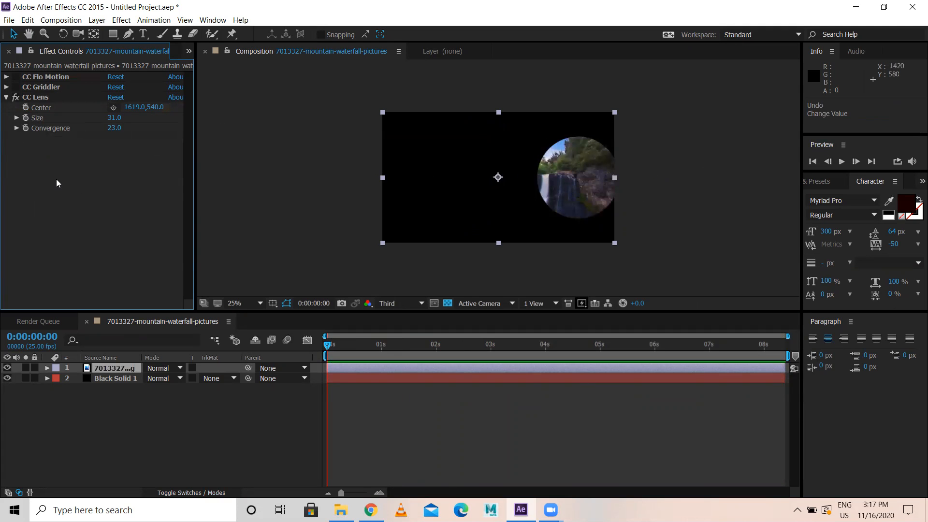
# Step: Apply a second CC Lens to the waterfall layer with Center 864, 540, Size 31 and Convergence -13
pyautogui.rightClick(56, 179)
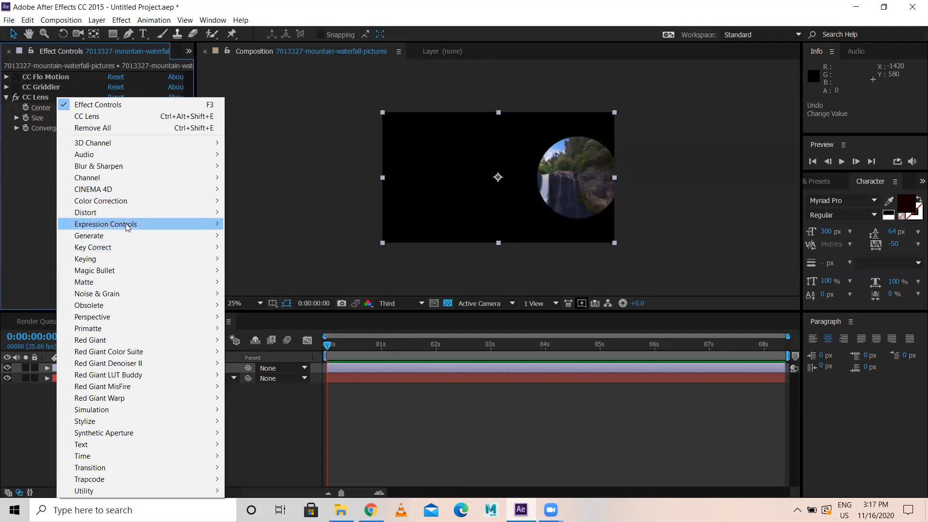
pyautogui.click(107, 116)
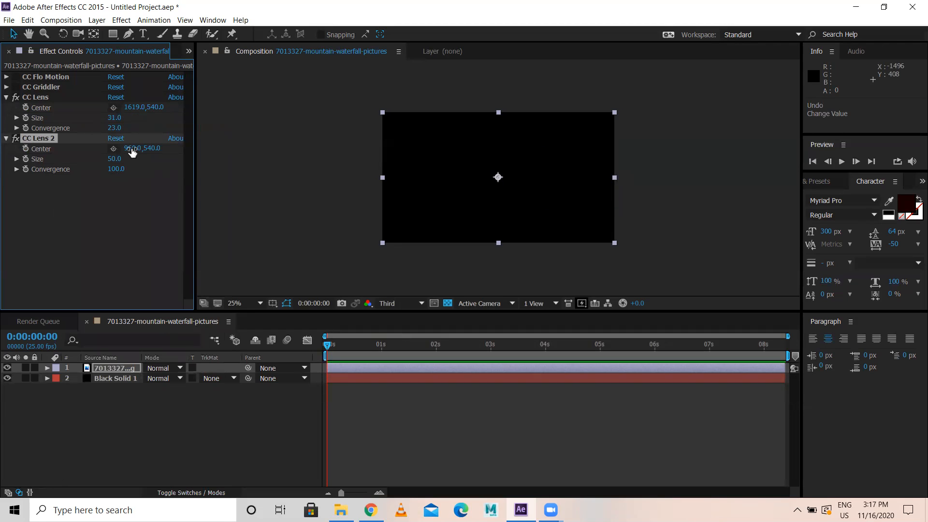
pyautogui.moveTo(113, 148)
pyautogui.mouseDown()
pyautogui.moveTo(85, 147)
pyautogui.moveTo(183, 161)
pyautogui.moveTo(135, 160)
pyautogui.moveTo(160, 161)
pyautogui.moveTo(115, 172)
pyautogui.moveTo(73, 166)
pyautogui.moveTo(120, 172)
pyautogui.mouseUp()
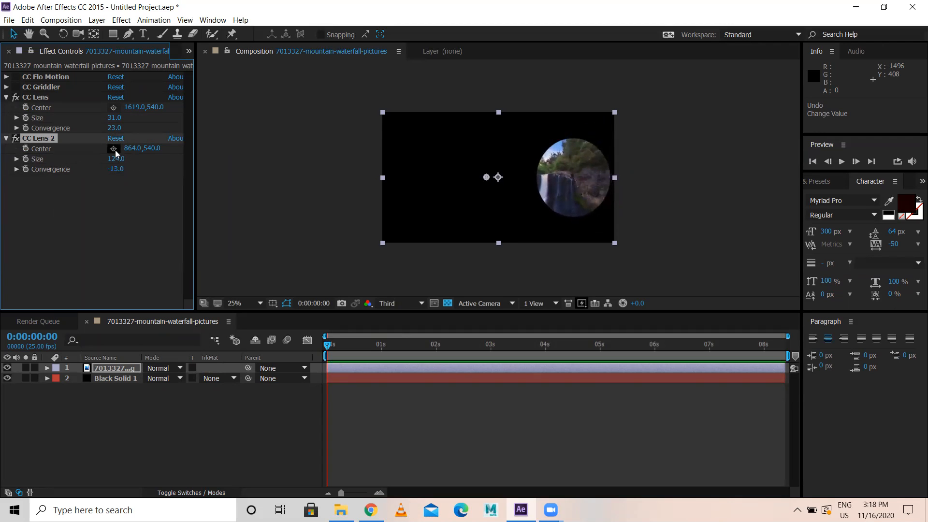
pyautogui.click(114, 160)
pyautogui.write('31')
pyautogui.press('Return')
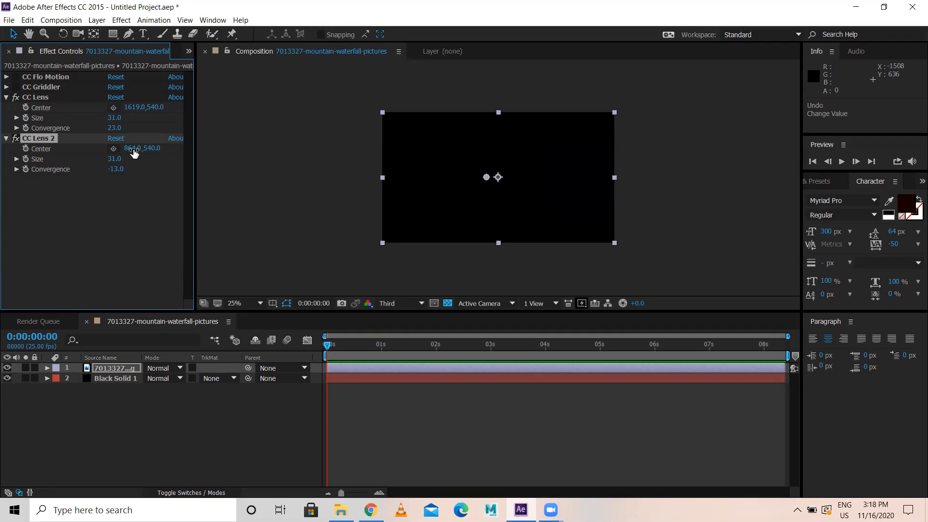
# Step: Set the second CC Lens to Center 1524, 540 and Convergence 34, toggling the first lens to compare
pyautogui.moveTo(219, 157); pyautogui.dragTo(501, 184)
pyautogui.moveTo(137, 148); pyautogui.dragTo(232, 154)
pyautogui.moveTo(157, 148); pyautogui.dragTo(17, 92)
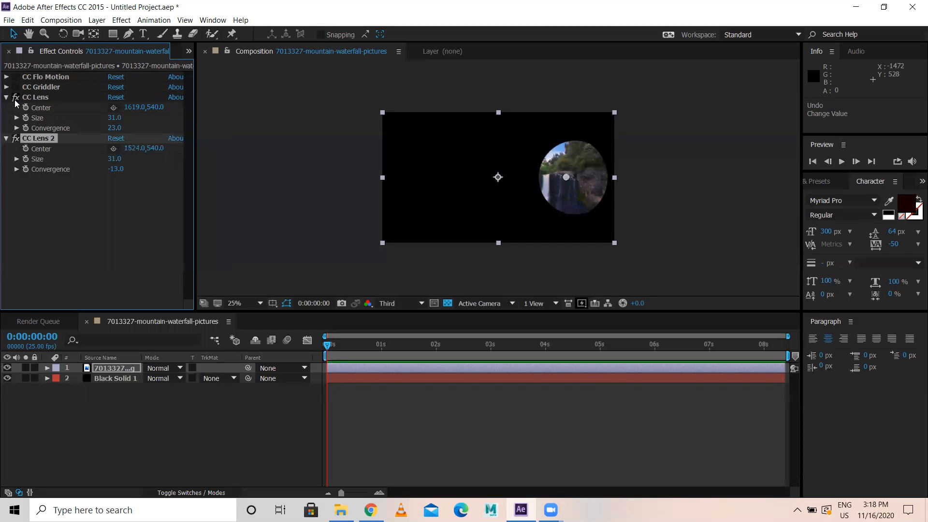
pyautogui.click(15, 98)
pyautogui.moveTo(117, 173); pyautogui.dragTo(180, 181)
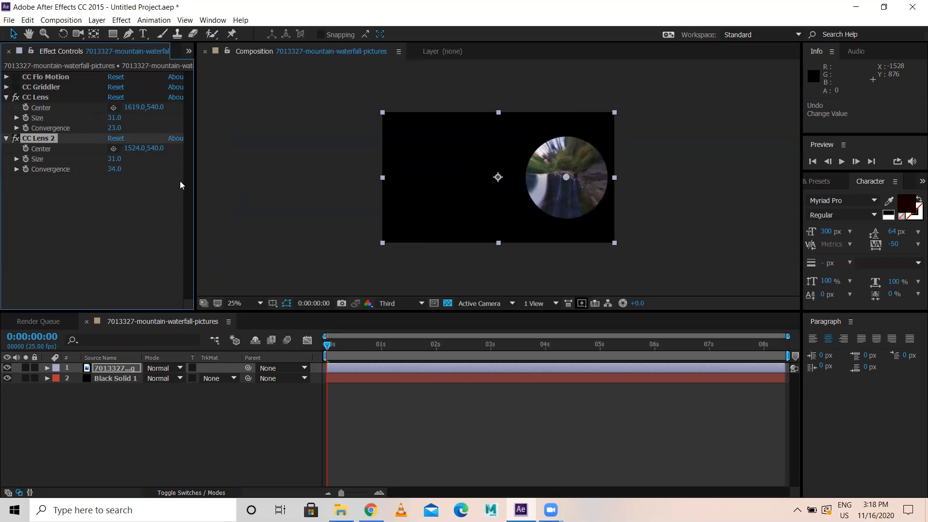
# Step: Try the second CC Lens with Center 1417, 540 and Convergence 27, and delete that effect
pyautogui.moveTo(114, 168); pyautogui.dragTo(73, 155)
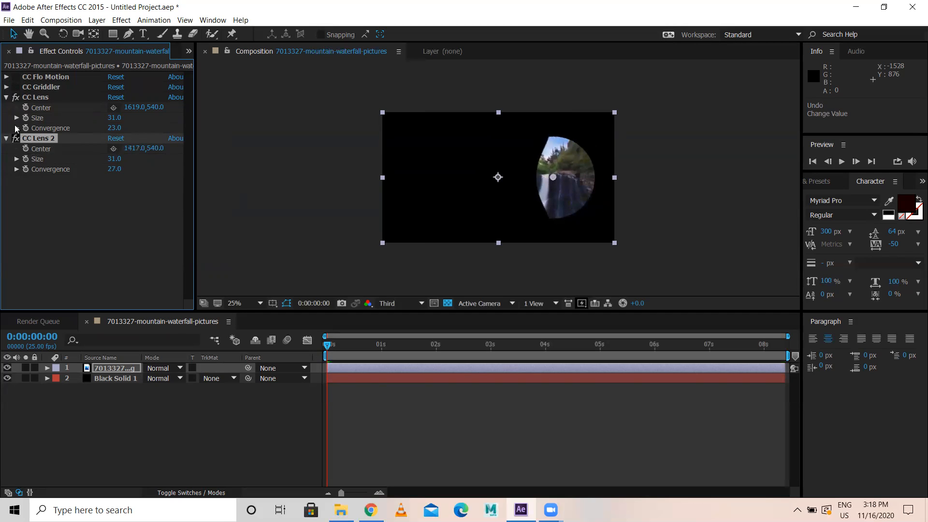
pyautogui.click(15, 98)
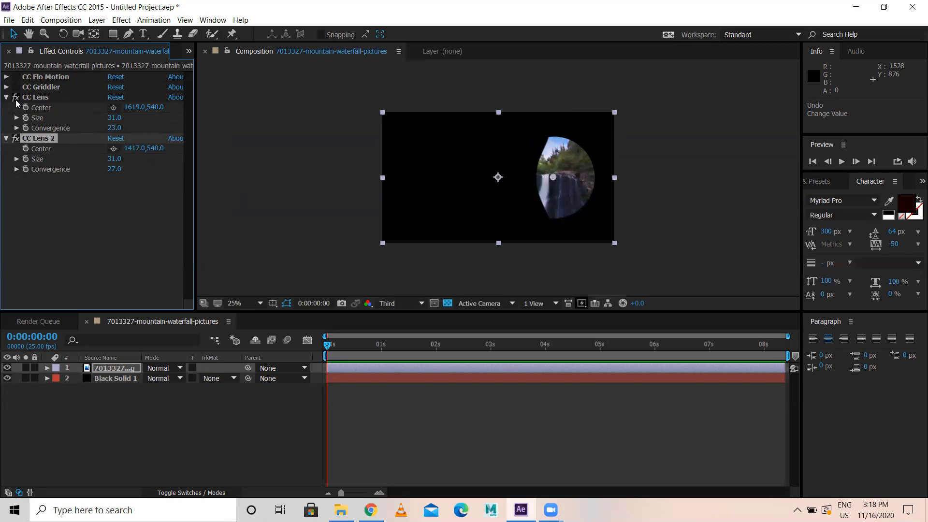
pyautogui.press('Delete')
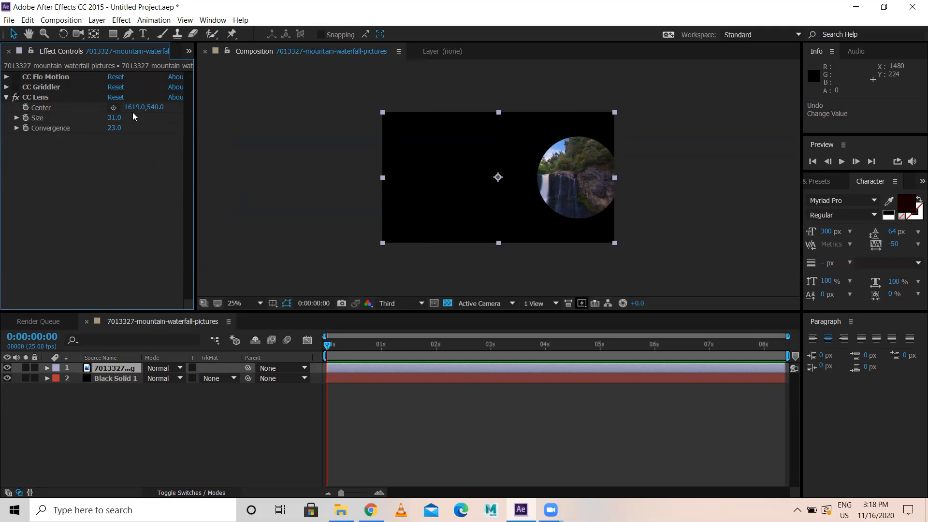
# Step: Set the remaining CC Lens Center to 1117, 540, and disable and collapse the effect
pyautogui.moveTo(131, 106); pyautogui.dragTo(30, 129)
pyautogui.moveTo(140, 107); pyautogui.dragTo(87, 107)
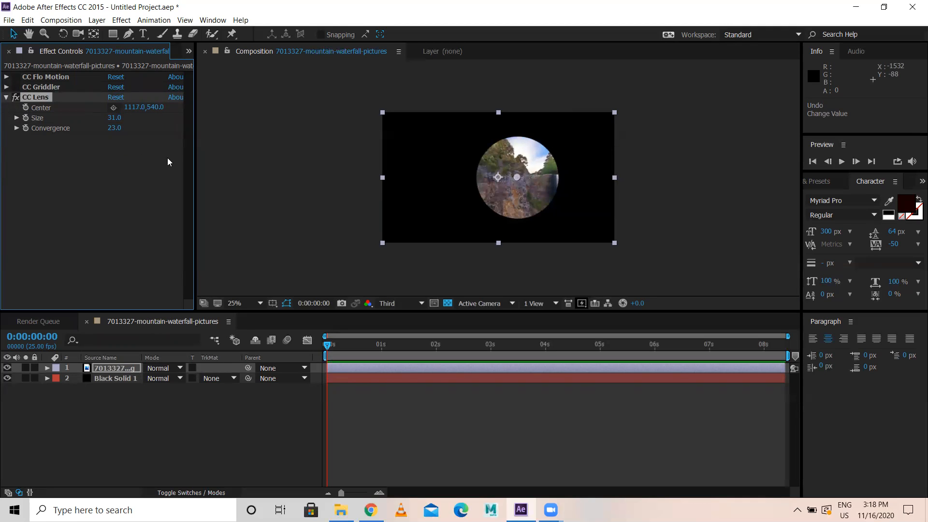
pyautogui.click(16, 98)
# Step: Apply the CC Page Turn distort effect to the waterfall layer
pyautogui.rightClick(41, 98)
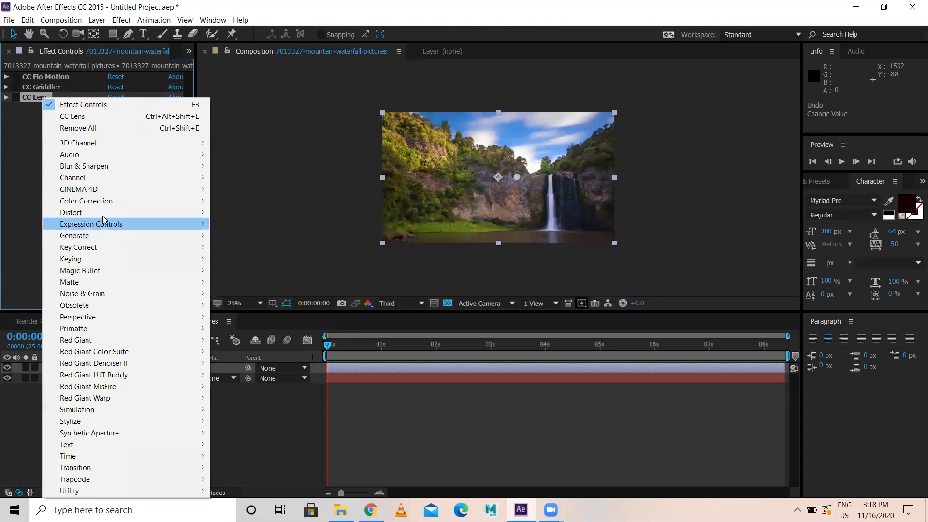
pyautogui.moveTo(156, 216)
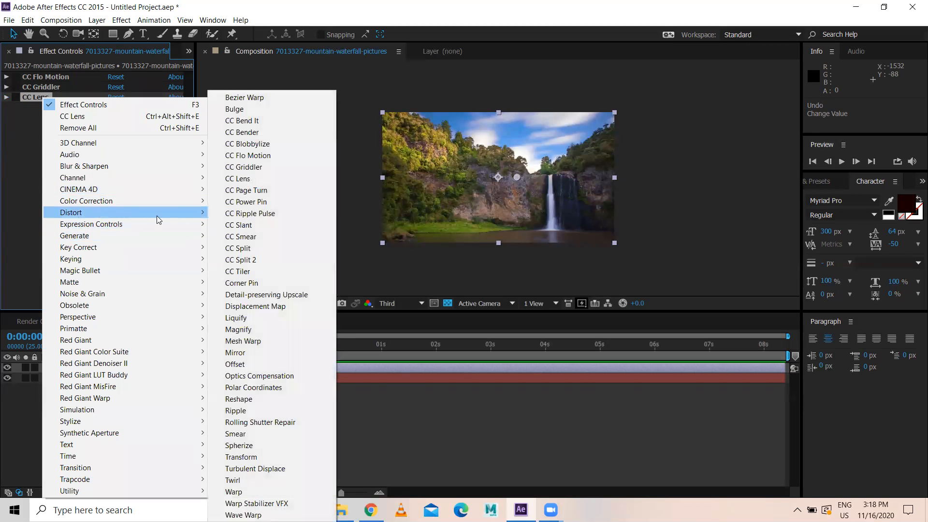
pyautogui.click(271, 191)
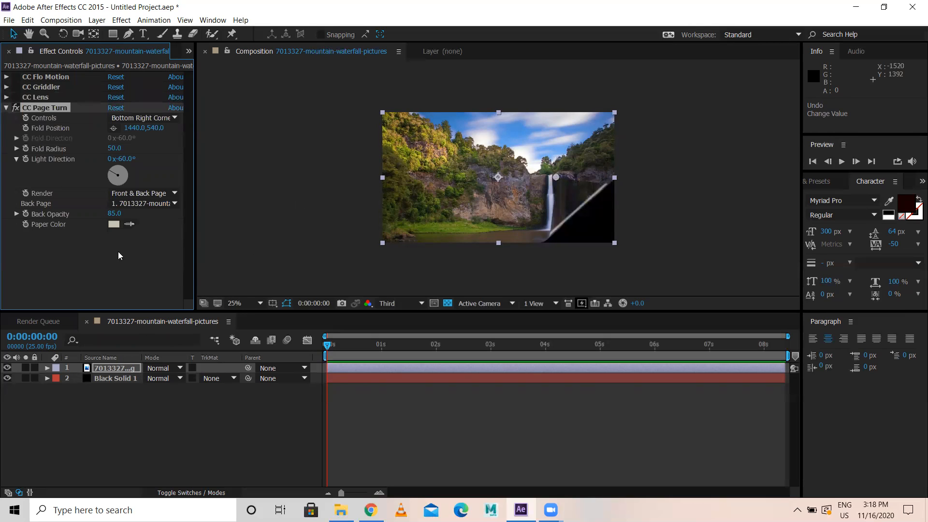
pyautogui.click(189, 52)
pyautogui.click(203, 65)
pyautogui.moveTo(49, 183); pyautogui.dragTo(68, 385)
pyautogui.moveTo(47, 197); pyautogui.dragTo(75, 440)
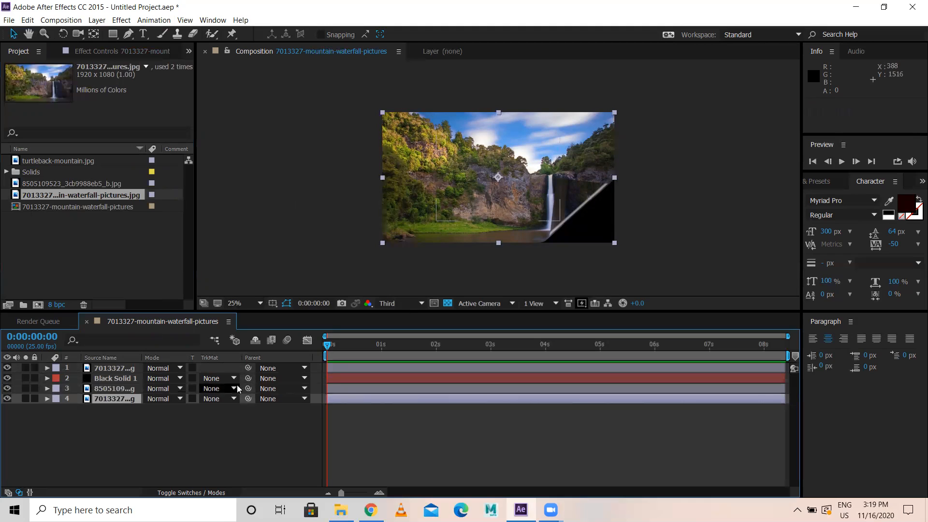
pyautogui.moveTo(107, 382); pyautogui.dragTo(170, 426)
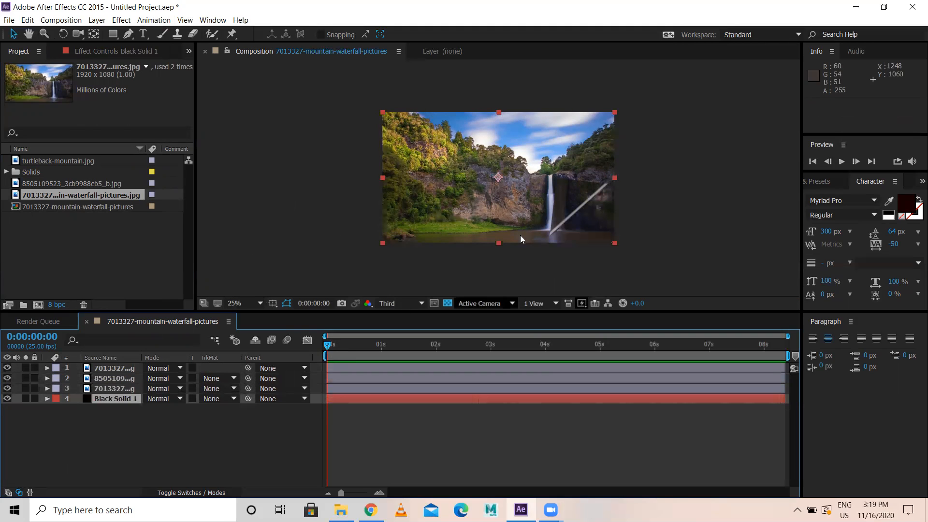
# Step: Try CC Page Turn on the top layer with Fold Radius 78, Light Direction -70° and a shifted fold point, and reset the effect
pyautogui.click(111, 368)
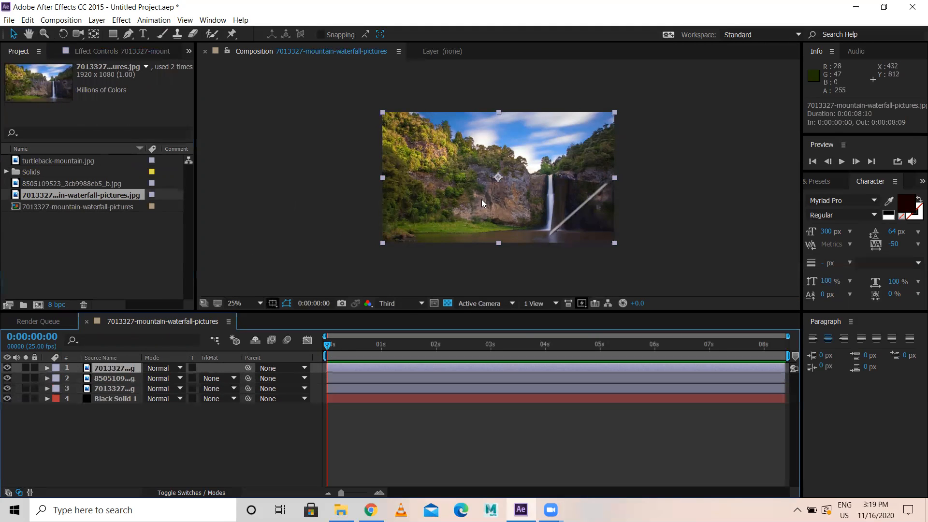
pyautogui.click(114, 49)
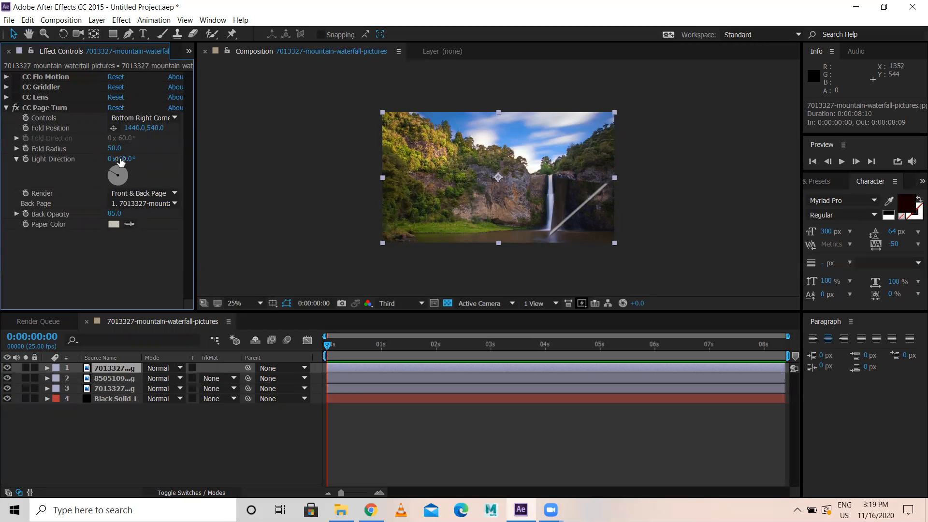
pyautogui.moveTo(109, 152); pyautogui.dragTo(124, 151)
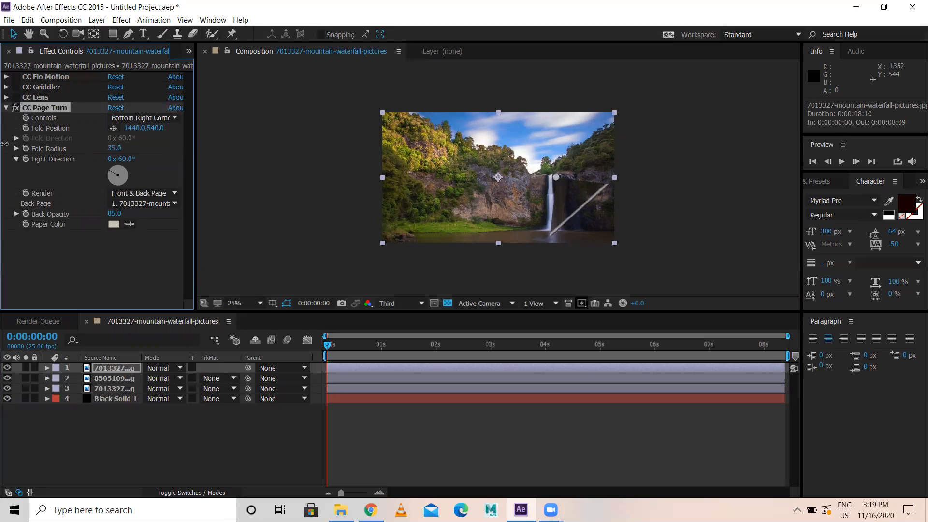
pyautogui.moveTo(193, 148); pyautogui.dragTo(291, 154)
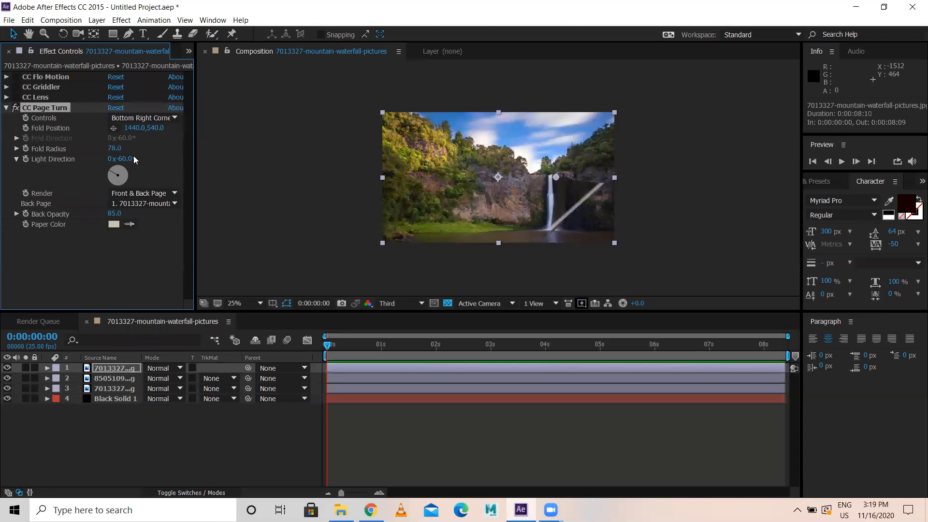
pyautogui.moveTo(152, 165)
pyautogui.mouseDown()
pyautogui.moveTo(304, 177)
pyautogui.moveTo(91, 166)
pyautogui.moveTo(126, 170)
pyautogui.moveTo(111, 168)
pyautogui.mouseUp()
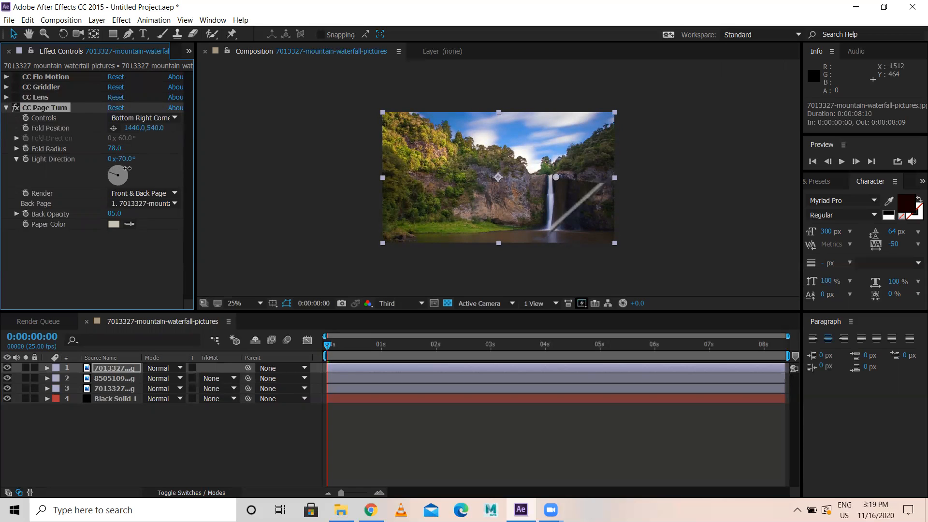
pyautogui.moveTo(145, 128); pyautogui.dragTo(186, 144)
pyautogui.moveTo(562, 177); pyautogui.dragTo(513, 198)
pyautogui.click(119, 107)
pyautogui.click(127, 112)
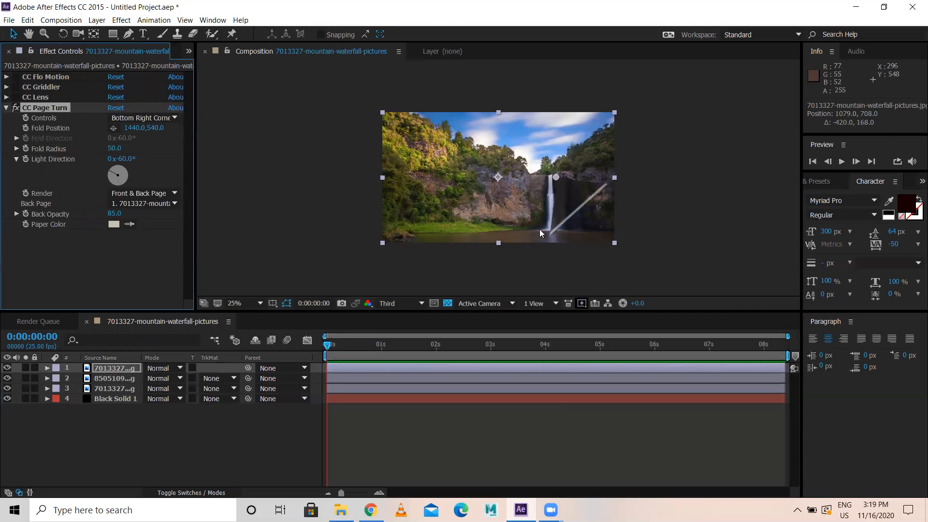
pyautogui.moveTo(557, 179); pyautogui.dragTo(421, 204)
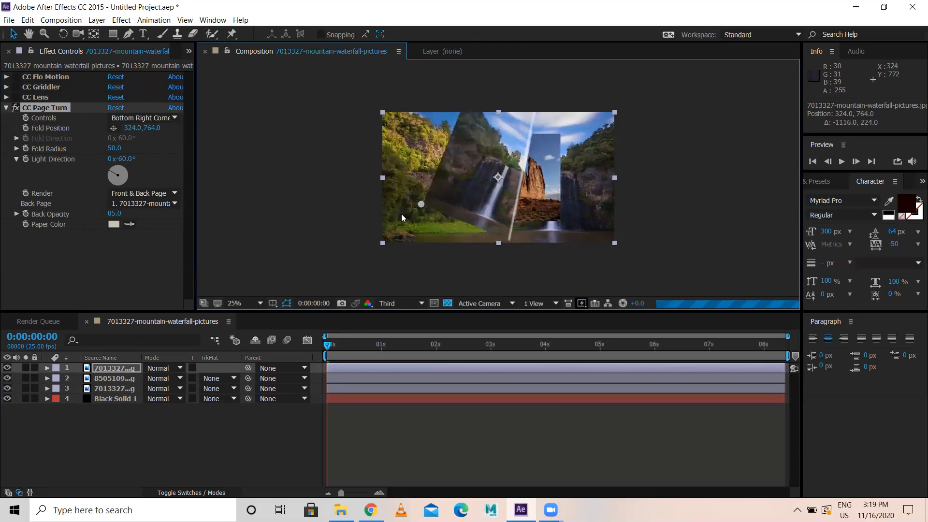
pyautogui.click(117, 379)
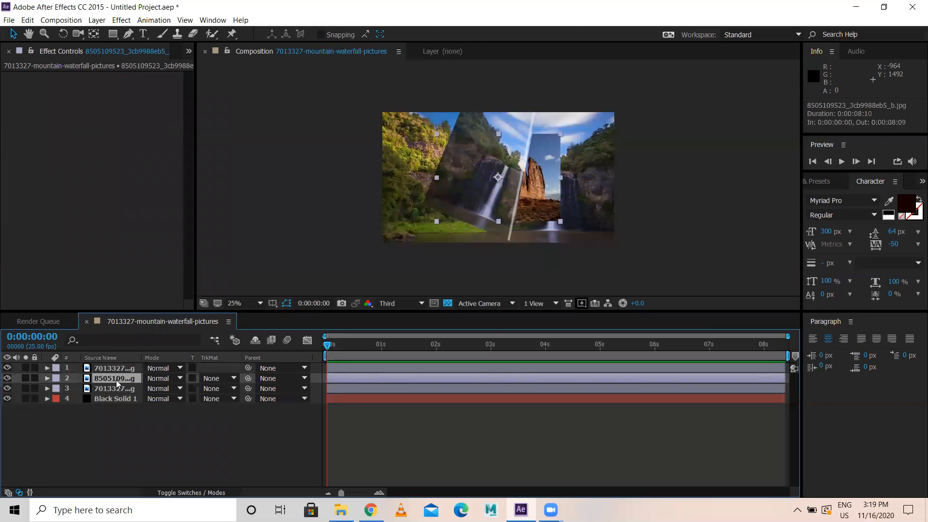
pyautogui.click(119, 392)
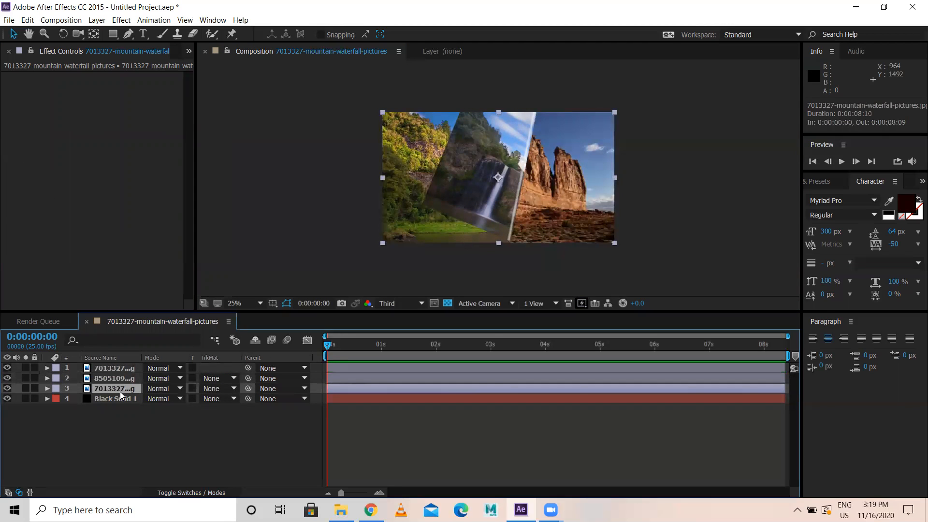
pyautogui.click(116, 368)
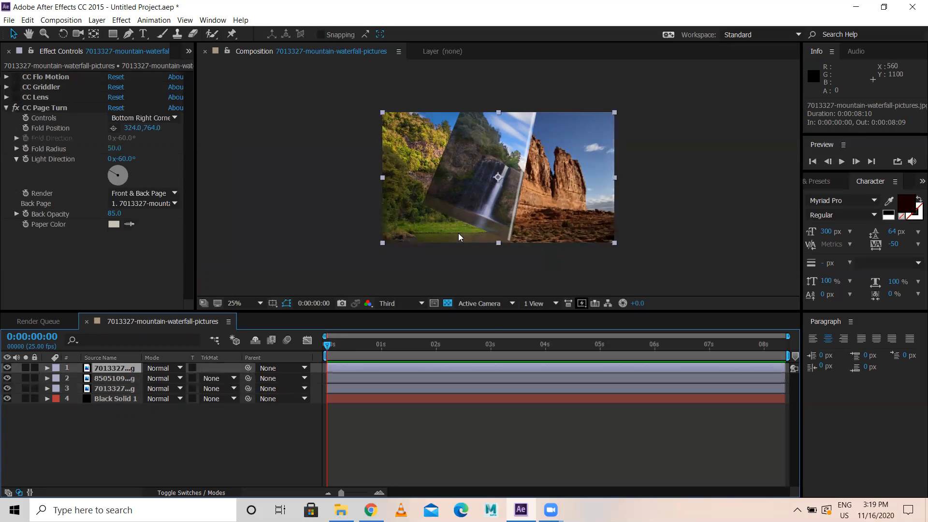
# Step: Try the bottom right page turn at fold positions of about -108, 988, then 1952, 992 and 1376, 880
pyautogui.click(43, 108)
pyautogui.moveTo(421, 205); pyautogui.dragTo(368, 234)
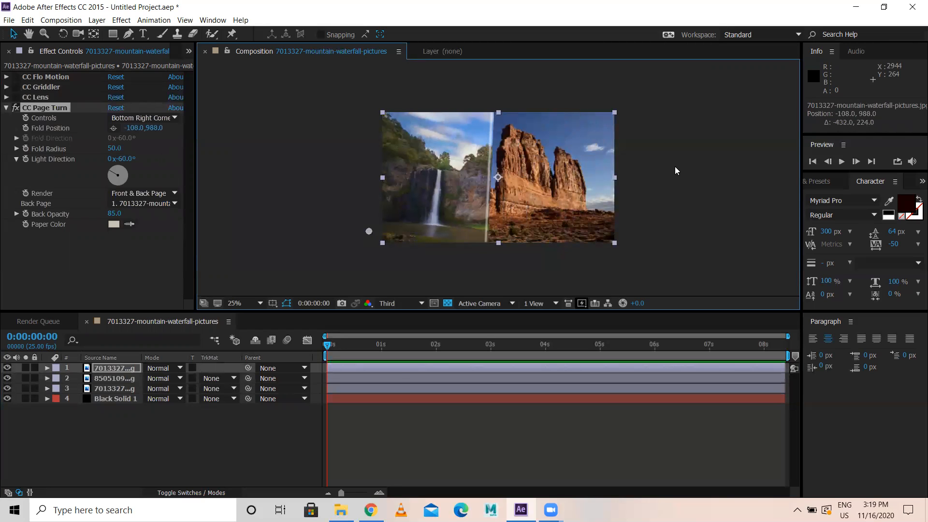
pyautogui.moveTo(369, 234); pyautogui.dragTo(10, 224)
pyautogui.moveTo(152, 231); pyautogui.dragTo(621, 231)
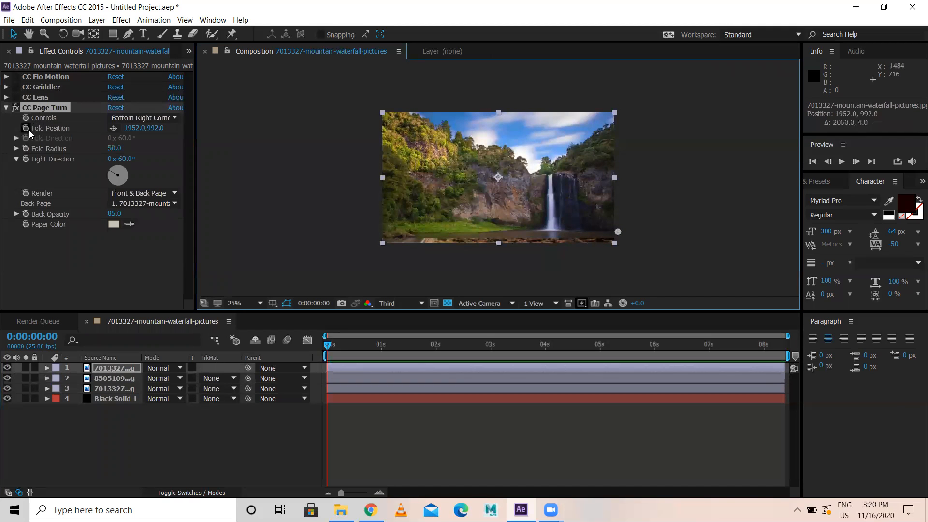
pyautogui.click(140, 119)
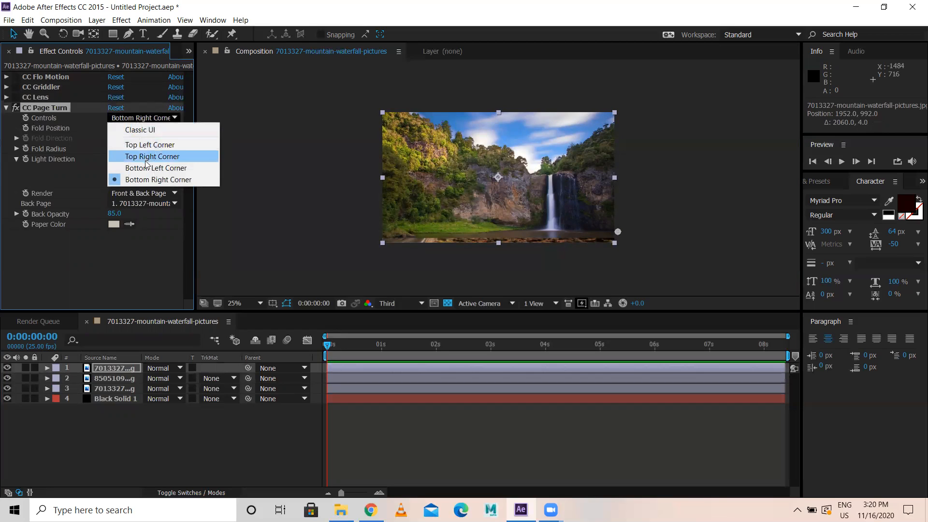
pyautogui.moveTo(617, 233); pyautogui.dragTo(549, 219)
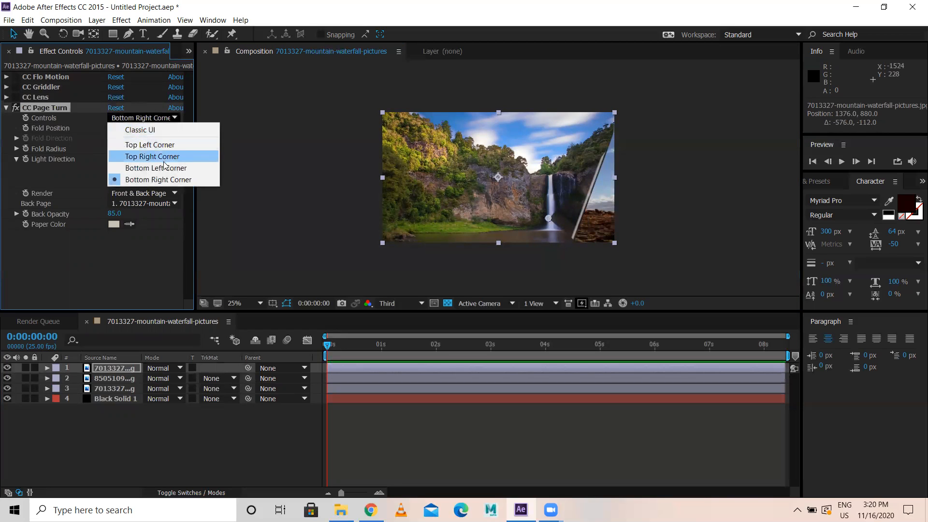
# Step: Try the page turn from the Bottom Left Corner, moving the fold point to about -396, 1360
pyautogui.click(121, 168)
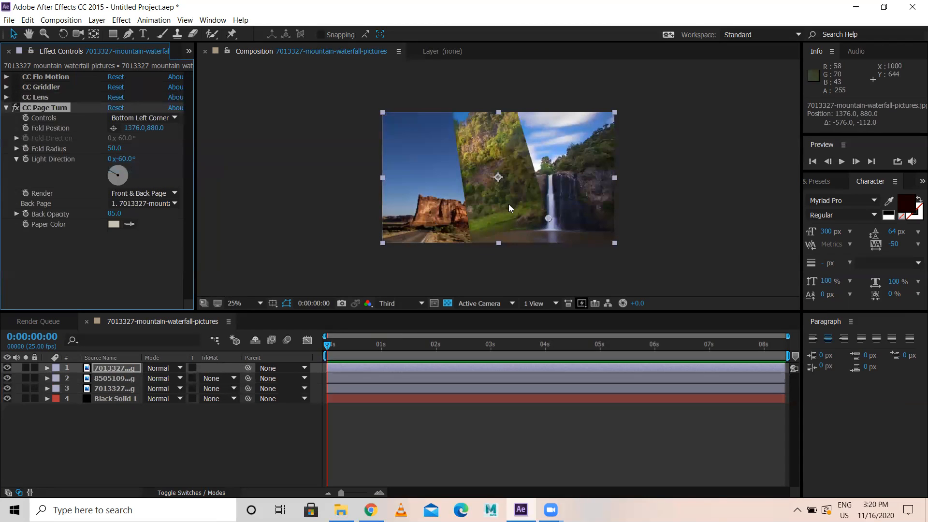
pyautogui.moveTo(550, 219); pyautogui.dragTo(570, 178)
pyautogui.moveTo(533, 144); pyautogui.dragTo(334, 276)
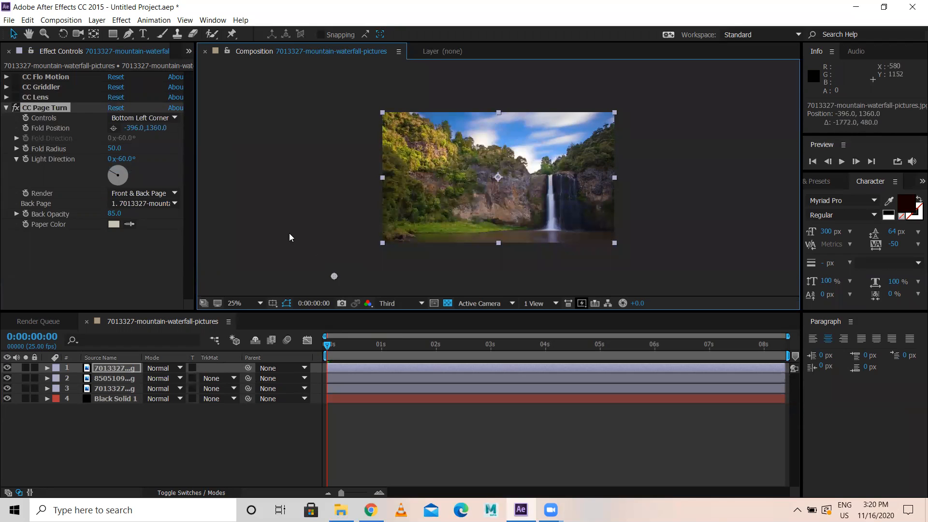
# Step: Try the page turn from the Top Right Corner, moving the fold point to about 1140, 0
pyautogui.click(142, 119)
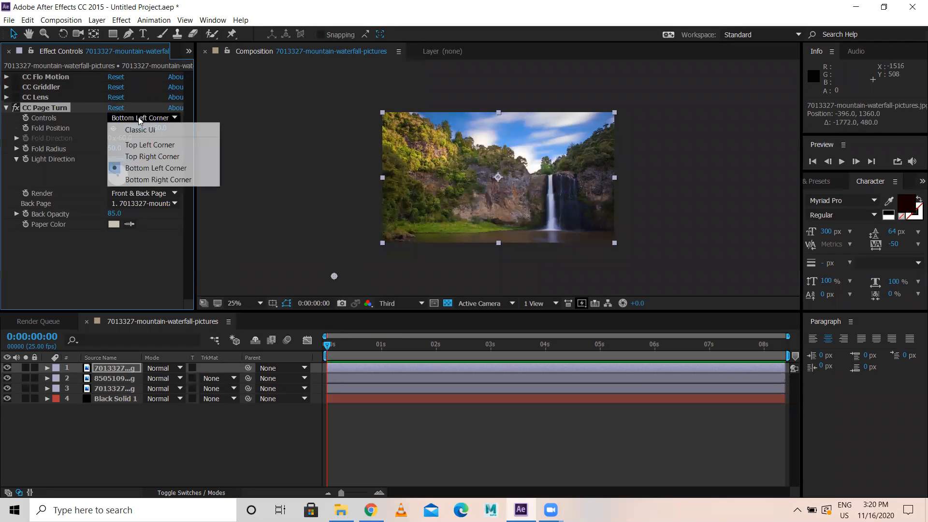
pyautogui.click(156, 156)
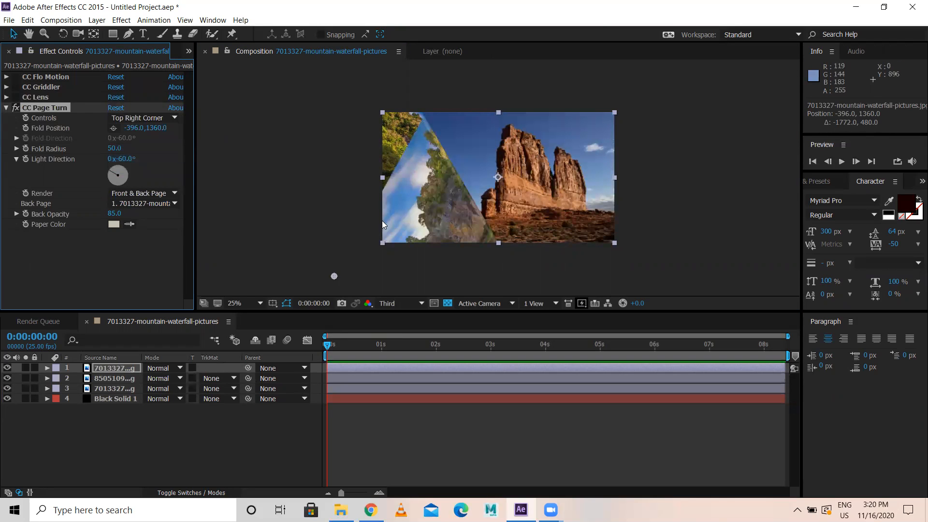
pyautogui.moveTo(335, 276); pyautogui.dragTo(504, 89)
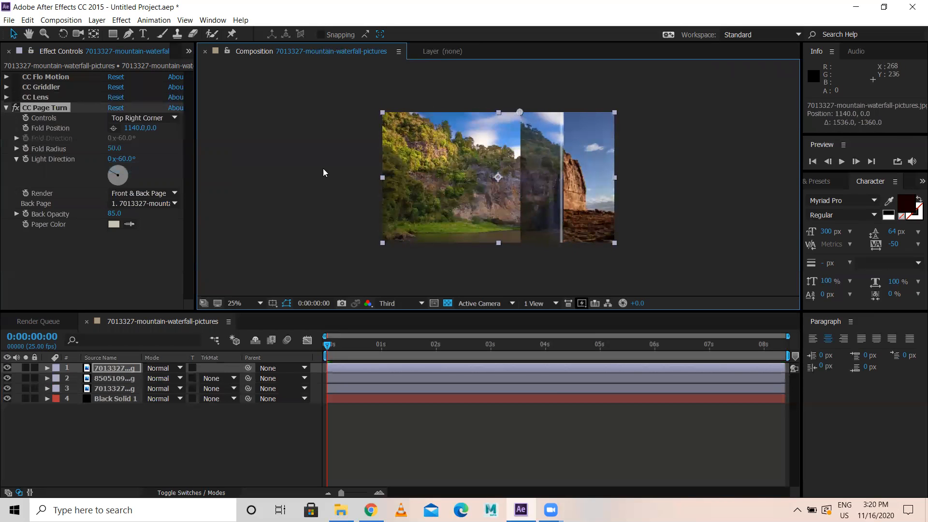
# Step: Return the page turn control to Bottom Right Corner and move the fold point to about 436, 756
pyautogui.click(145, 118)
pyautogui.click(155, 178)
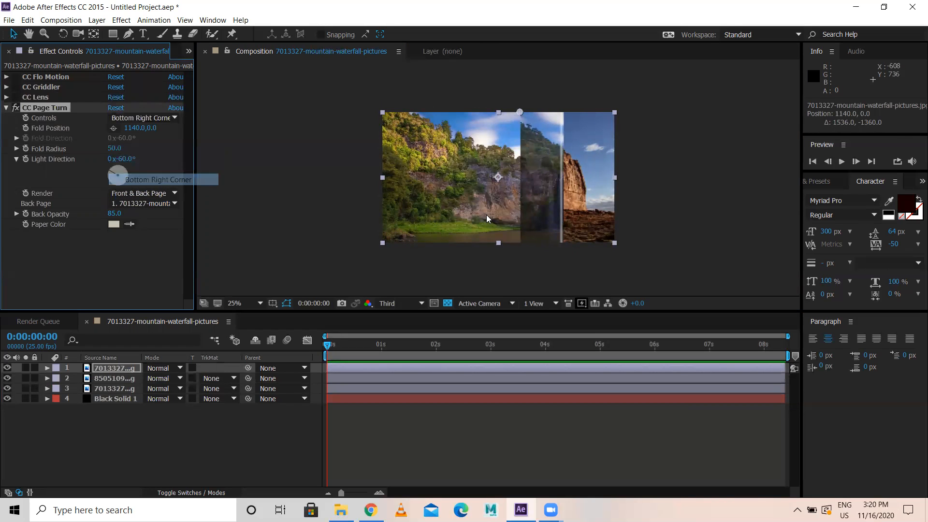
pyautogui.moveTo(522, 115); pyautogui.dragTo(434, 203)
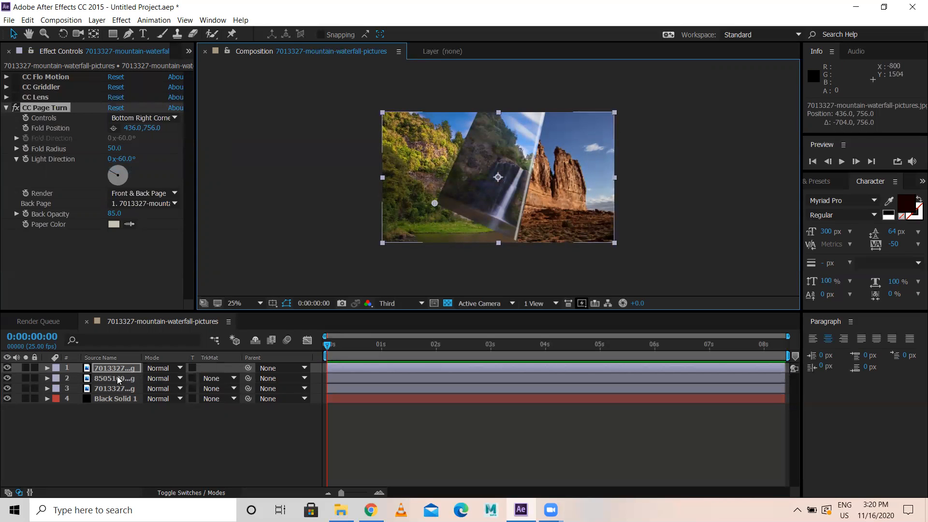
pyautogui.click(144, 203)
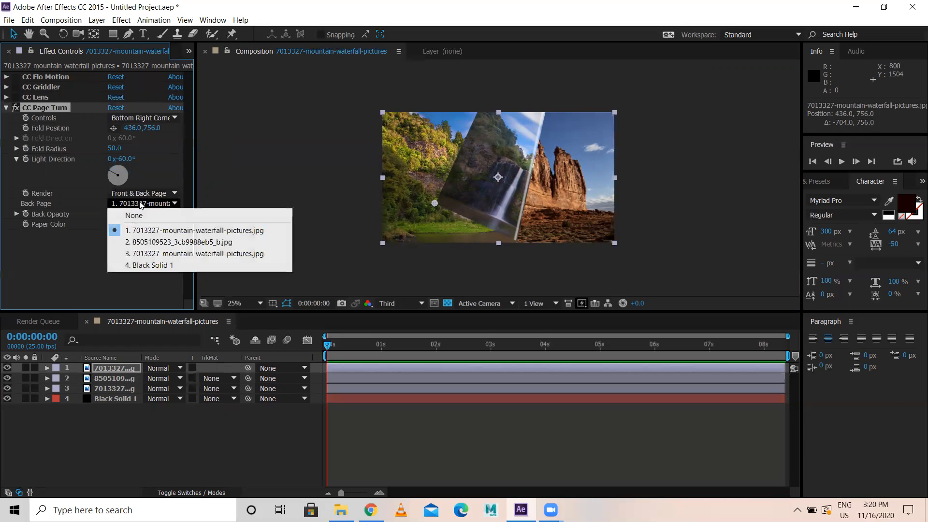
pyautogui.click(160, 242)
pyautogui.moveTo(434, 204); pyautogui.dragTo(497, 235)
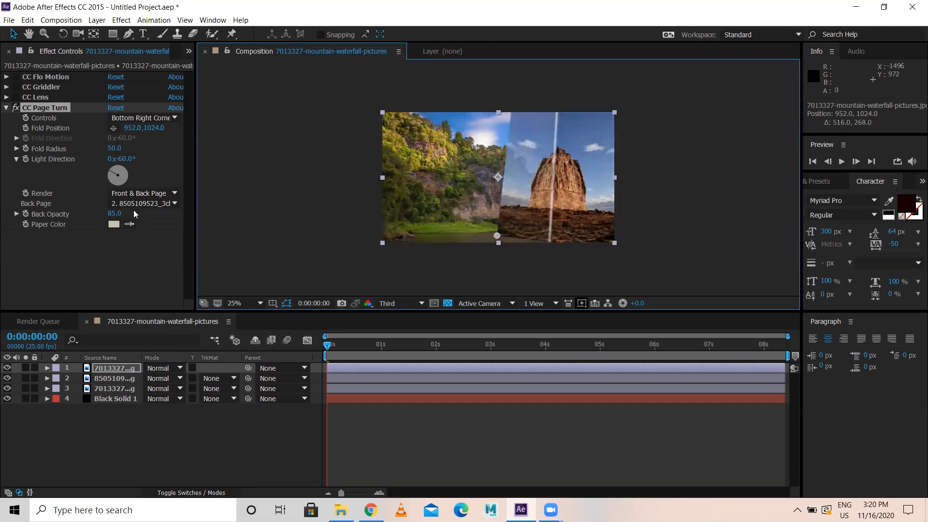
# Step: Try layer 1, the waterfall picture, as the Back Page with fold positions of about 1288, 1136 and -64, 844
pyautogui.click(141, 204)
pyautogui.click(145, 230)
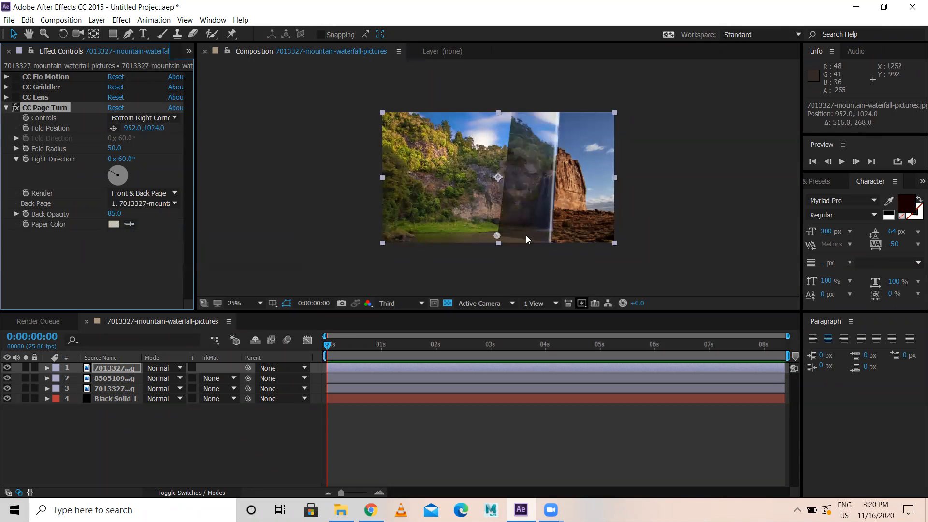
pyautogui.moveTo(497, 235); pyautogui.dragTo(538, 249)
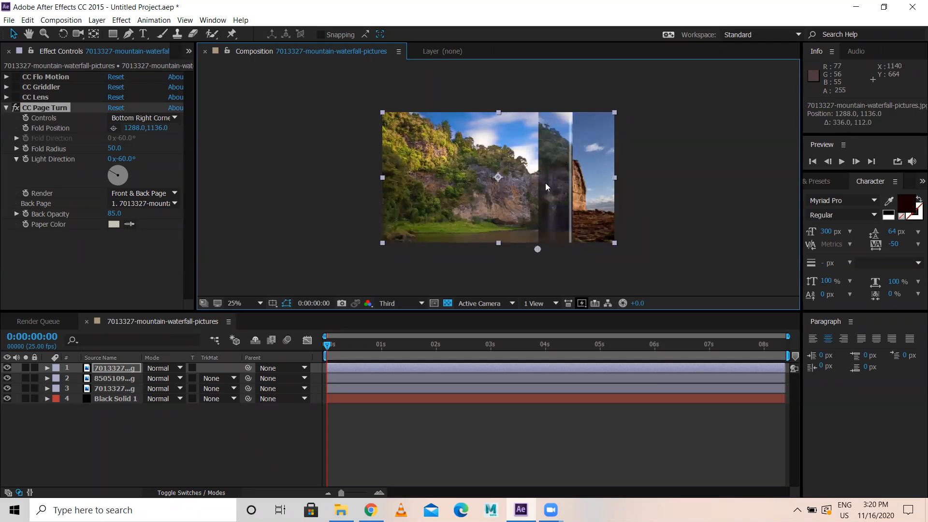
pyautogui.moveTo(537, 247); pyautogui.dragTo(374, 214)
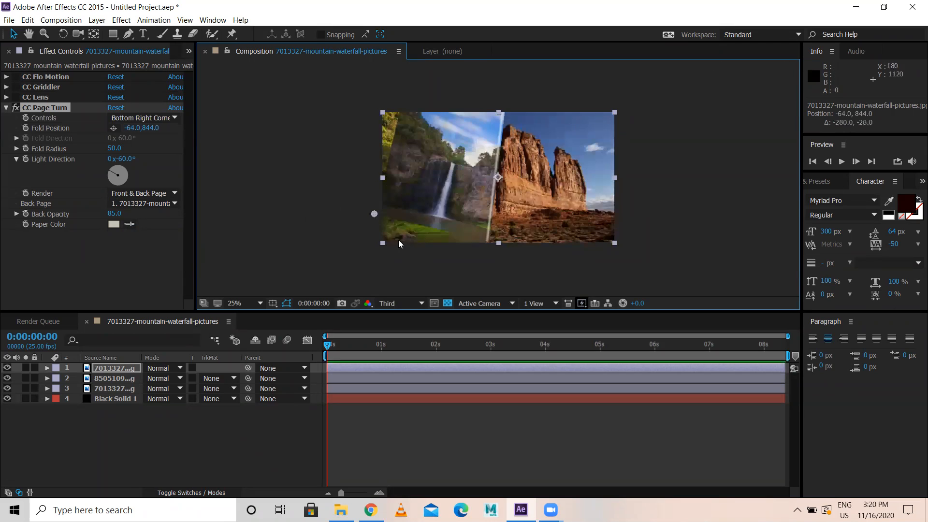
# Step: Set the Back Page to layer 3 with the fold point at about 612, 1184, and disable and collapse CC Page Turn
pyautogui.click(135, 204)
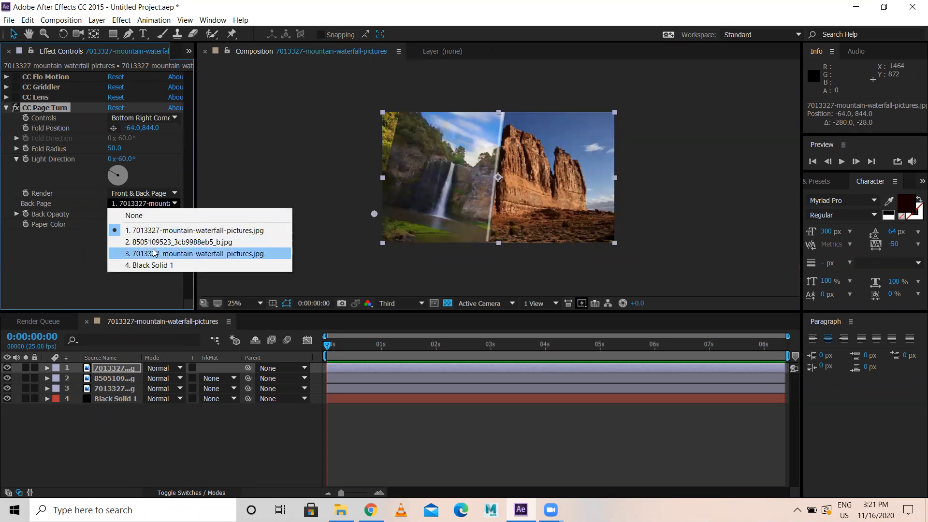
pyautogui.click(138, 253)
pyautogui.moveTo(378, 214); pyautogui.dragTo(456, 254)
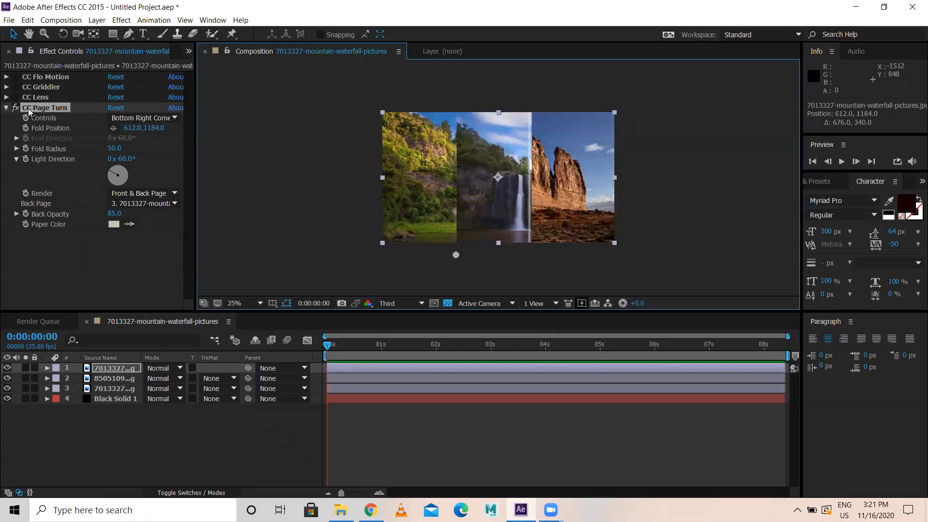
pyautogui.click(15, 107)
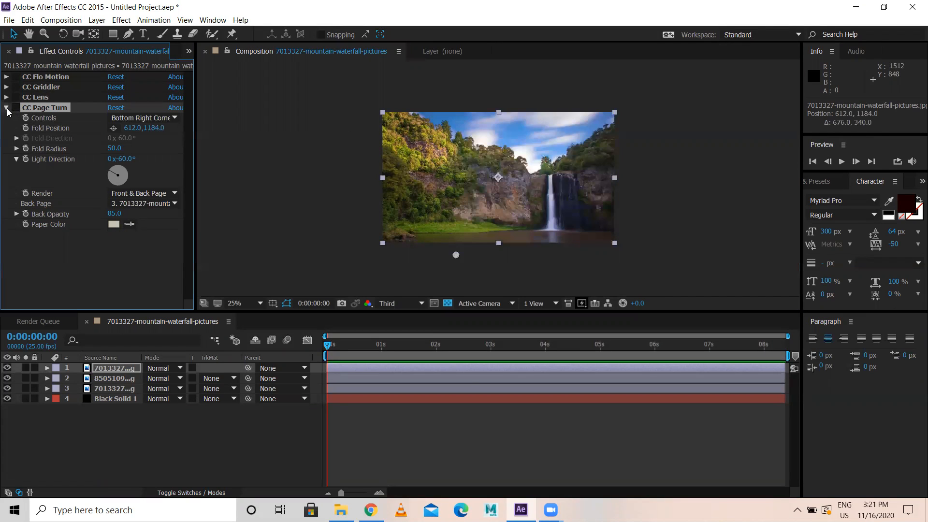
pyautogui.click(6, 107)
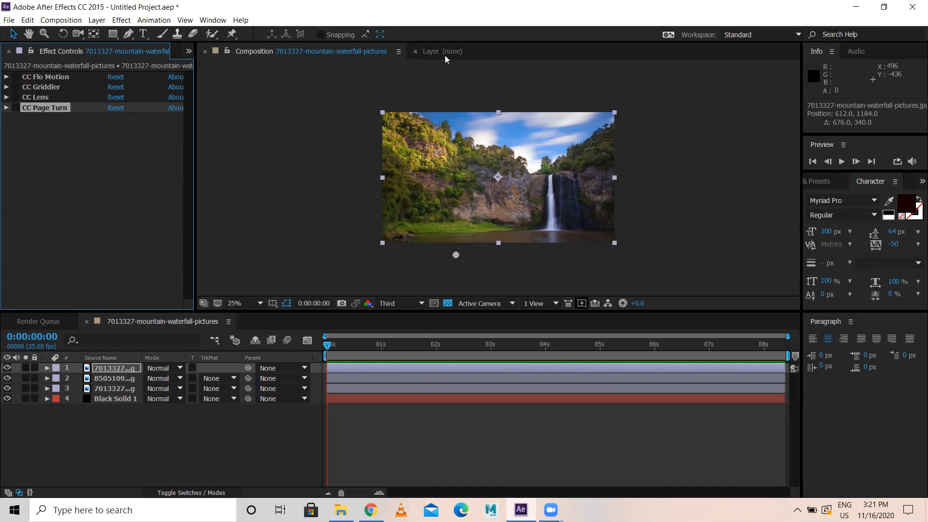
# Step: Apply the CC Power Pin distort effect to the top waterfall layer and move its Top Left pin to about 104, 440
pyautogui.click(121, 19)
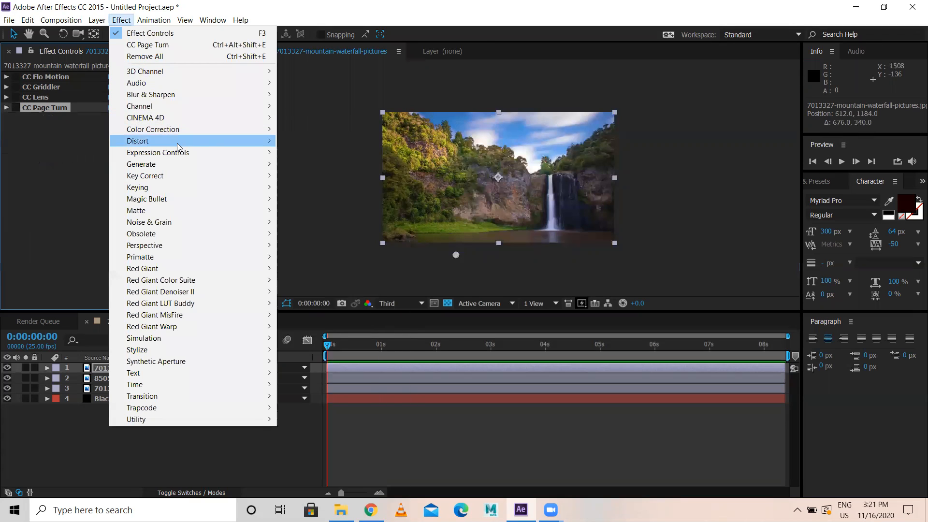
pyautogui.moveTo(261, 141)
pyautogui.click(312, 202)
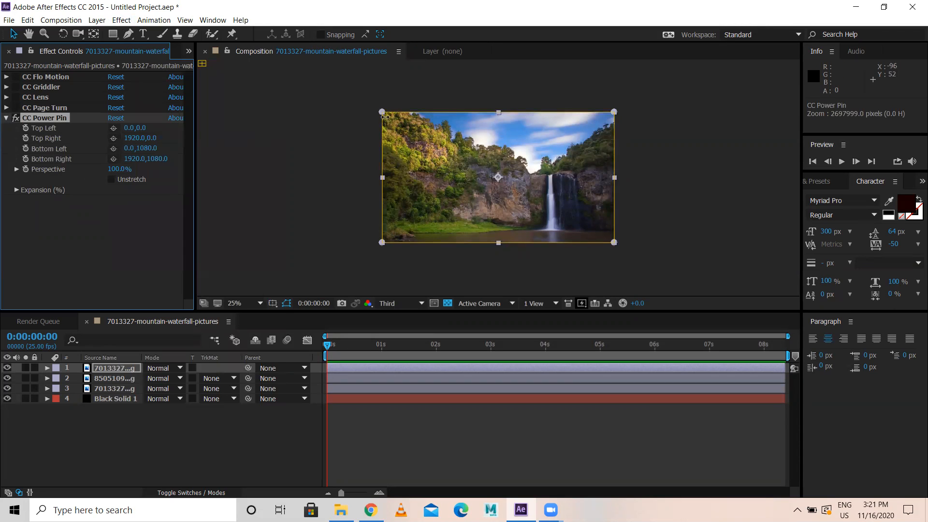
pyautogui.moveTo(389, 119); pyautogui.dragTo(396, 167)
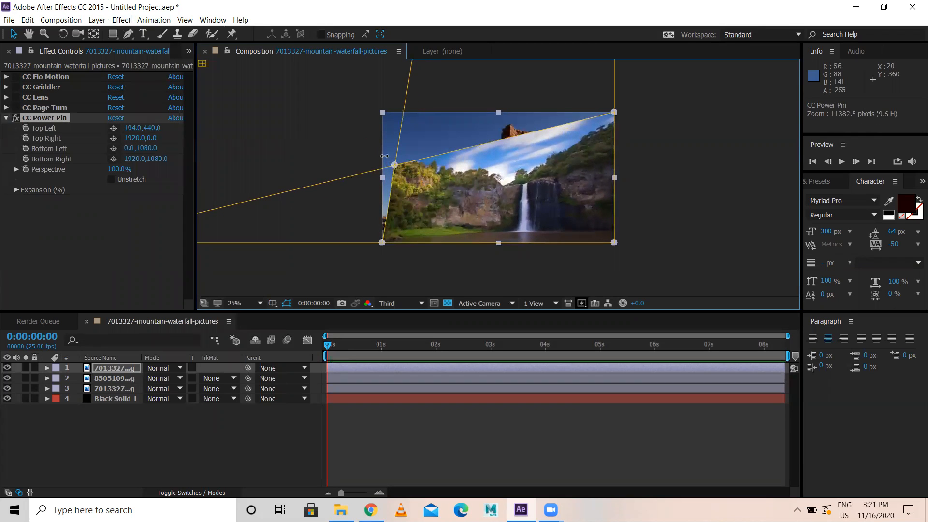
# Step: Undo the last move of the CC Power Pin Top Left pin
pyautogui.hotkey('ctrl', 'z')
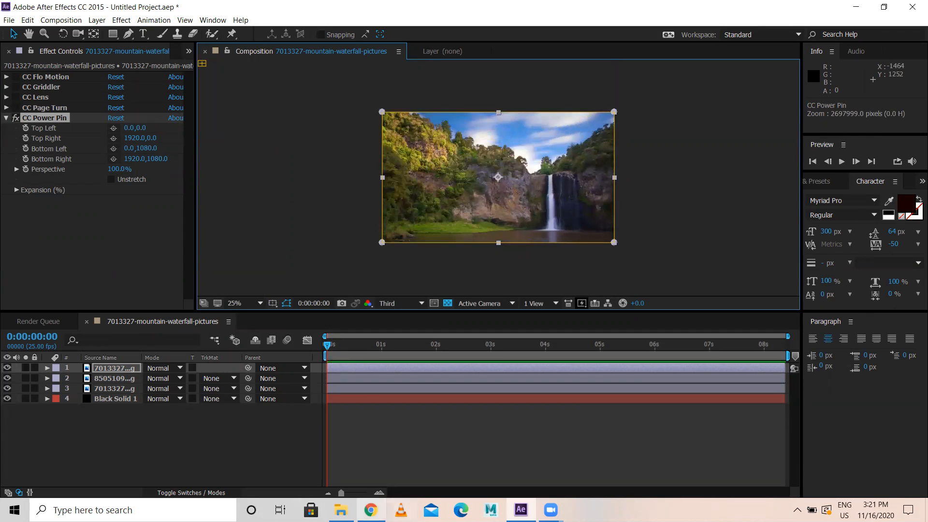
# Step: Switch to Chrome and search Google Images for "buildings"
pyautogui.click(371, 510)
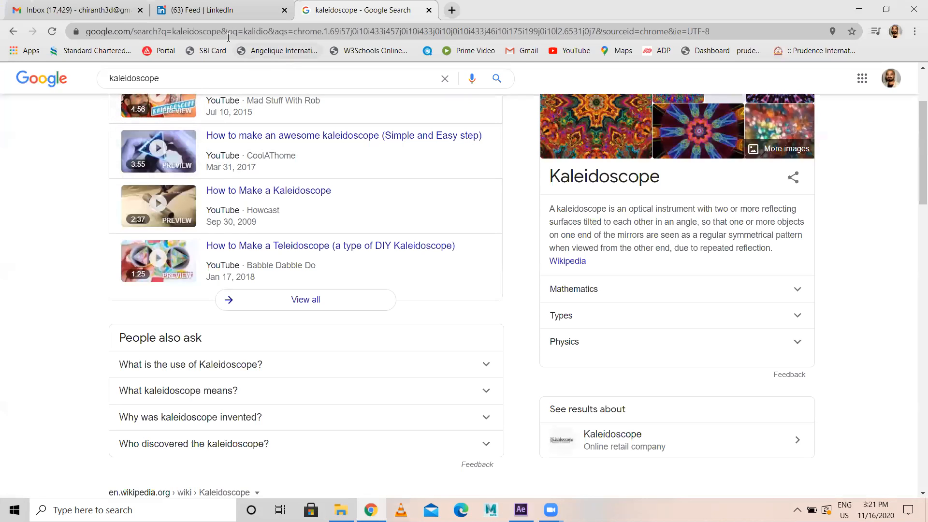
pyautogui.hotkey('ctrl', 'l')
pyautogui.moveTo(179, 81); pyautogui.dragTo(1, 90)
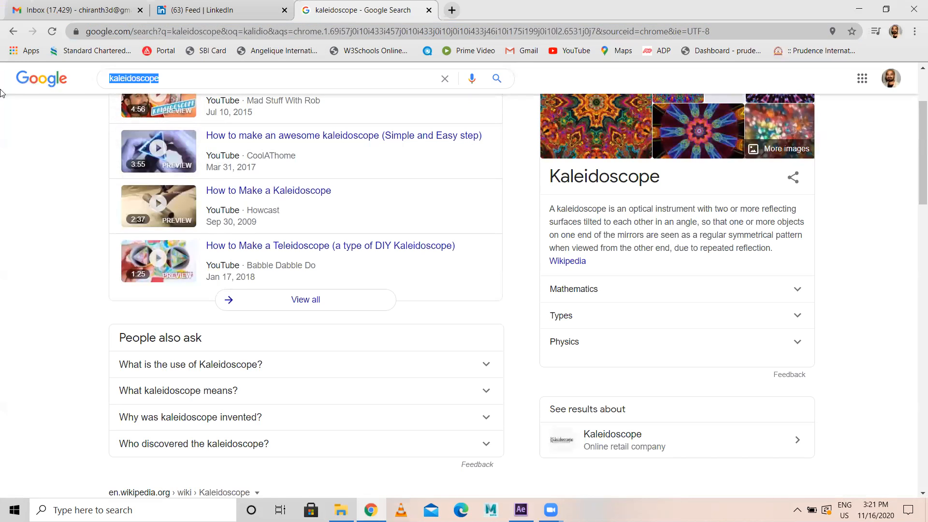
pyautogui.write('bu')
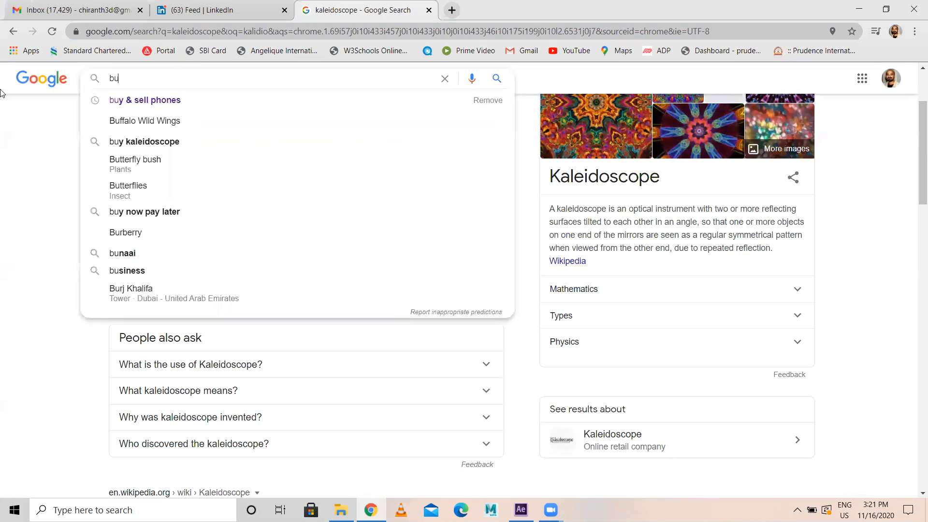
pyautogui.write('ildings')
pyautogui.press('Return')
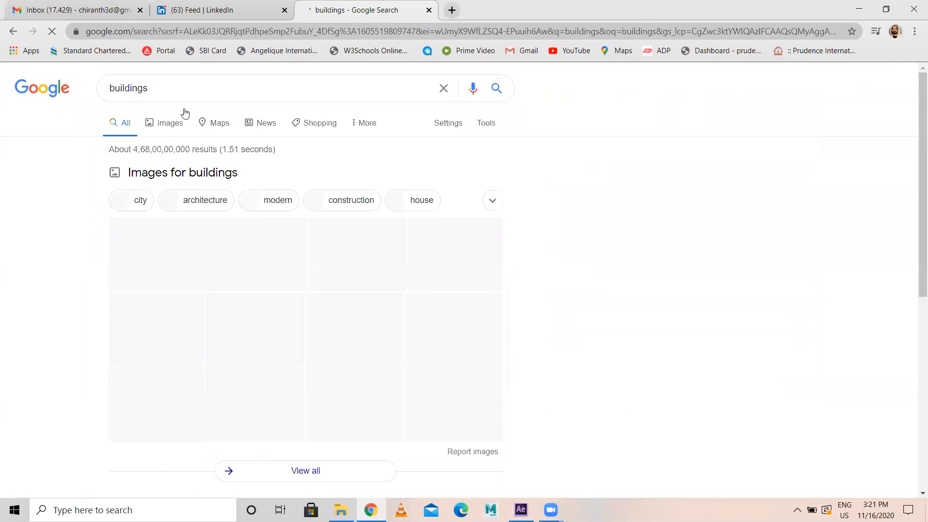
pyautogui.click(166, 127)
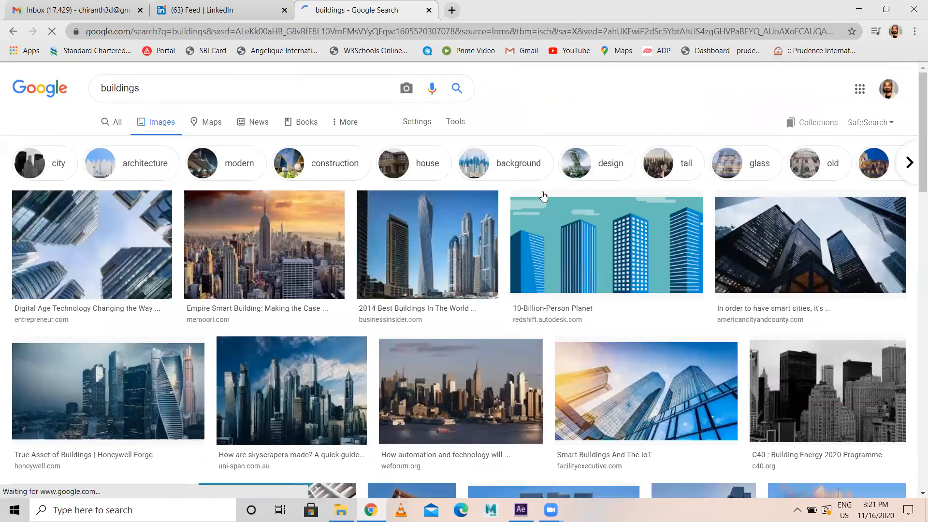
# Step: Look through the building pictures for one suited to demonstrating perspective pinning
pyautogui.scroll(-15, 592, 307)
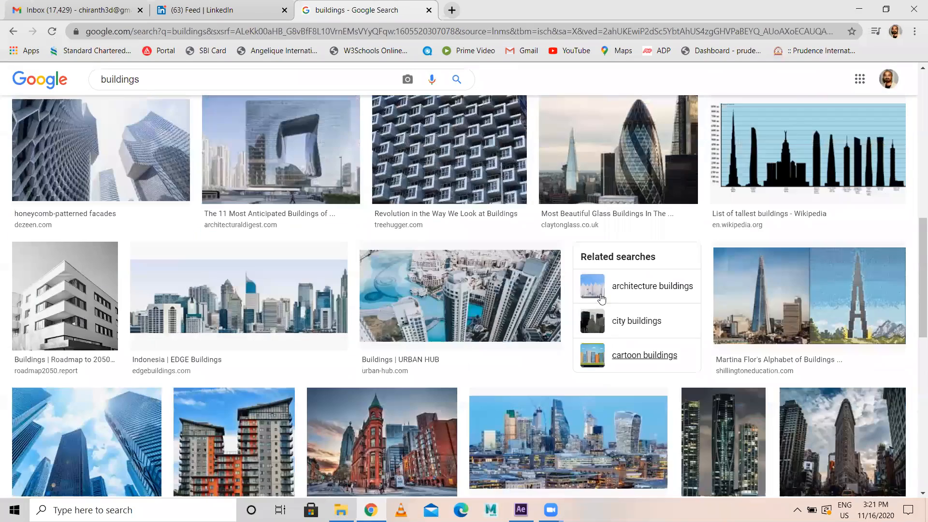
pyautogui.scroll(-15, 533, 263)
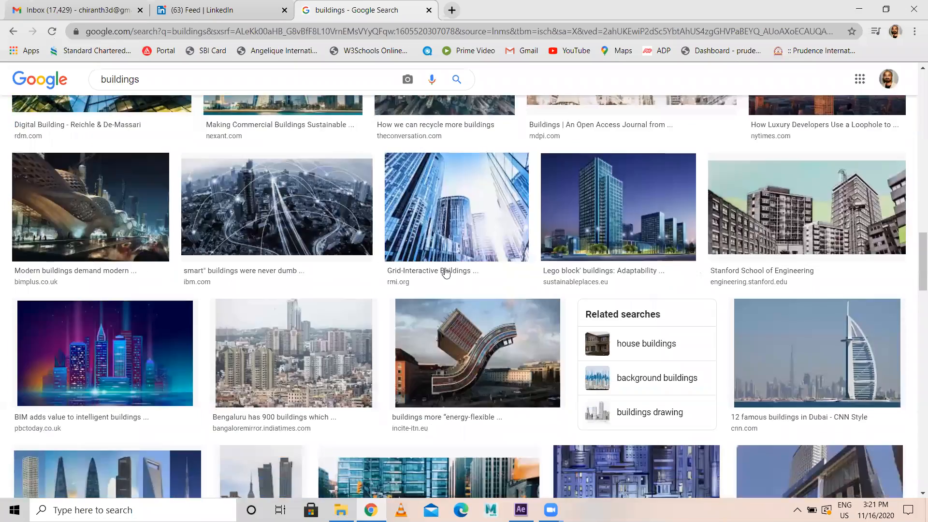
pyautogui.scroll(-3, 416, 299)
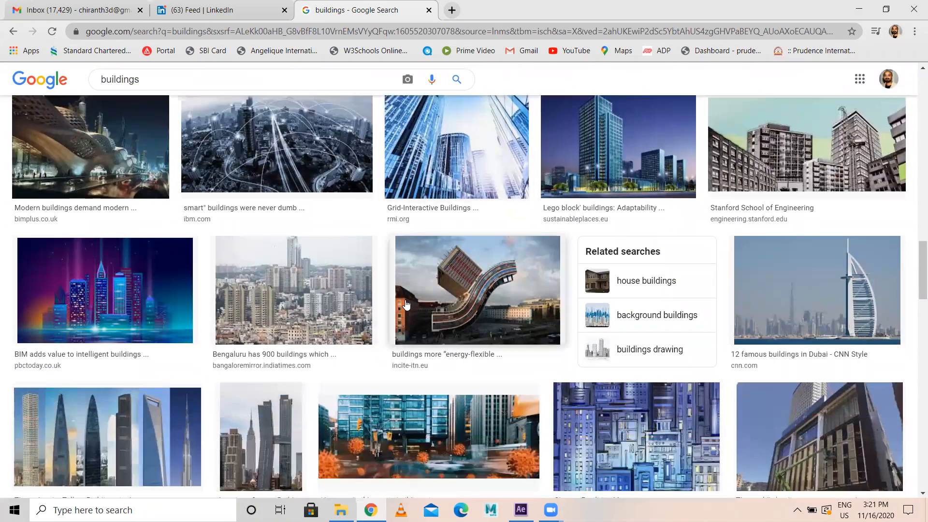
pyautogui.scroll(-3, 420, 295)
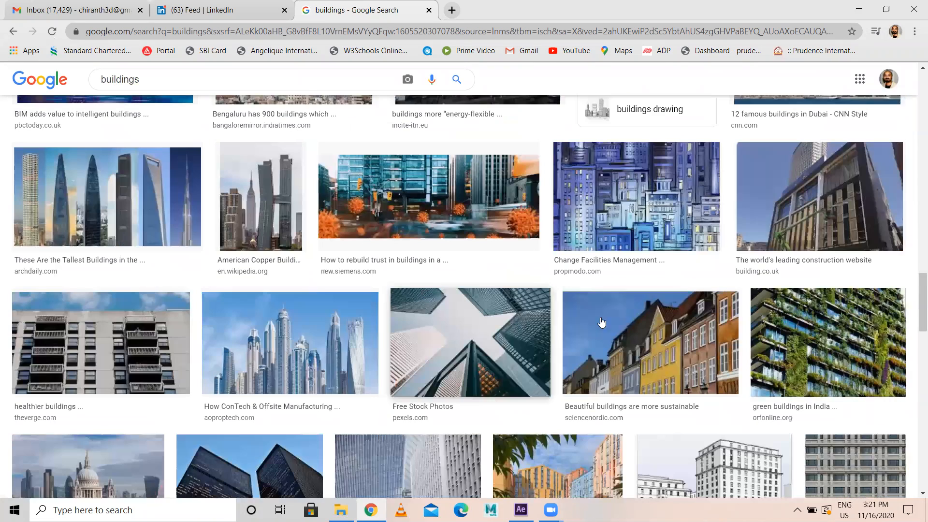
pyautogui.scroll(-5, 619, 355)
pyautogui.scroll(-4, 568, 366)
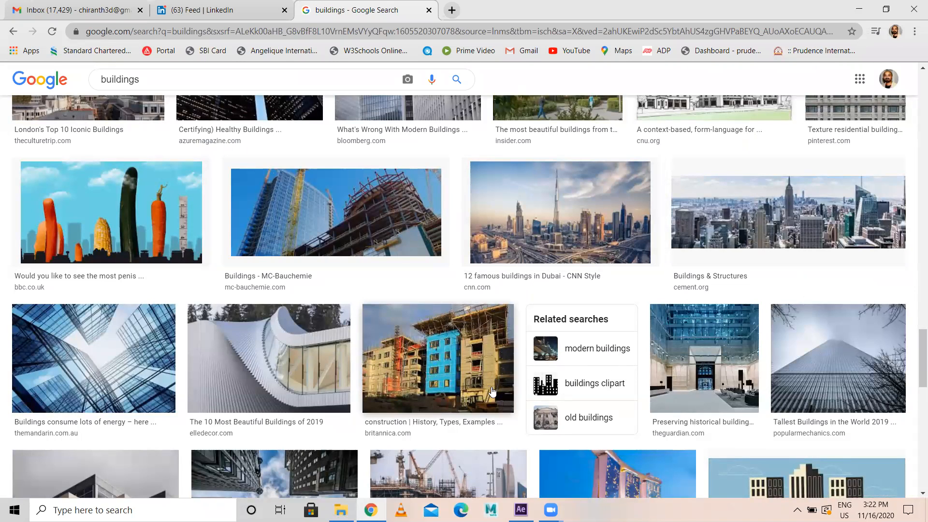
pyautogui.scroll(-7, 492, 391)
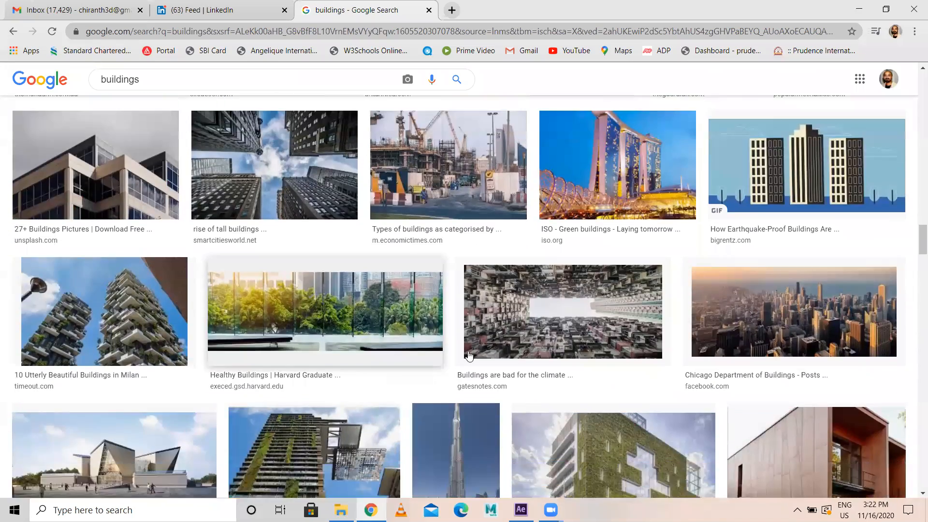
pyautogui.scroll(-7, 551, 355)
pyautogui.scroll(10, 428, 342)
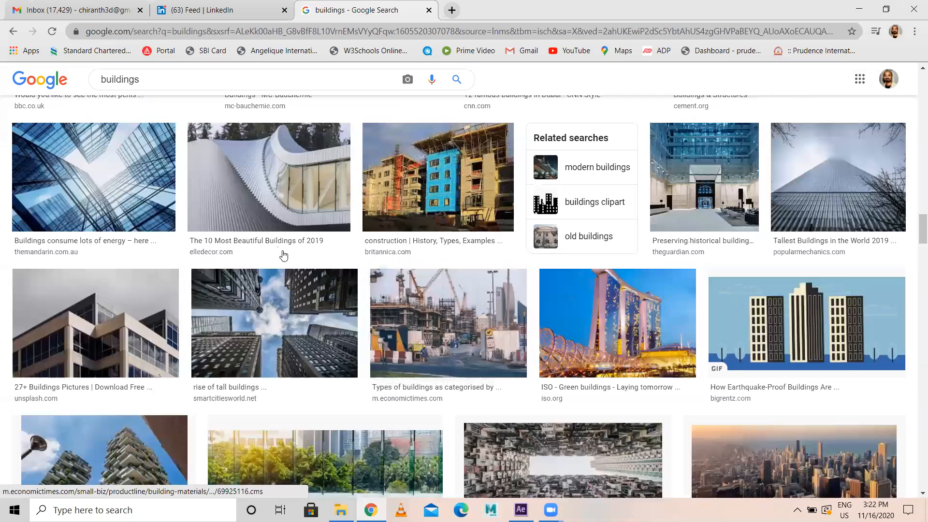
pyautogui.scroll(-10, 168, 111)
# Step: Search Google Images for "shops" and browse the shop pictures
pyautogui.click(85, 83)
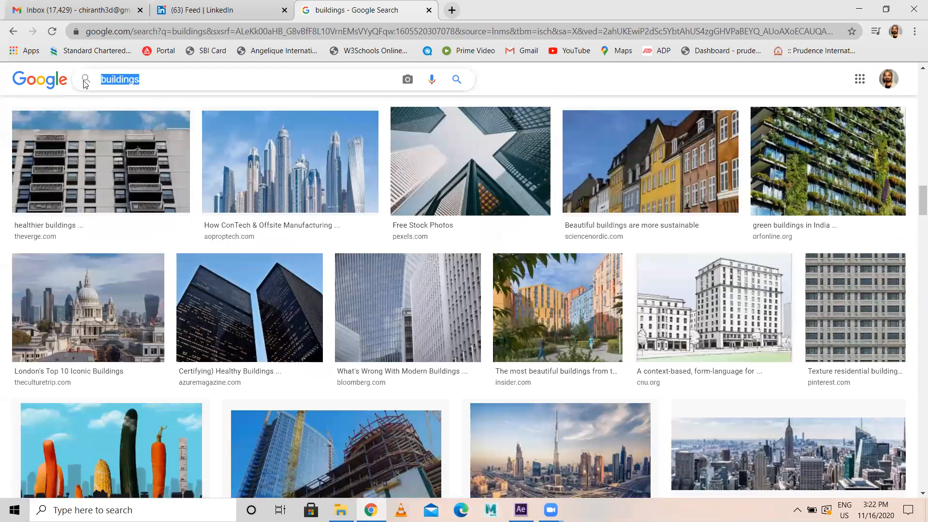
pyautogui.write('shops')
pyautogui.press('Return')
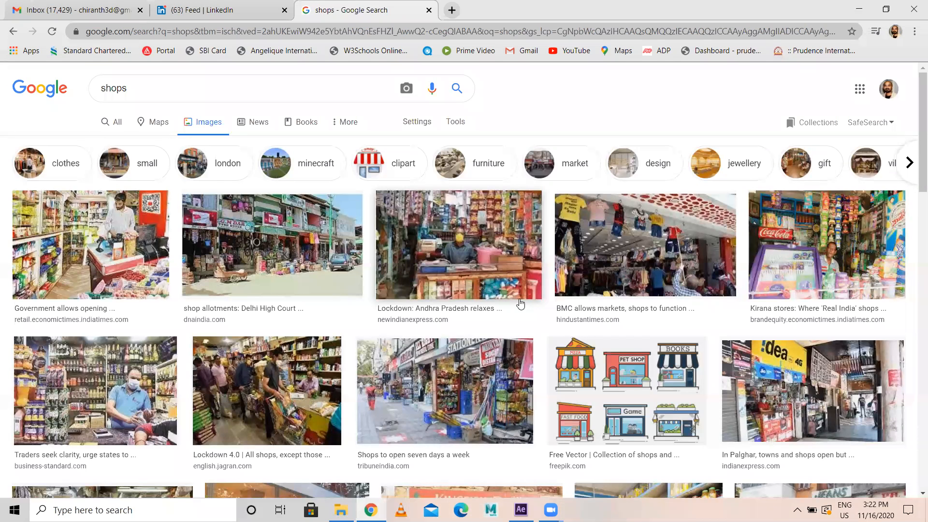
pyautogui.scroll(-2, 323, 310)
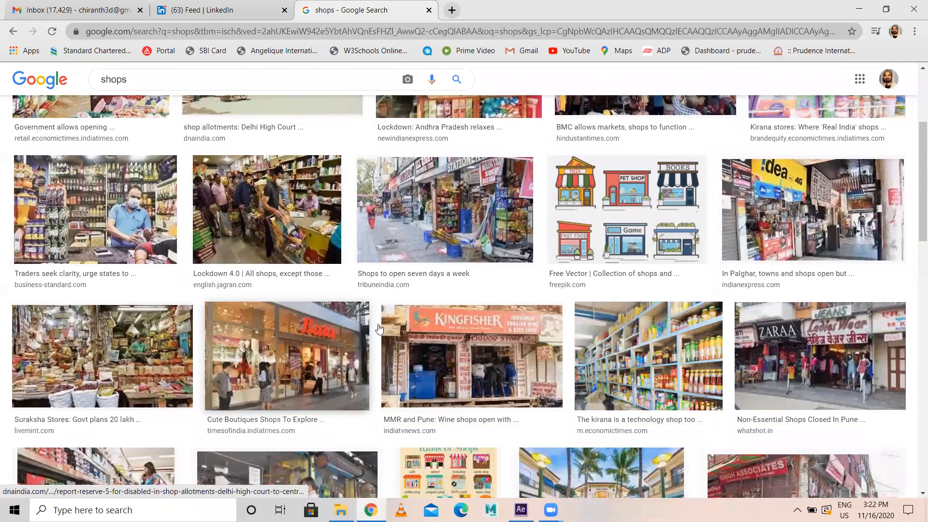
pyautogui.scroll(-4, 572, 368)
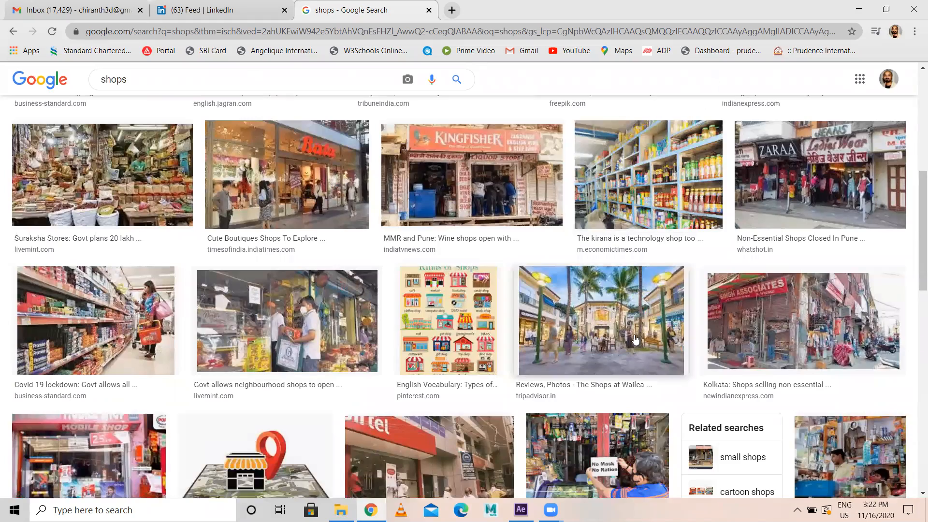
pyautogui.scroll(-4, 595, 348)
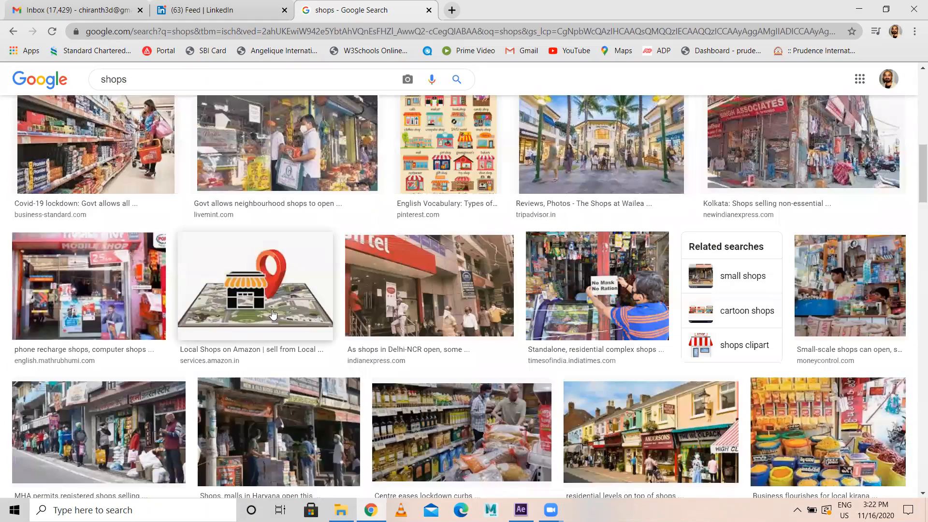
pyautogui.scroll(-1, 559, 321)
pyautogui.scroll(-3, 552, 414)
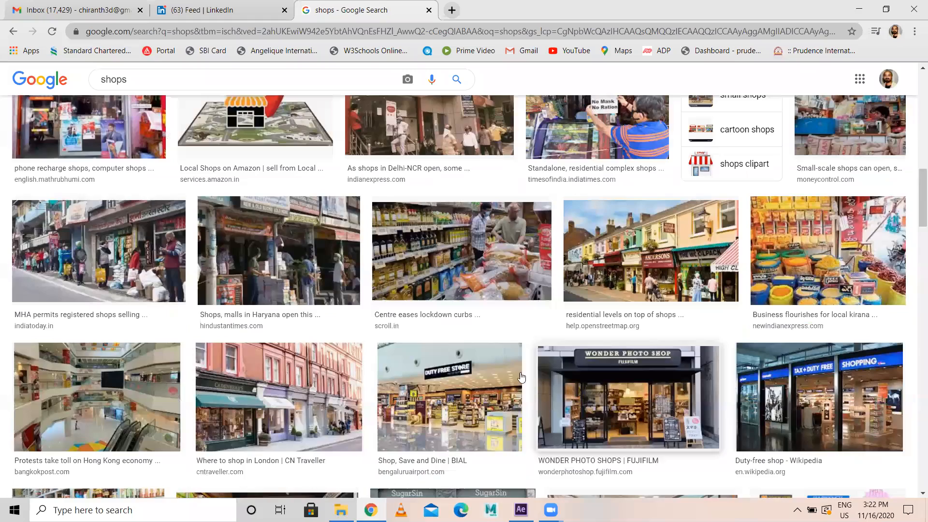
pyautogui.scroll(4, 304, 333)
pyautogui.scroll(5, 337, 289)
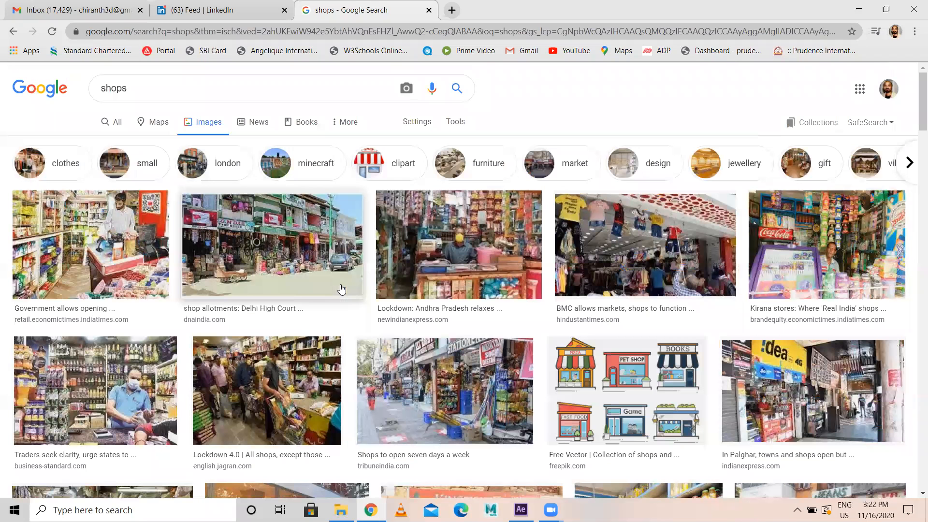
# Step: Search Google Images for "streets" and look over the first street pictures
pyautogui.click(128, 97)
pyautogui.doubleClick(129, 98)
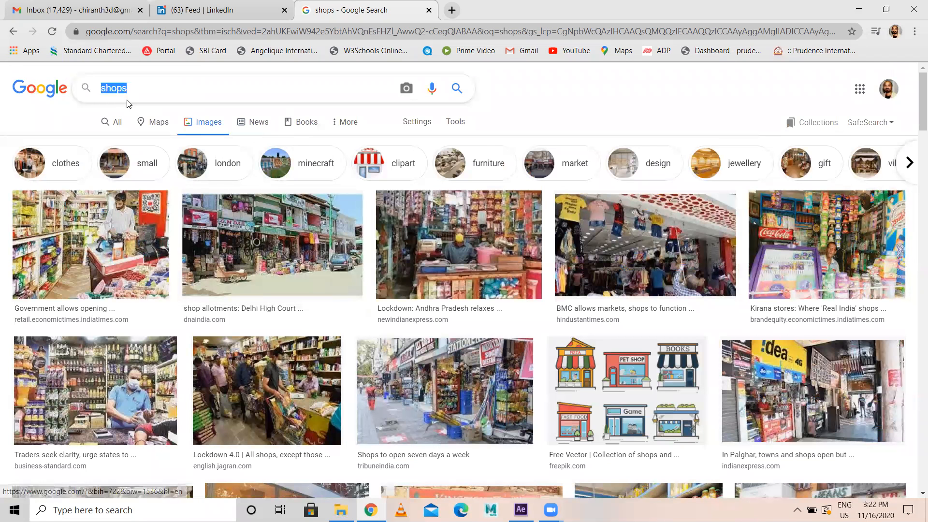
pyautogui.write('streets')
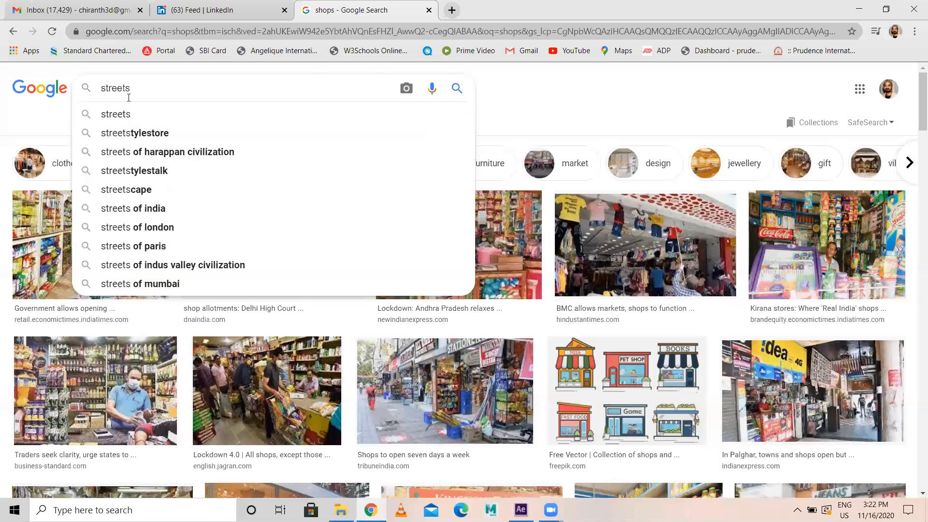
pyautogui.press('Return')
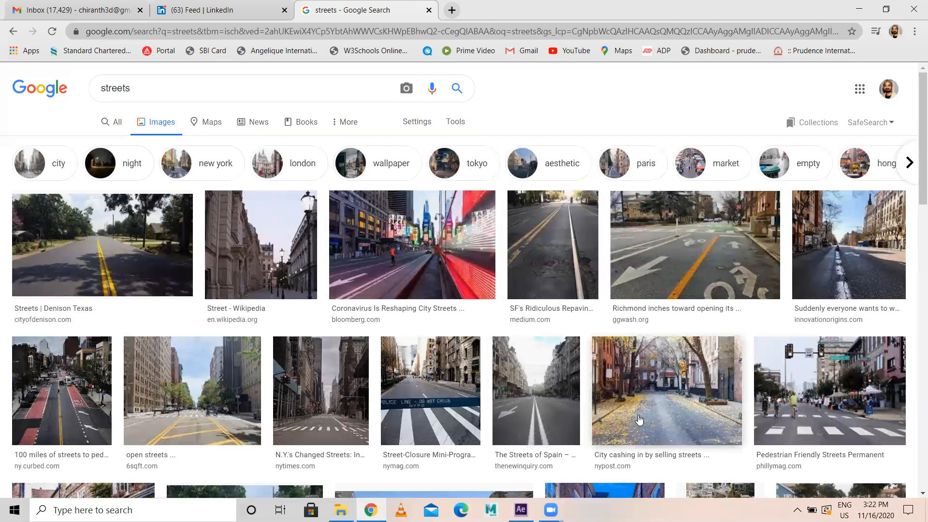
pyautogui.scroll(-2, 725, 406)
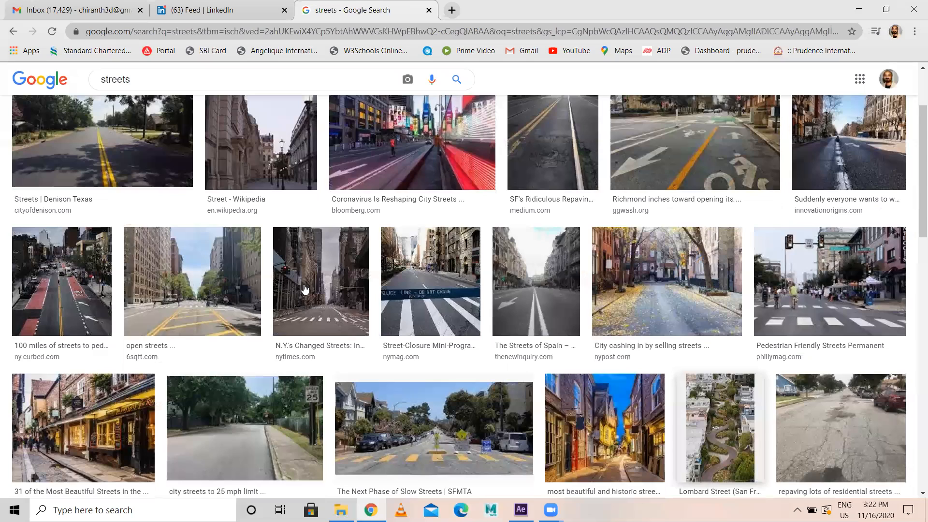
pyautogui.scroll(2, 305, 289)
pyautogui.scroll(1, 43, 110)
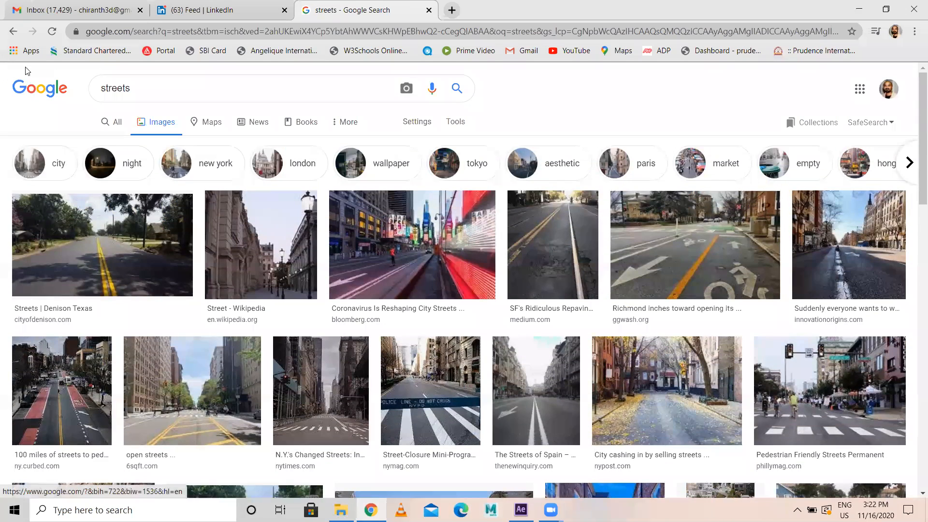
# Step: Return to the shops image results, preview the Kingfisher liquor shop picture and close the preview
pyautogui.click(13, 33)
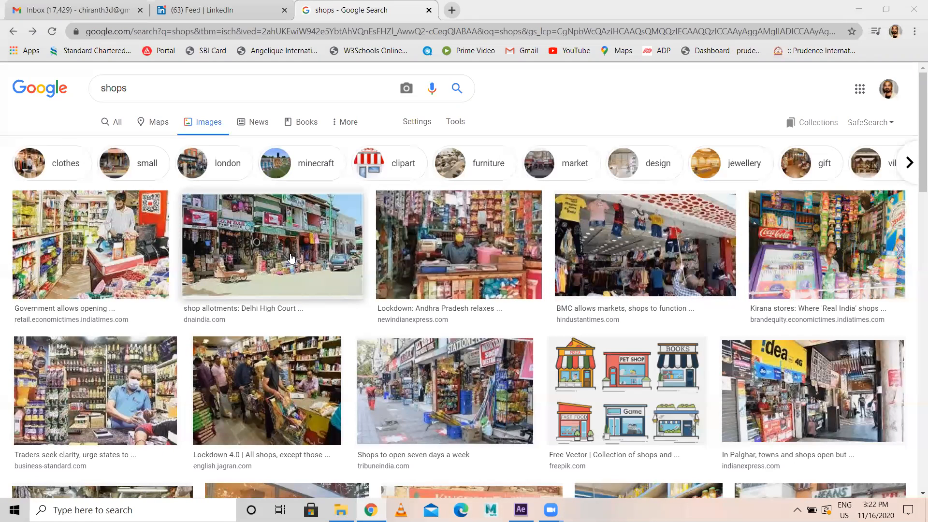
pyautogui.scroll(-6, 360, 281)
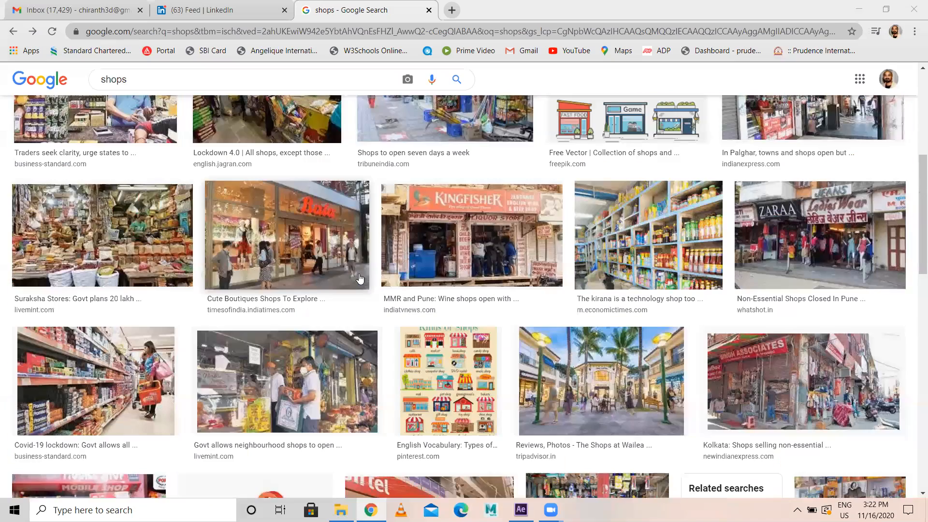
pyautogui.click(514, 255)
pyautogui.scroll(-6, 777, 257)
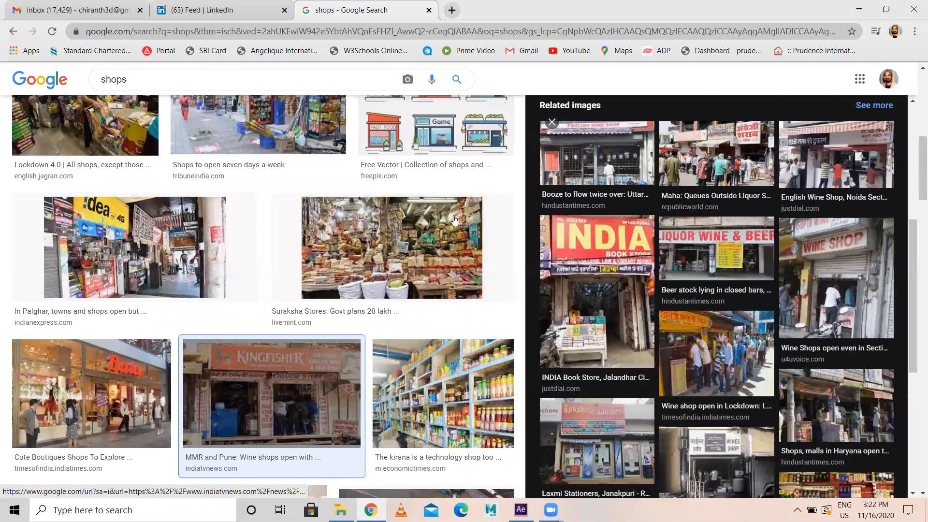
pyautogui.click(551, 123)
# Step: Browse further through the shop pictures and open the Bangkok Post picture of the supermarket drinks shelves
pyautogui.scroll(-5, 460, 250)
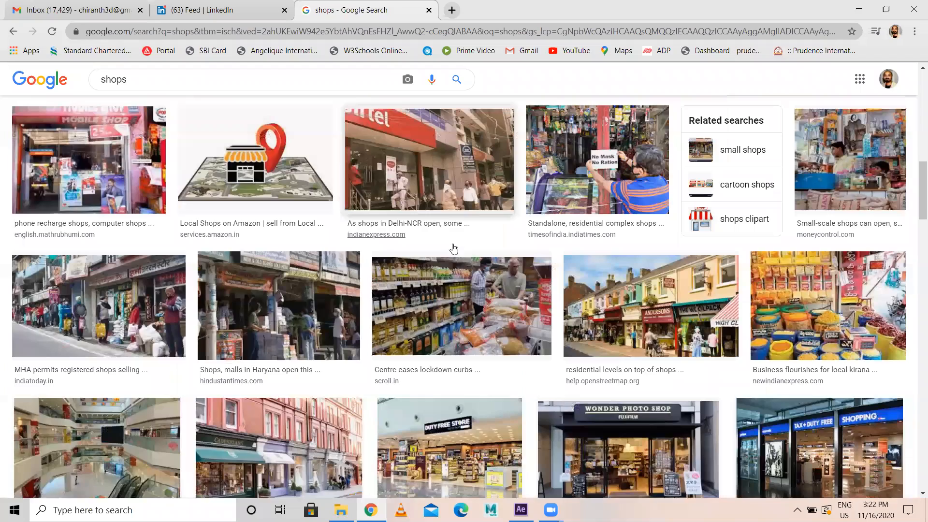
pyautogui.scroll(-12, 416, 236)
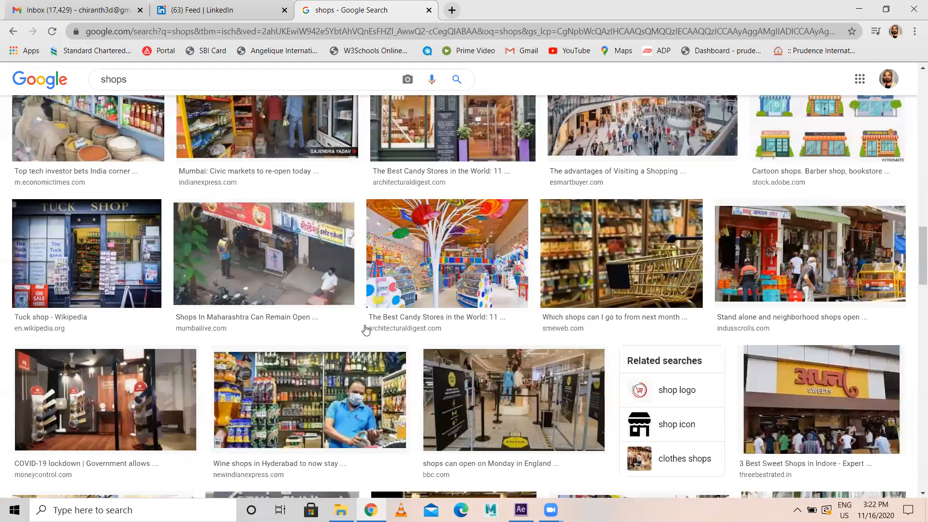
pyautogui.scroll(-5, 366, 330)
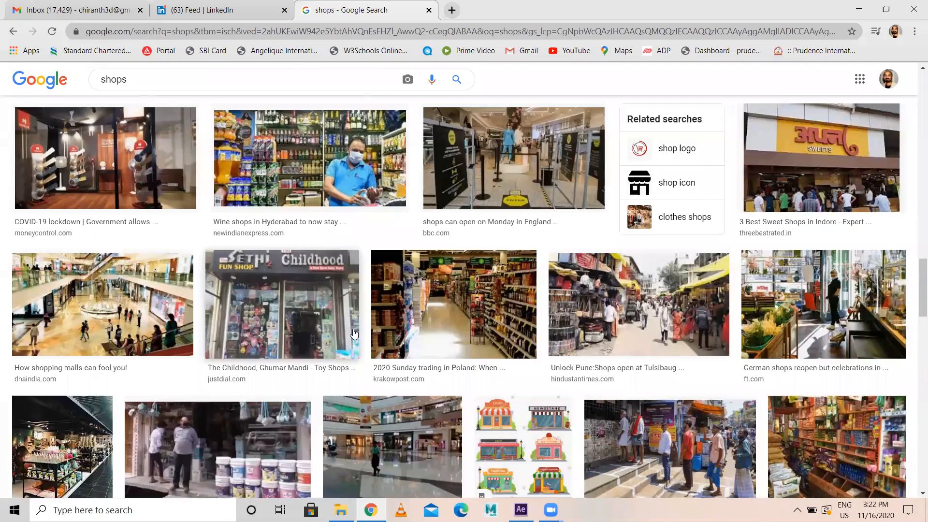
pyautogui.scroll(-5, 435, 303)
pyautogui.scroll(-5, 556, 328)
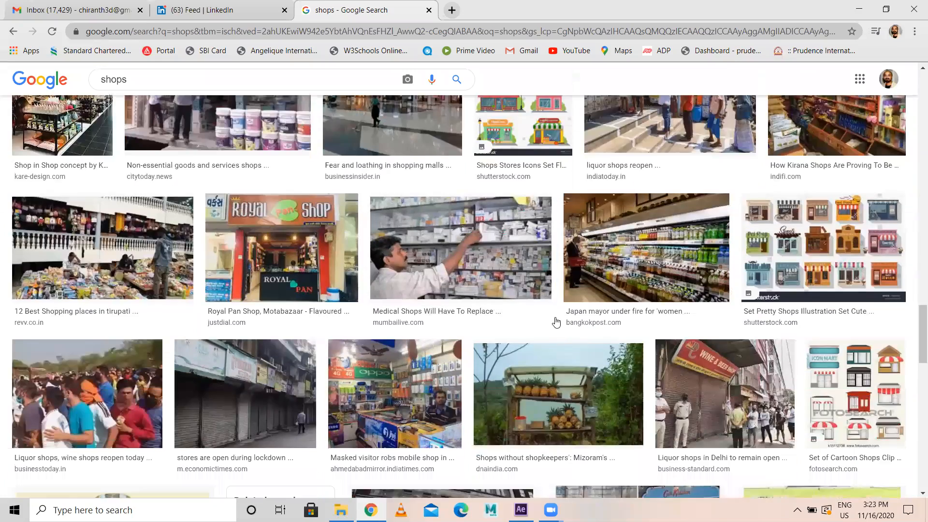
pyautogui.scroll(3, 556, 309)
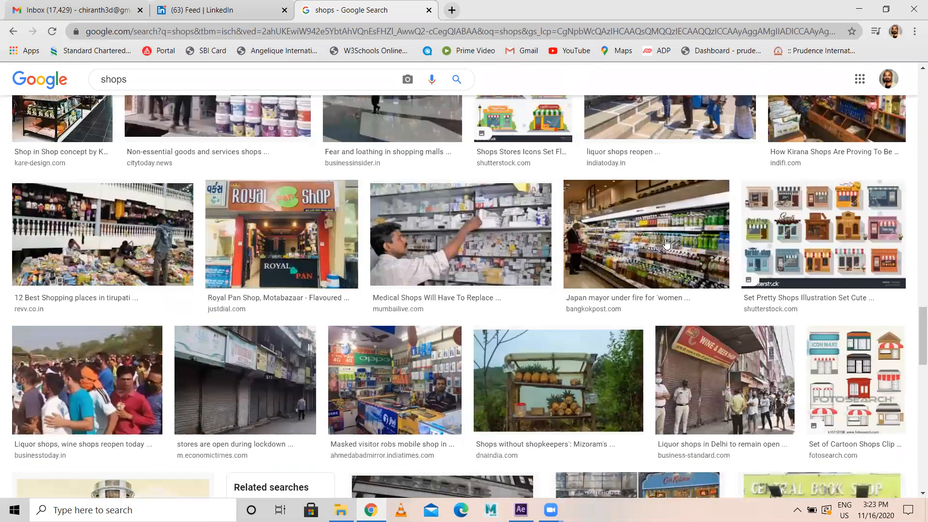
pyautogui.click(666, 243)
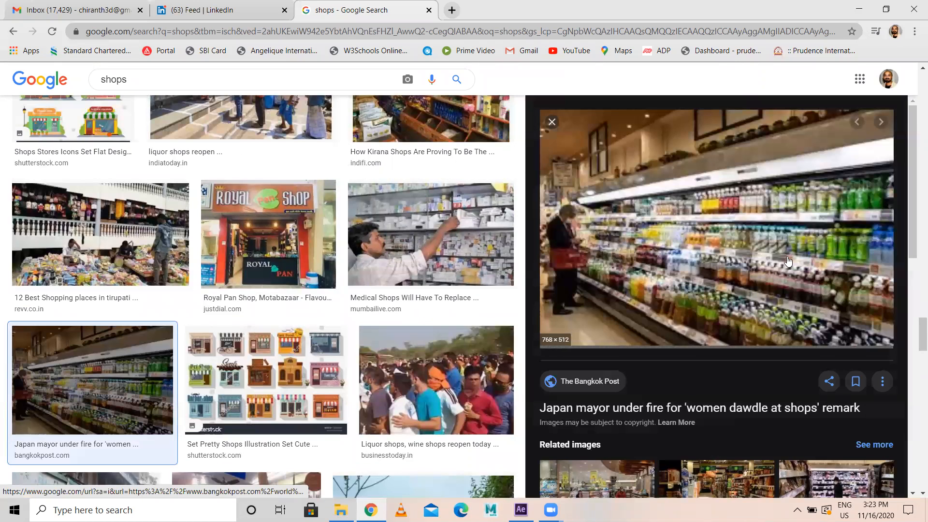
# Step: Save the drinks shelf picture as c1_3612670.jpg in D:, RSTP, Class work, New Batch_Sem_03, Aftereffects
pyautogui.rightClick(683, 216)
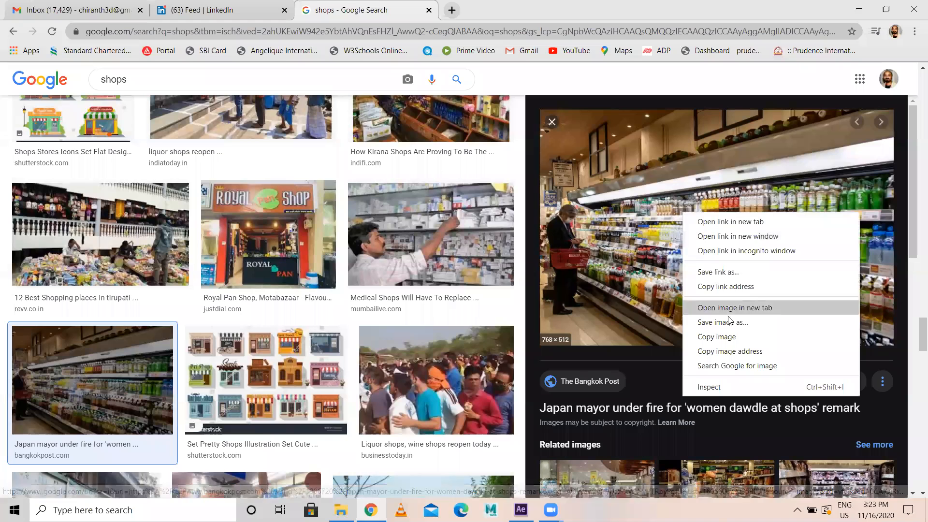
pyautogui.click(722, 321)
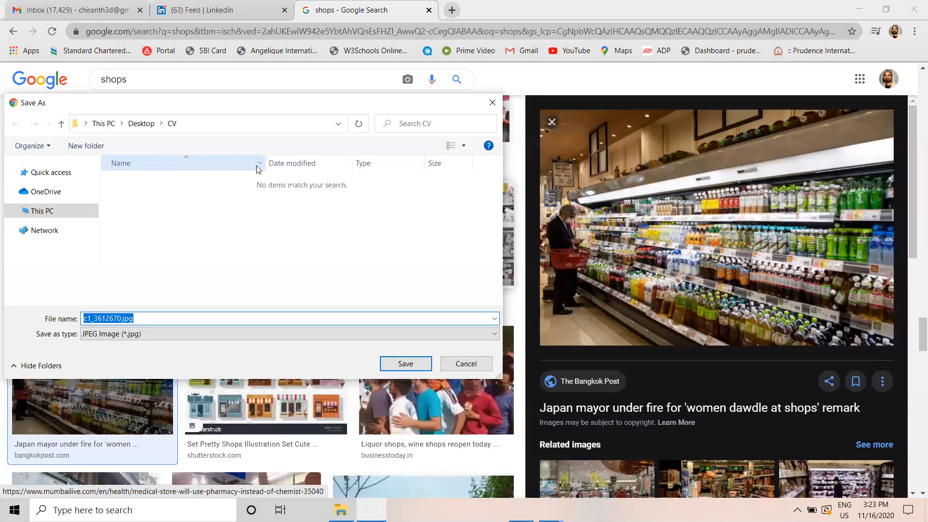
pyautogui.click(141, 123)
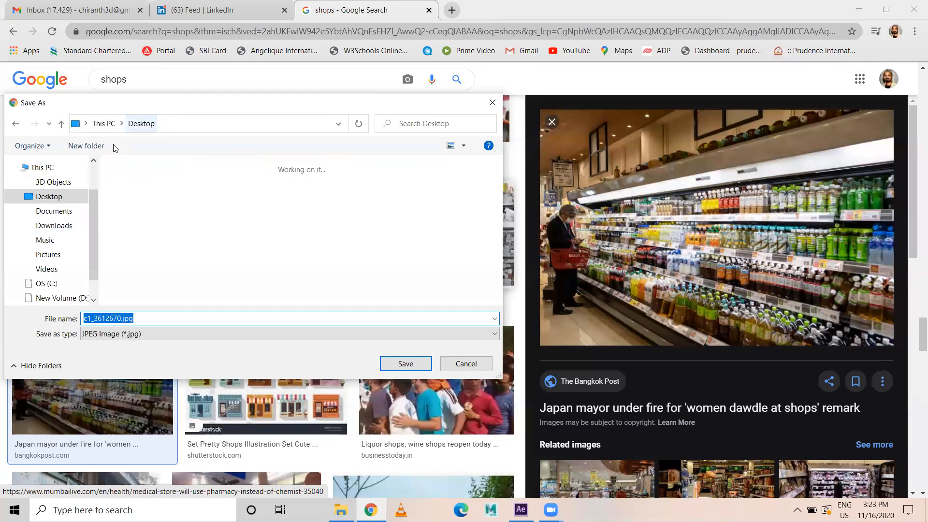
pyautogui.scroll(-1, 53, 232)
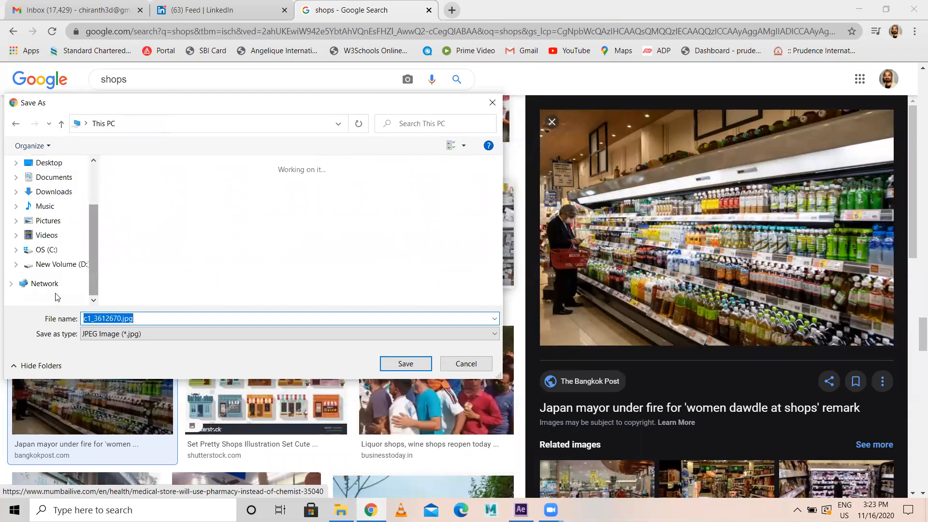
pyautogui.click(56, 264)
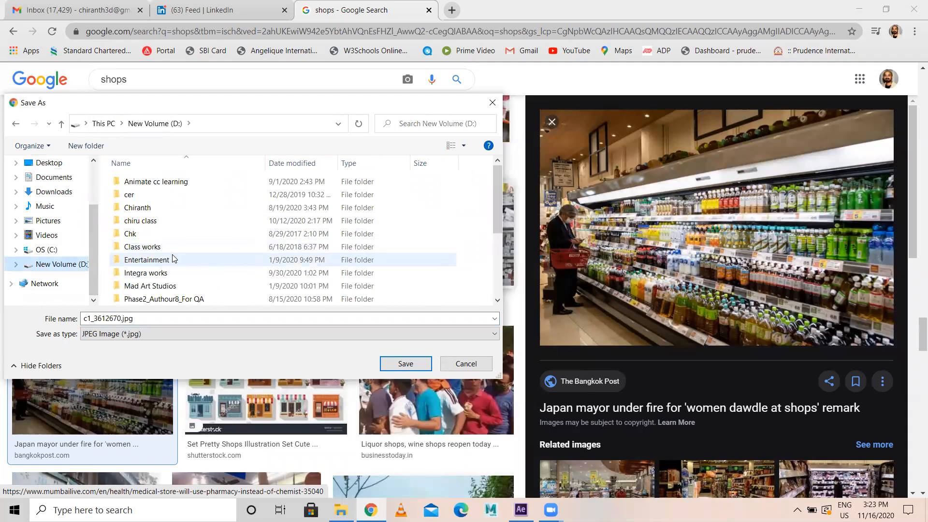
pyautogui.scroll(-2, 155, 261)
pyautogui.doubleClick(149, 264)
pyautogui.doubleClick(147, 225)
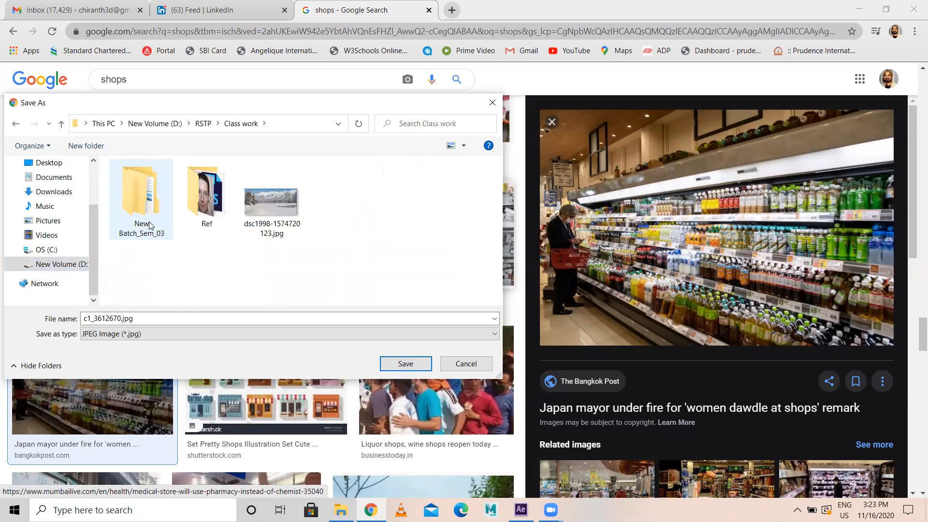
pyautogui.doubleClick(150, 225)
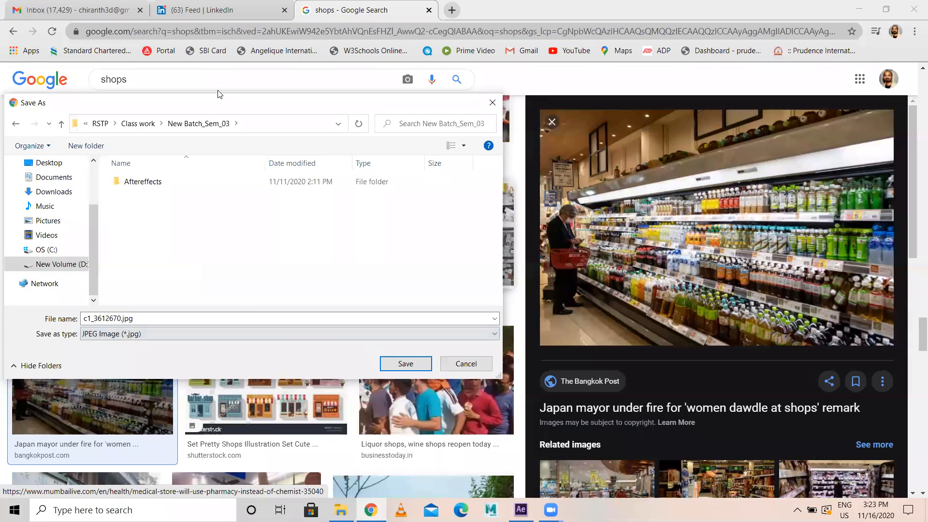
pyautogui.doubleClick(145, 182)
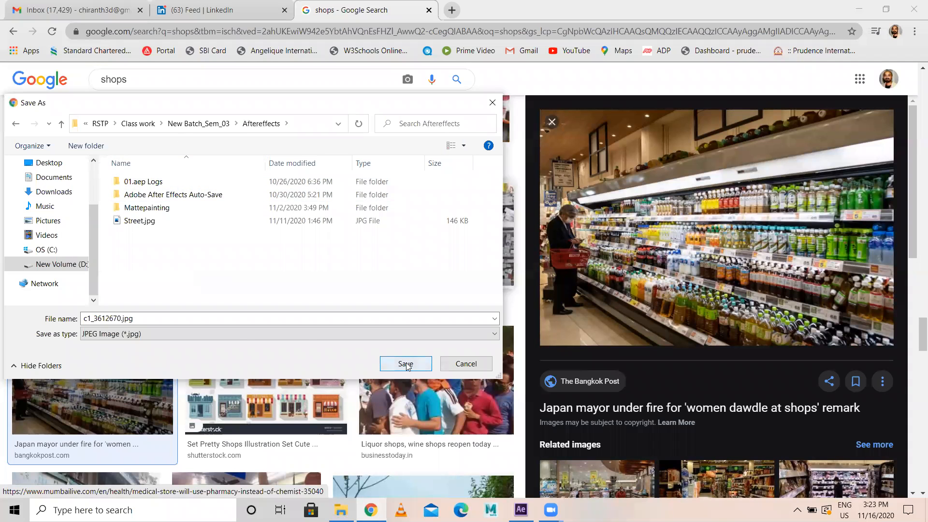
pyautogui.click(406, 364)
# Step: Switch to File Explorer and open the Aftereffects folder inside Class work, New Batch_Sem_03
pyautogui.click(340, 510)
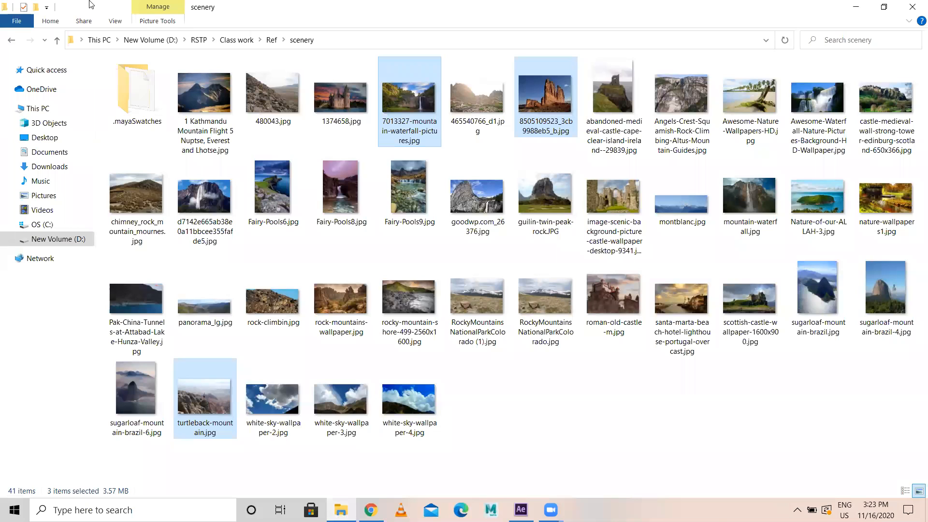
pyautogui.click(236, 39)
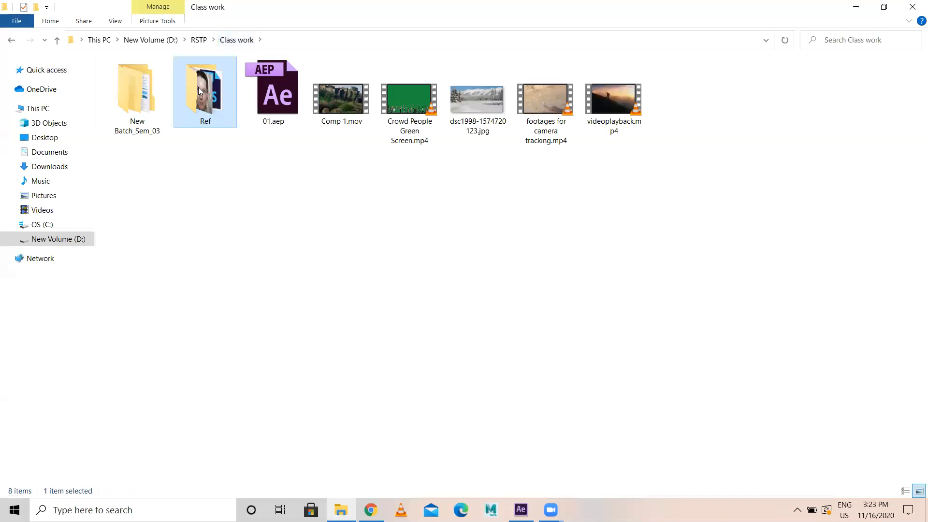
pyautogui.click(151, 104)
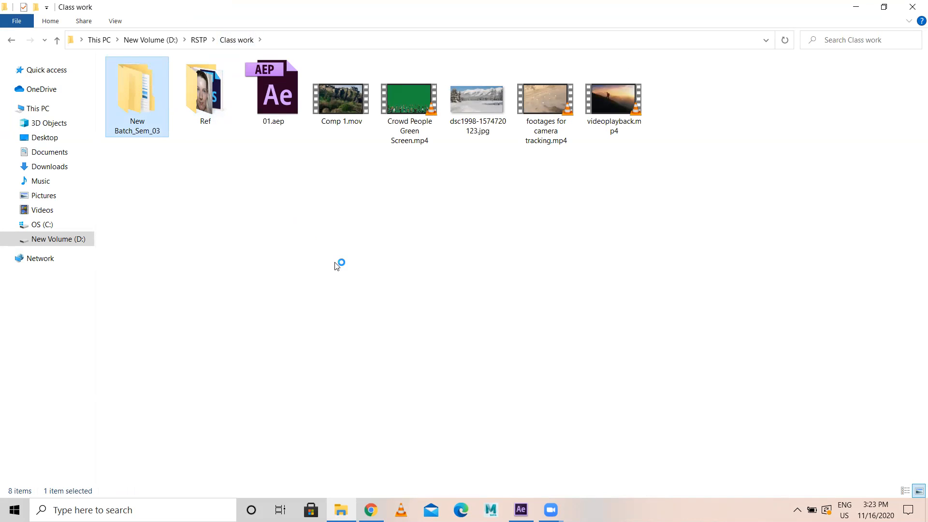
pyautogui.moveTo(249, 209); pyautogui.dragTo(371, 284)
pyautogui.click(167, 82)
pyautogui.doubleClick(167, 82)
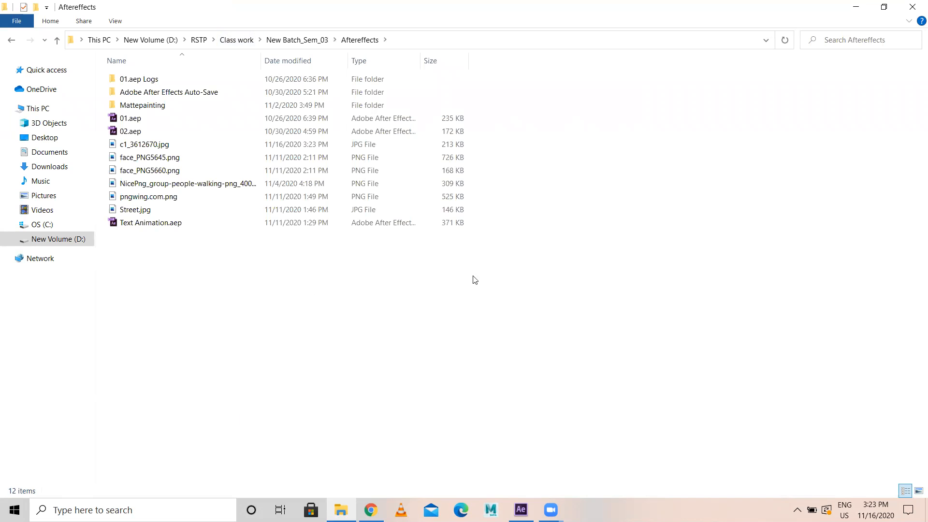
# Step: Import c1_3612670.jpg from the Aftereffects folder into the After Effects project
pyautogui.moveTo(155, 144); pyautogui.dragTo(187, 53)
pyautogui.click(189, 52)
pyautogui.click(202, 68)
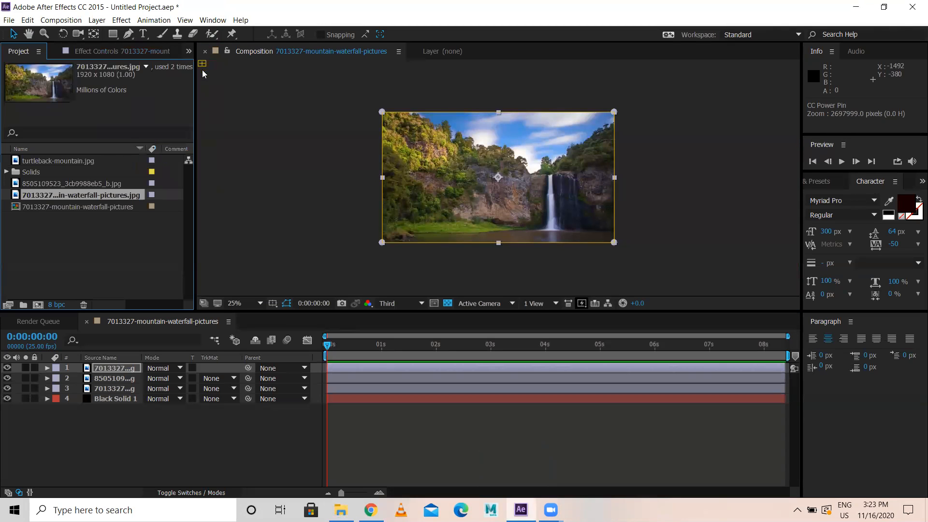
pyautogui.click(341, 511)
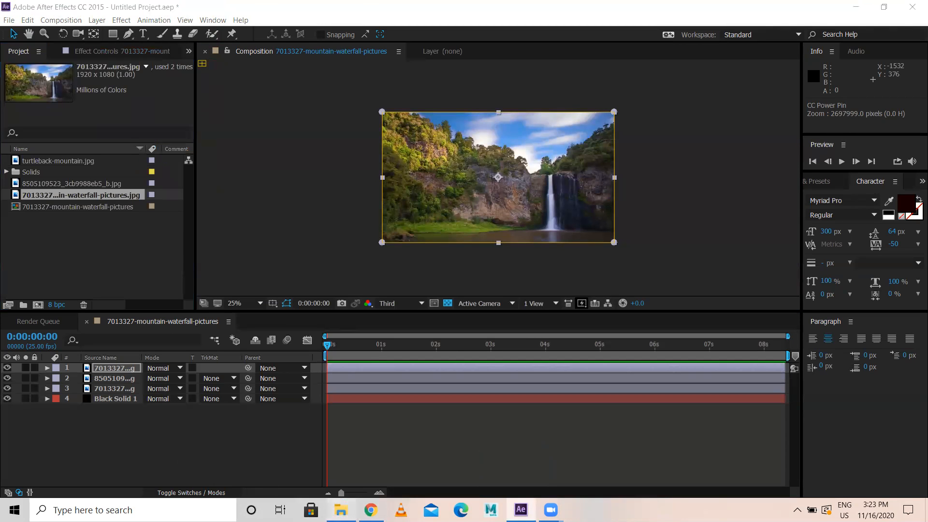
pyautogui.moveTo(154, 144); pyautogui.dragTo(87, 244)
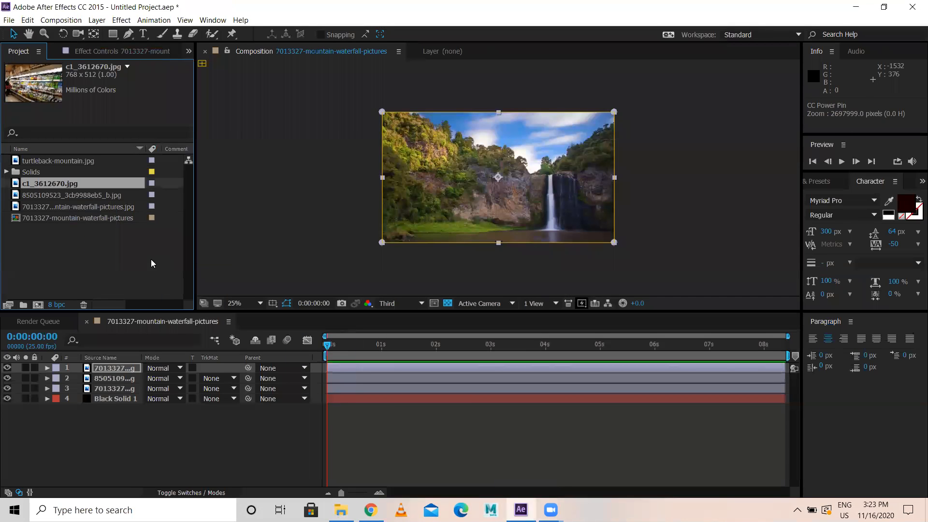
# Step: Add c1_3612670.jpg as the top layer of the waterfall composition and hide the three picture layers beneath it
pyautogui.moveTo(66, 188); pyautogui.dragTo(116, 373)
pyautogui.click(115, 370)
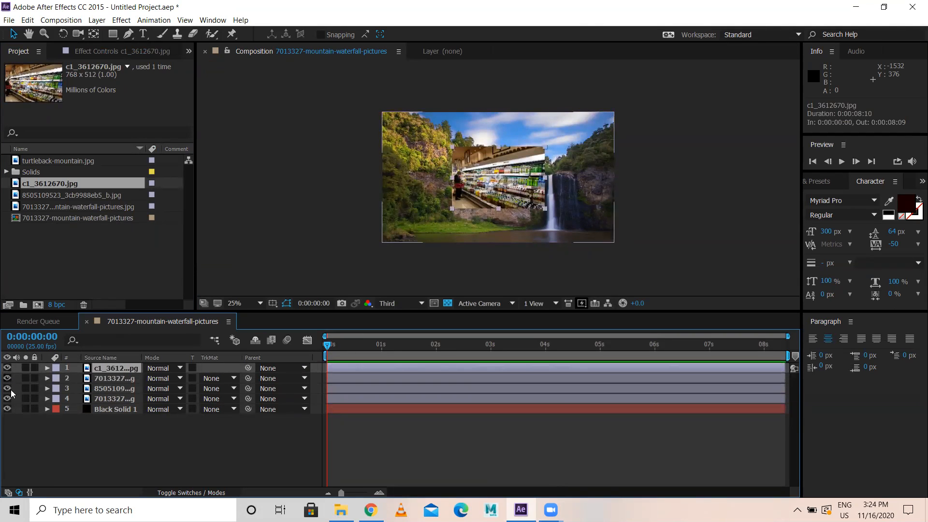
pyautogui.moveTo(7, 398); pyautogui.dragTo(8, 378)
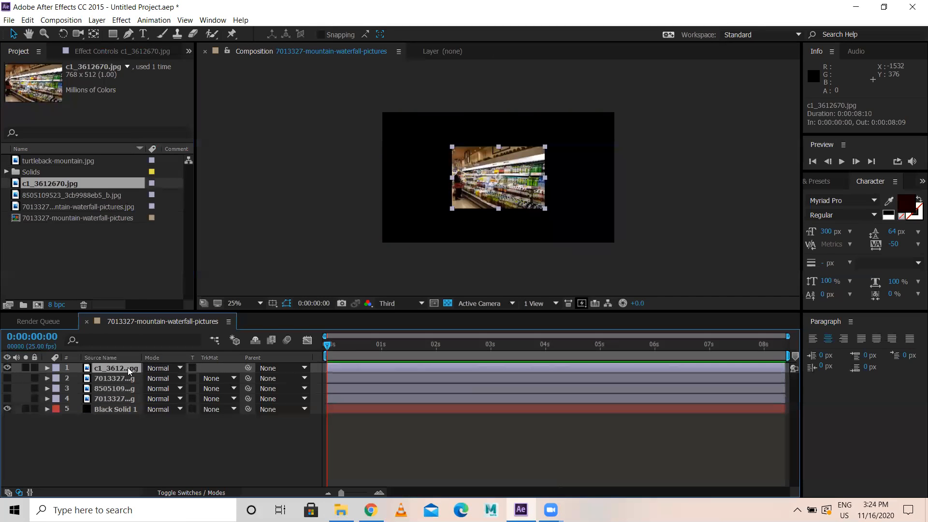
# Step: Set the composition preview resolution to Full and scale the c1_3612670.jpg layer to 213%
pyautogui.scroll(4, 523, 164)
pyautogui.scroll(-2, 522, 165)
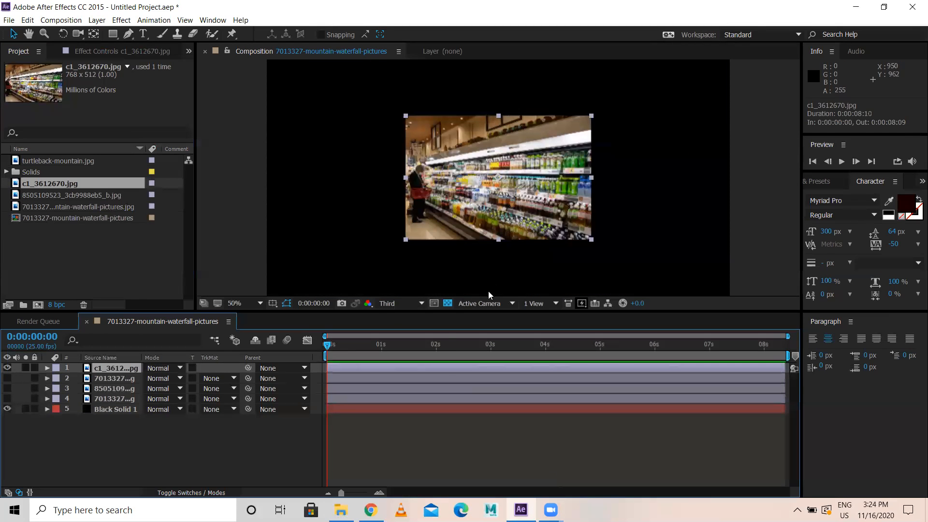
pyautogui.click(383, 307)
pyautogui.click(409, 329)
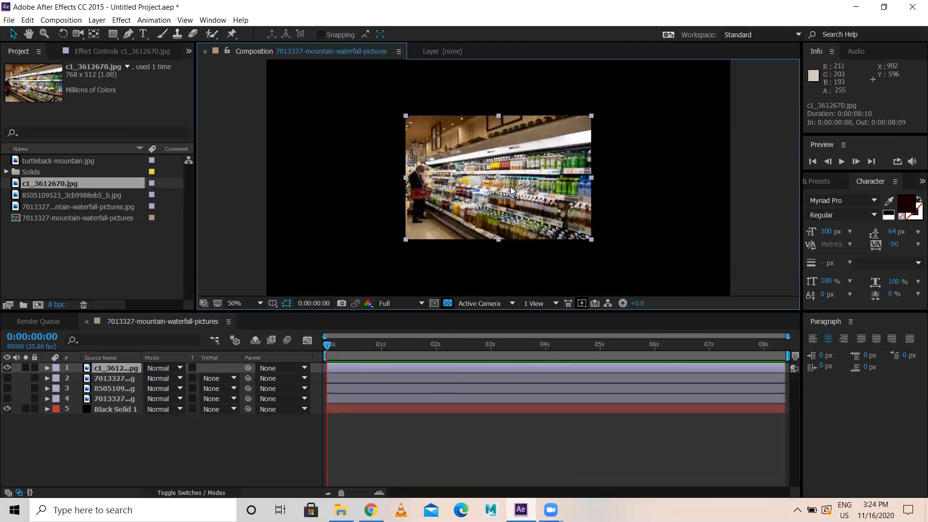
pyautogui.press('s')
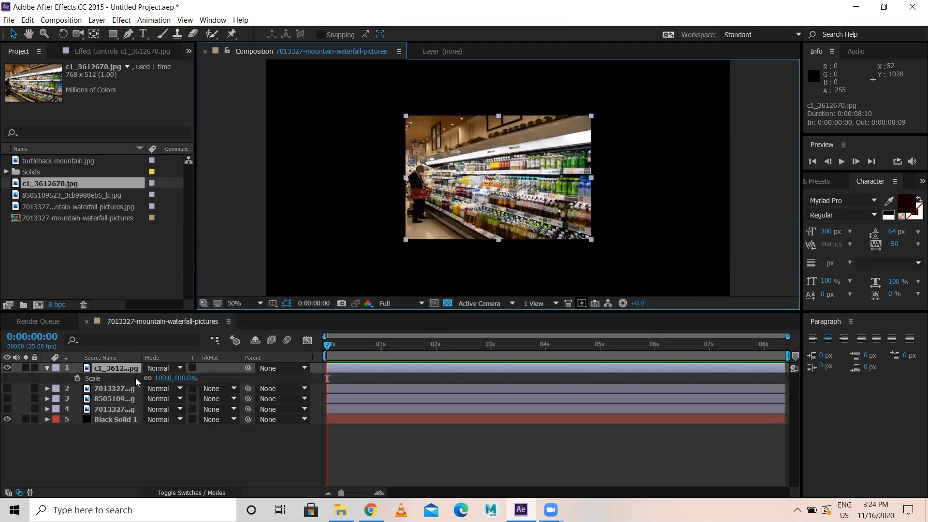
pyautogui.moveTo(163, 380); pyautogui.dragTo(219, 379)
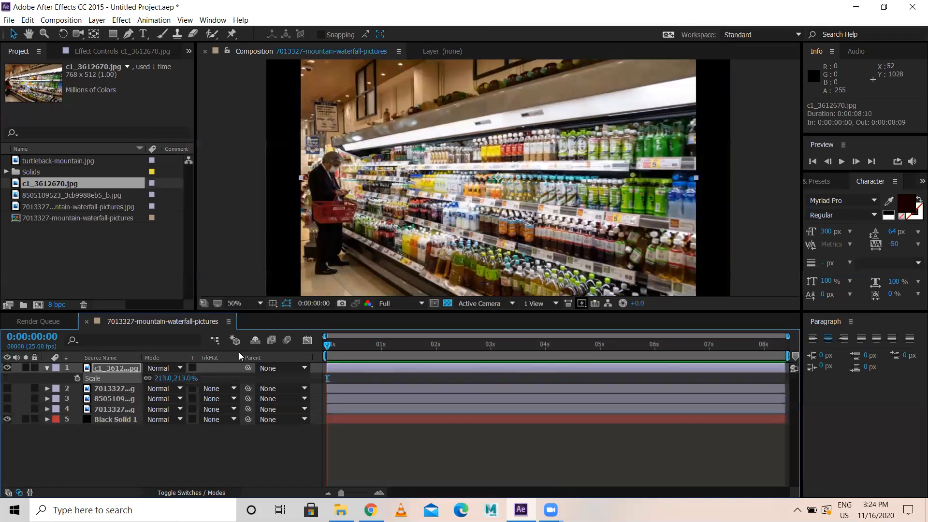
pyautogui.scroll(-2, 444, 182)
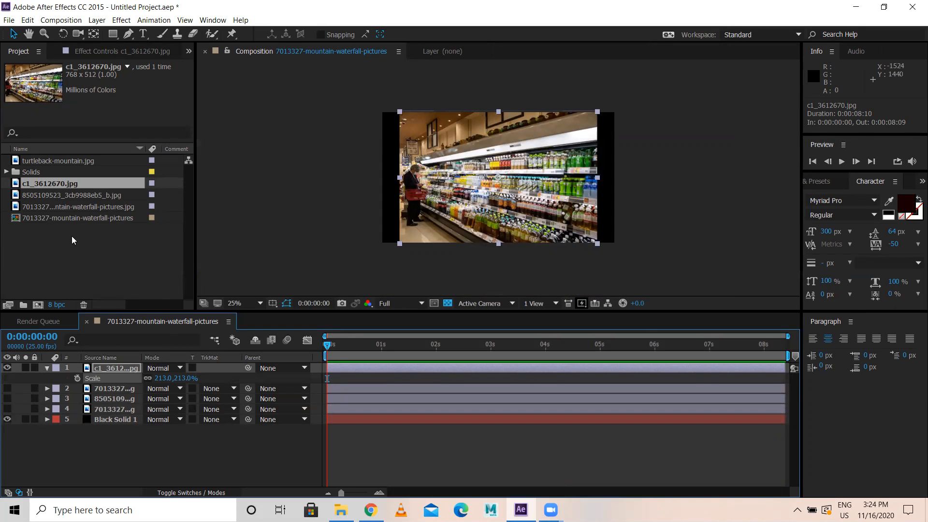
# Step: Apply the CC Power Pin distort effect to the c1_3612670.jpg layer
pyautogui.rightClick(110, 371)
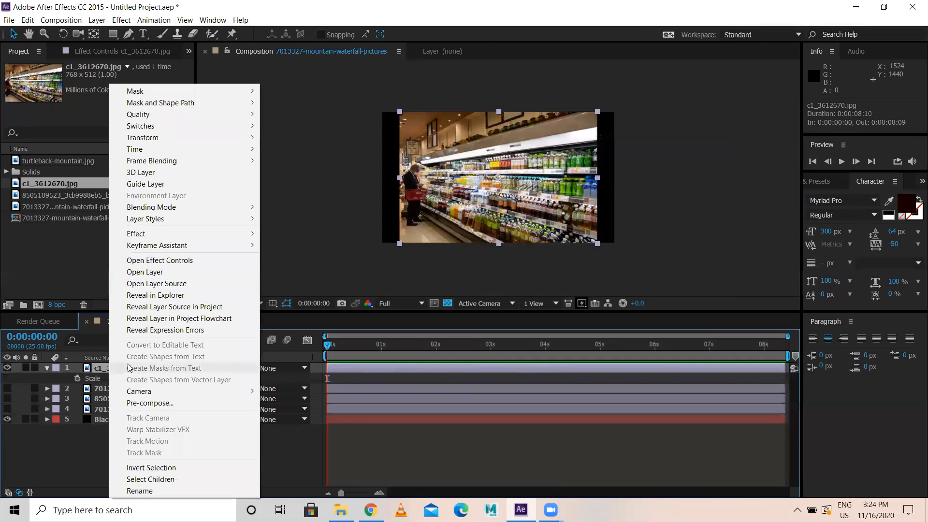
pyautogui.moveTo(177, 235)
pyautogui.moveTo(366, 237)
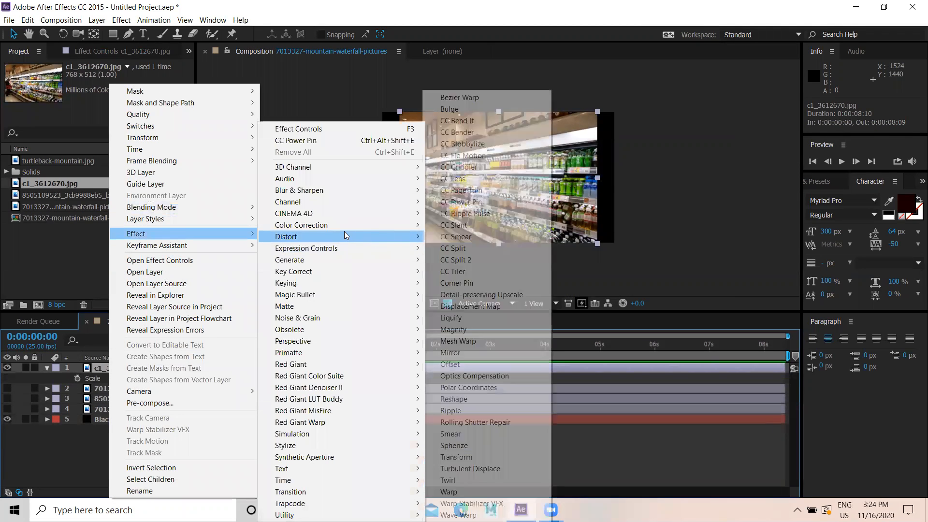
pyautogui.click(490, 207)
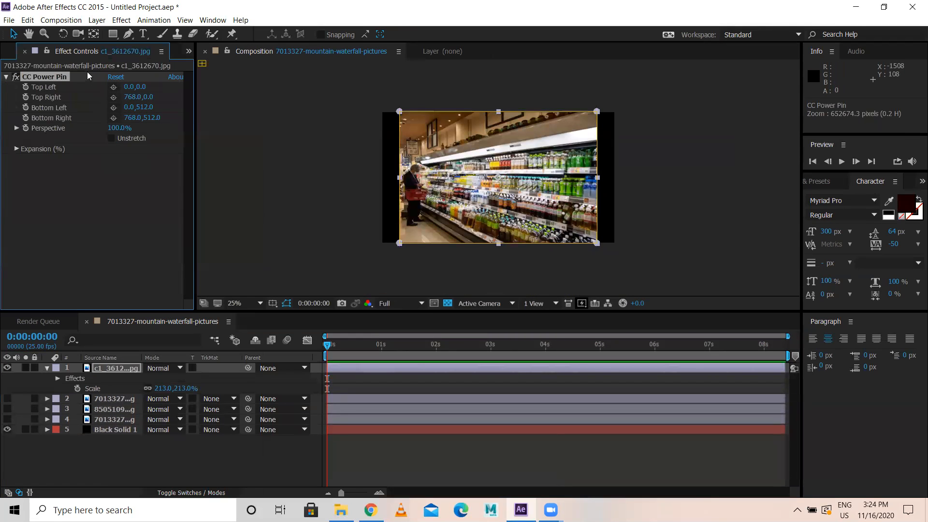
# Step: Spread the Power Pin's left corners to about (-246, -220) and (-231, 679), and narrow the right ones to about (792, 124) and (791, 375)
pyautogui.moveTo(399, 112); pyautogui.dragTo(375, 68)
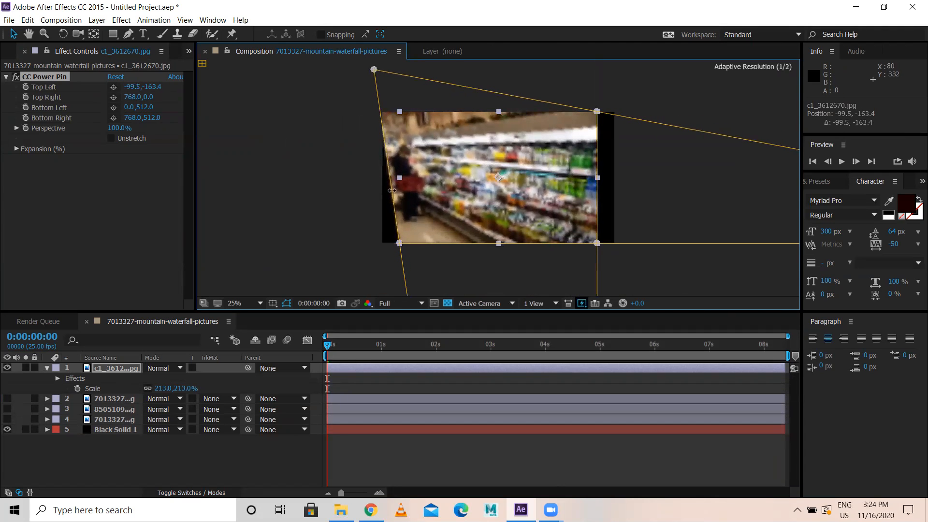
pyautogui.press(',')
pyautogui.press(',')
pyautogui.press(',')
pyautogui.press(',')
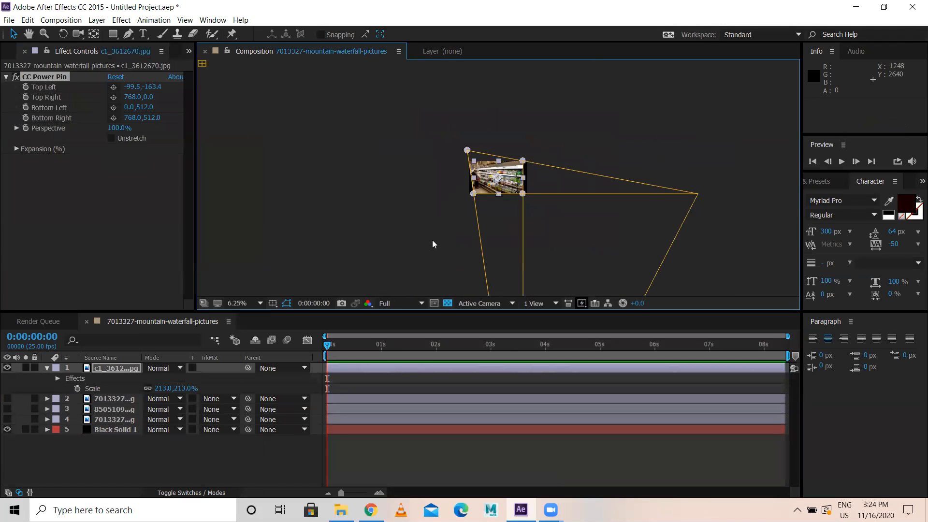
pyautogui.press('.')
pyautogui.press('.')
pyautogui.moveTo(401, 242); pyautogui.dragTo(341, 290)
pyautogui.moveTo(373, 69); pyautogui.dragTo(344, 57)
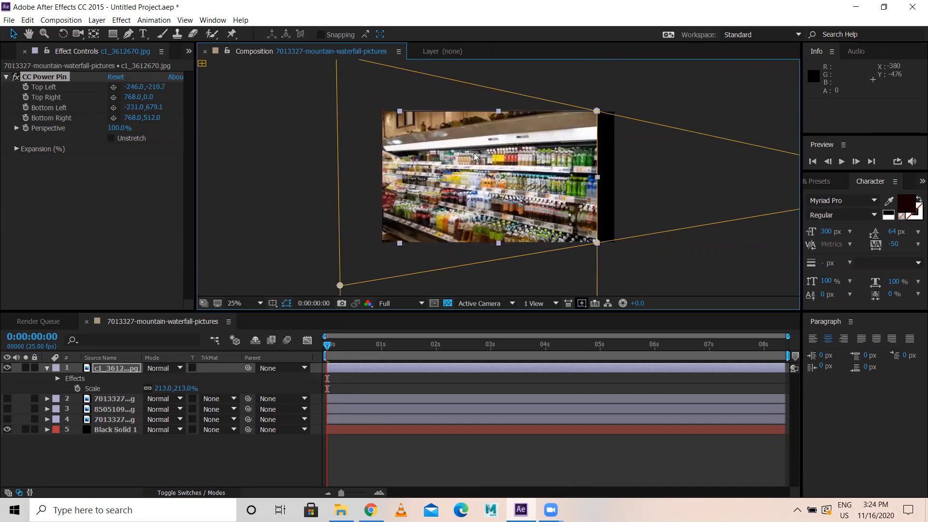
pyautogui.moveTo(598, 243); pyautogui.dragTo(602, 207)
pyautogui.moveTo(597, 111); pyautogui.dragTo(603, 143)
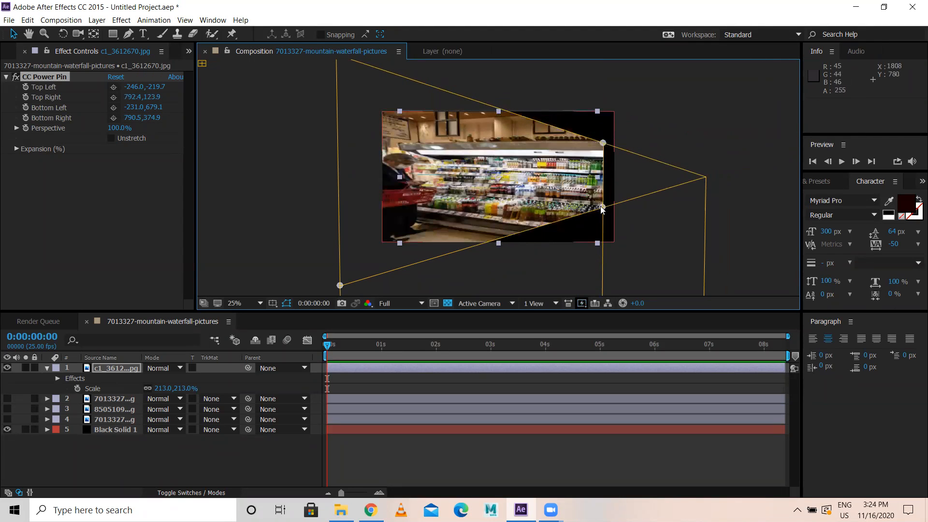
# Step: Raise the Power Pin's bottom-right corner and shift the whole pin rightward, placing its right corners at about (834, 132) and (839, 336)
pyautogui.moveTo(603, 207); pyautogui.dragTo(604, 196)
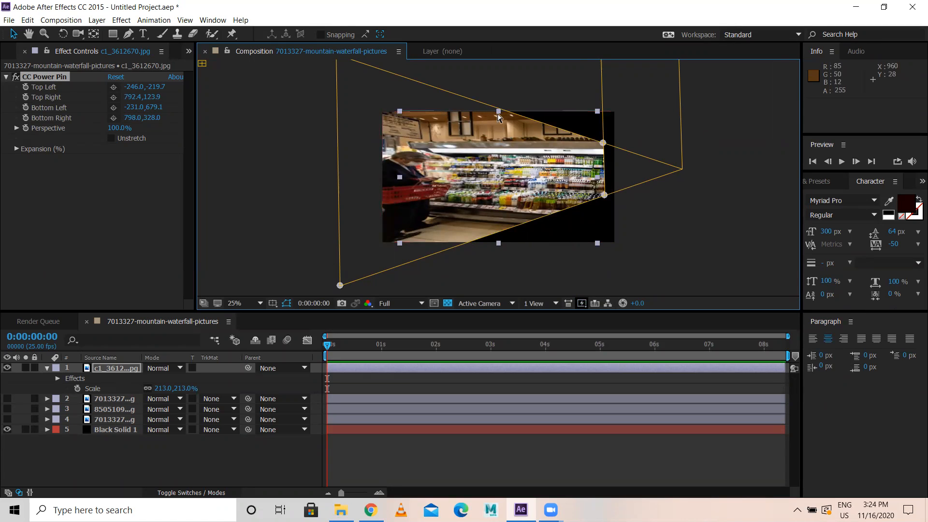
pyautogui.moveTo(500, 121)
pyautogui.mouseDown()
pyautogui.moveTo(469, 120)
pyautogui.moveTo(509, 119)
pyautogui.mouseUp()
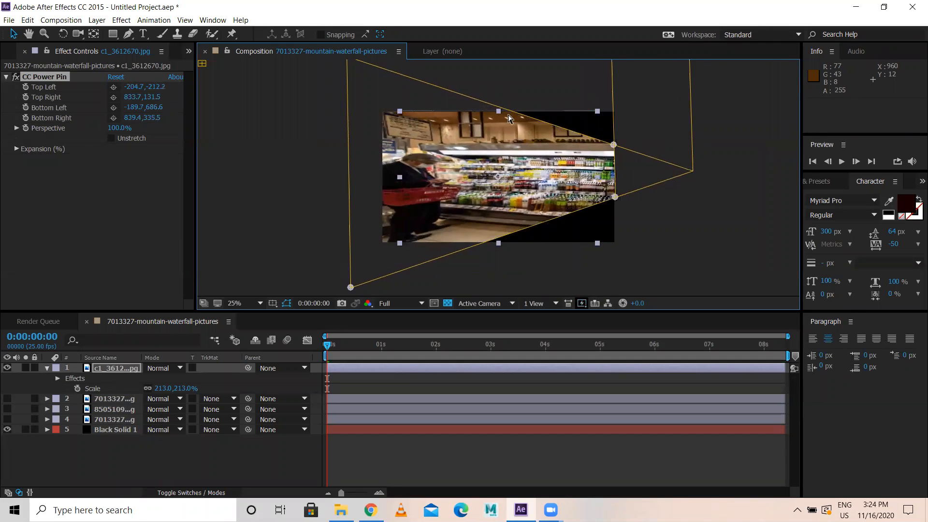
pyautogui.click(725, 238)
# Step: Examine the distorted supermarket picture up close and as a whole to judge its changed perspective
pyautogui.scroll(2, 439, 137)
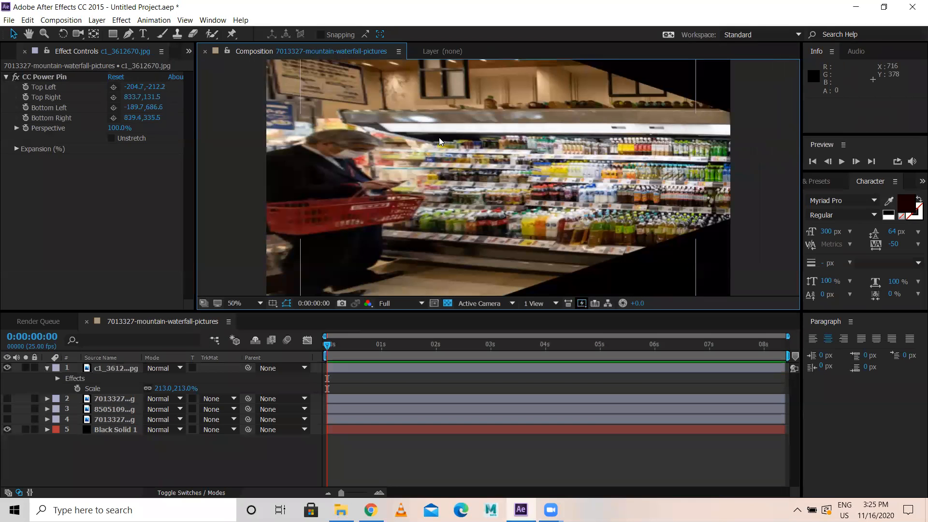
pyautogui.scroll(2, 603, 169)
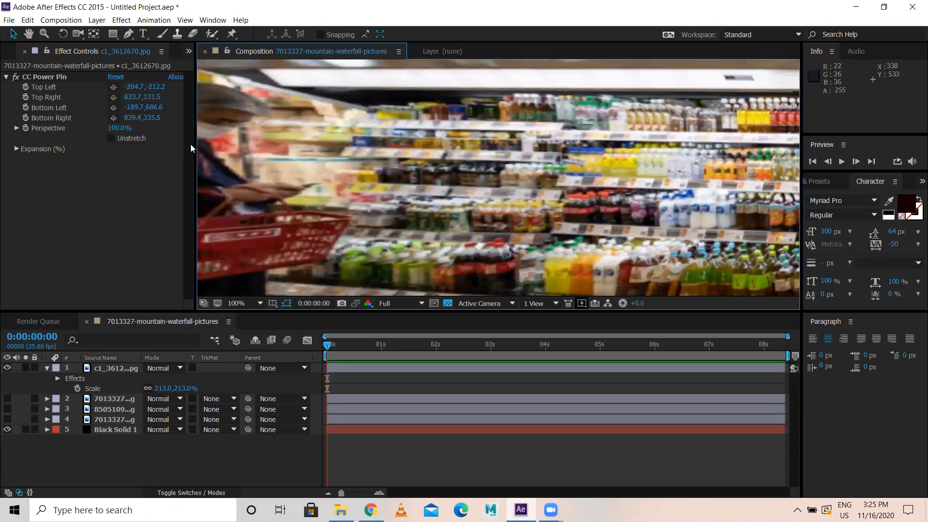
pyautogui.scroll(-2, 236, 162)
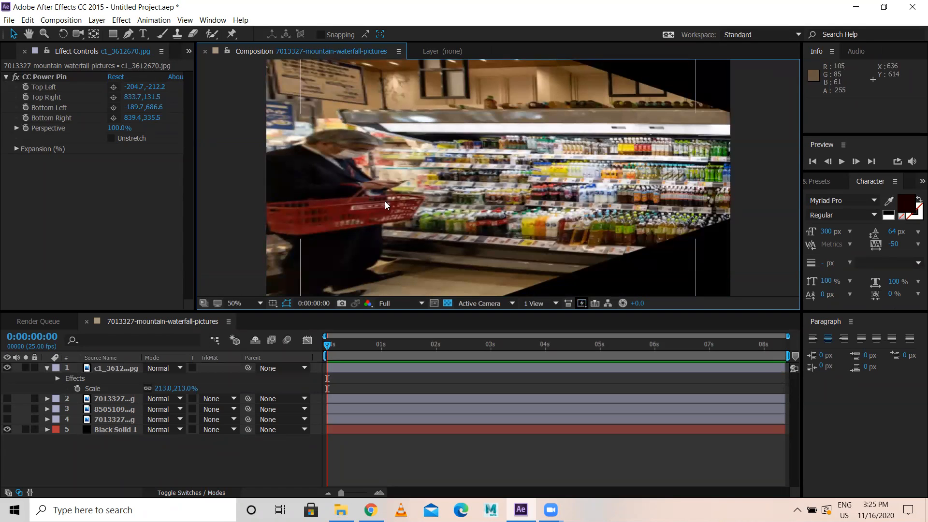
pyautogui.scroll(-3, 569, 197)
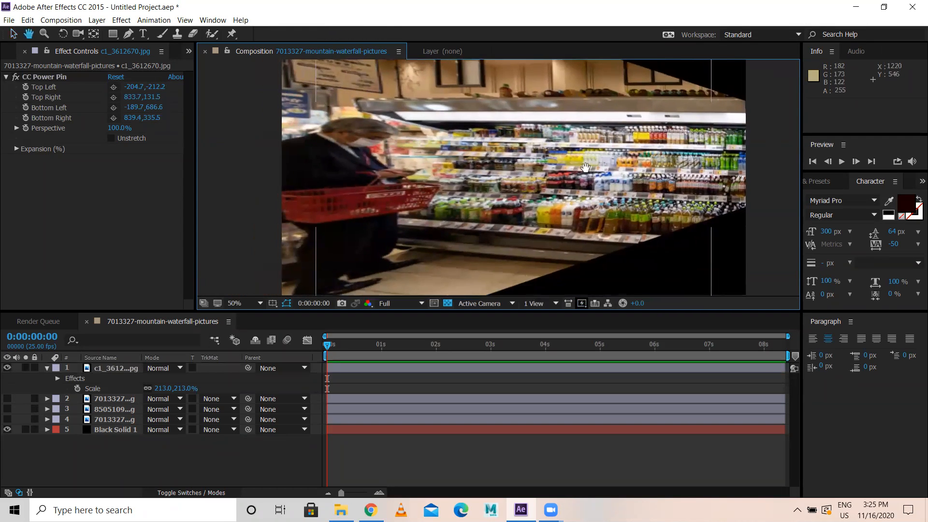
pyautogui.scroll(1, 536, 182)
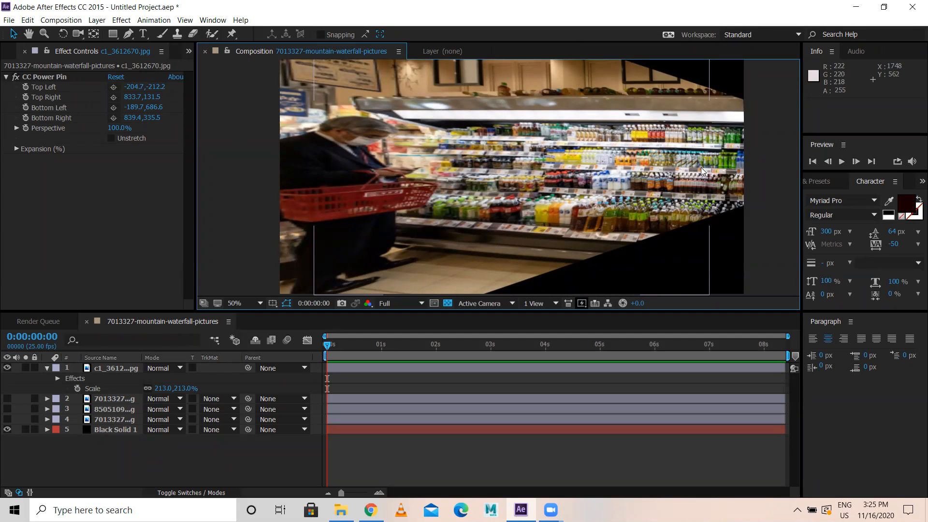
pyautogui.scroll(4, 644, 191)
pyautogui.scroll(-1, 645, 192)
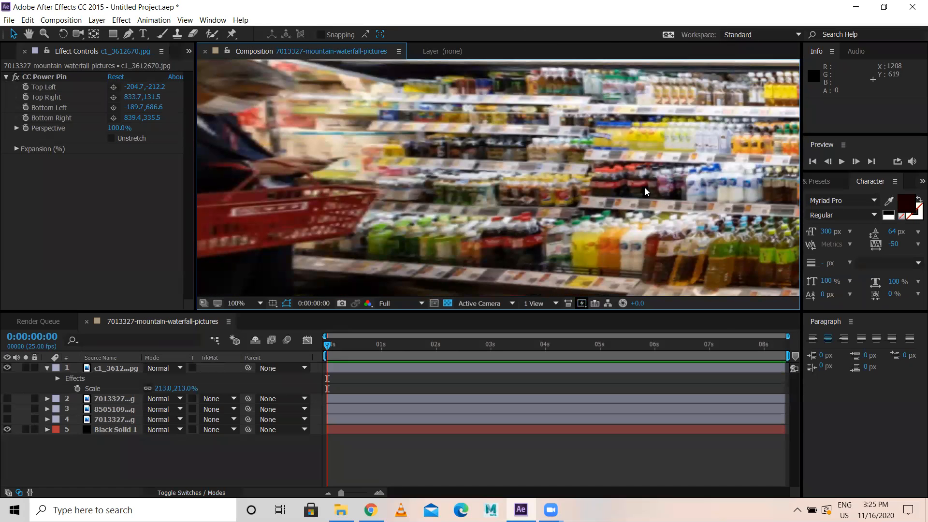
pyautogui.scroll(-1, 605, 197)
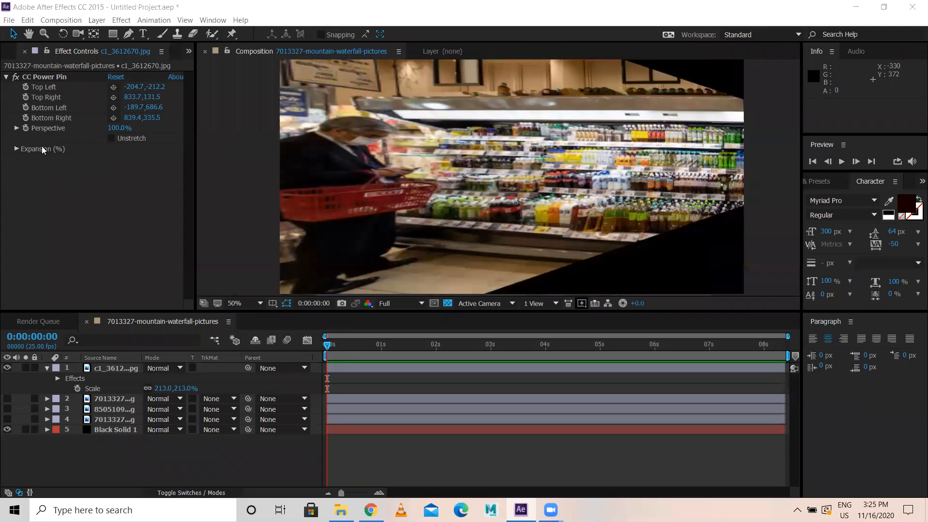
# Step: Lower the Power Pin's Perspective to 44% and readjust it to 58%
pyautogui.click(152, 127)
pyautogui.moveTo(159, 126)
pyautogui.mouseDown()
pyautogui.moveTo(119, 121)
pyautogui.moveTo(170, 127)
pyautogui.moveTo(143, 127)
pyautogui.mouseUp()
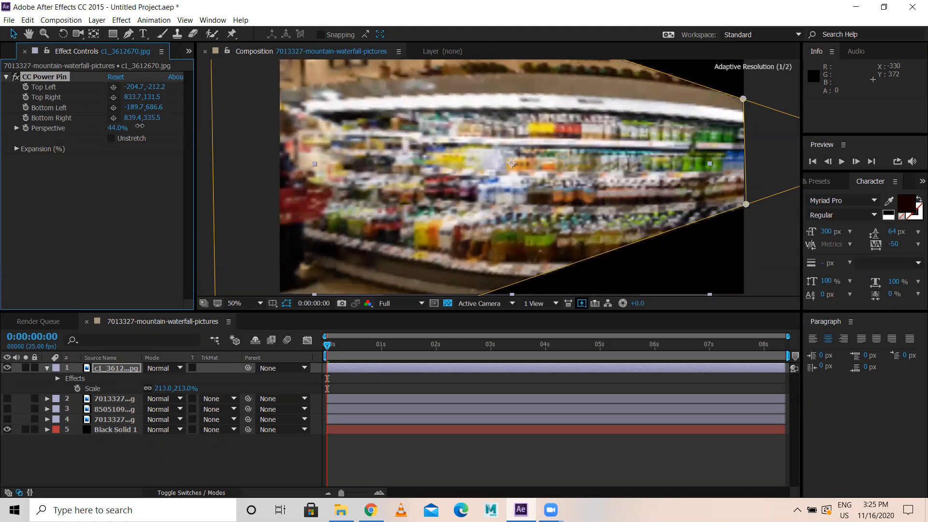
pyautogui.press(',')
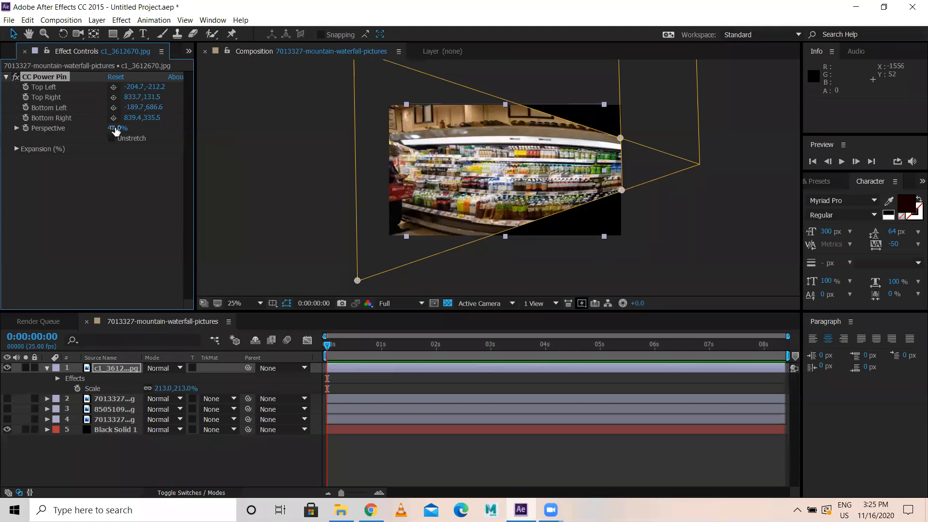
pyautogui.moveTo(116, 127); pyautogui.dragTo(151, 120)
# Step: Try different heights for the Power Pin's right corners and settle them at about (849, 135) and (854, 352)
pyautogui.moveTo(625, 139); pyautogui.dragTo(622, 107)
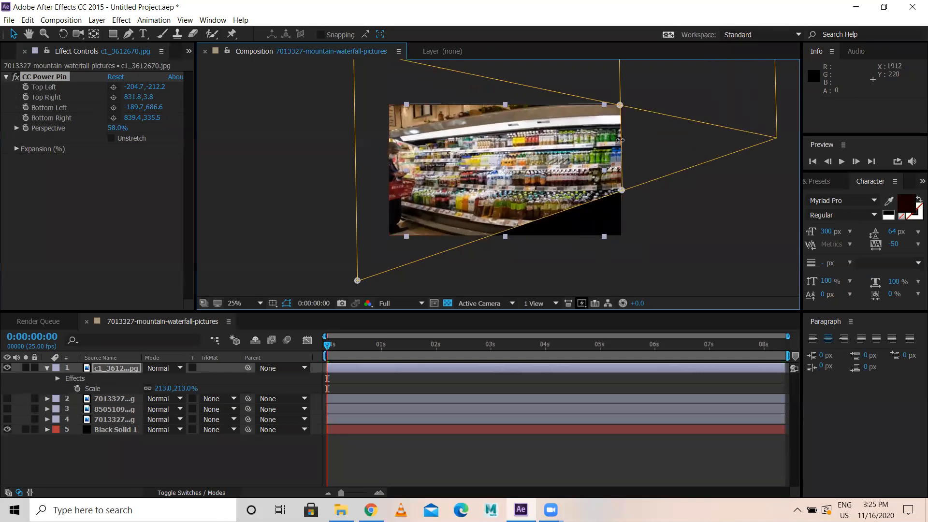
pyautogui.moveTo(622, 190); pyautogui.dragTo(620, 142)
pyautogui.moveTo(620, 105); pyautogui.dragTo(624, 138)
pyautogui.moveTo(619, 171); pyautogui.dragTo(625, 195)
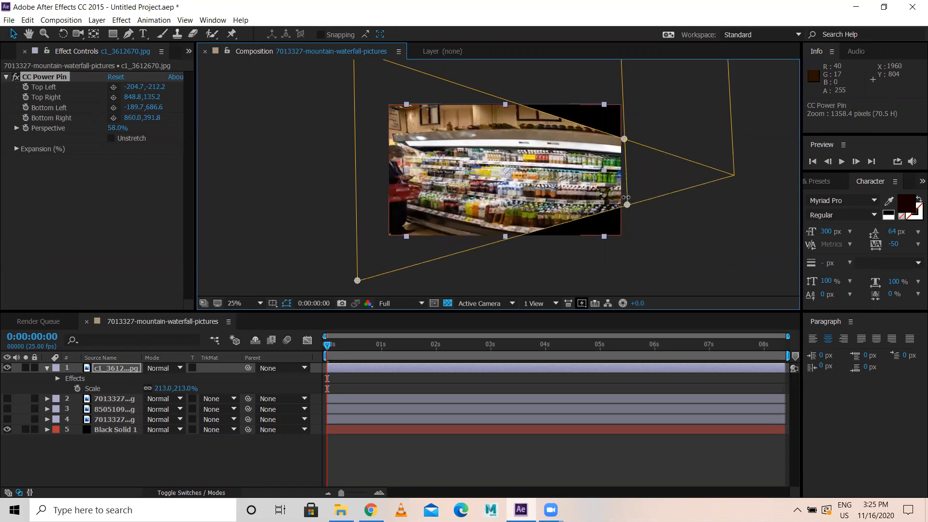
# Step: Toggle the Power Pin's Unstretch option on and off to compare, and set Perspective to 100%
pyautogui.click(111, 138)
pyautogui.click(112, 137)
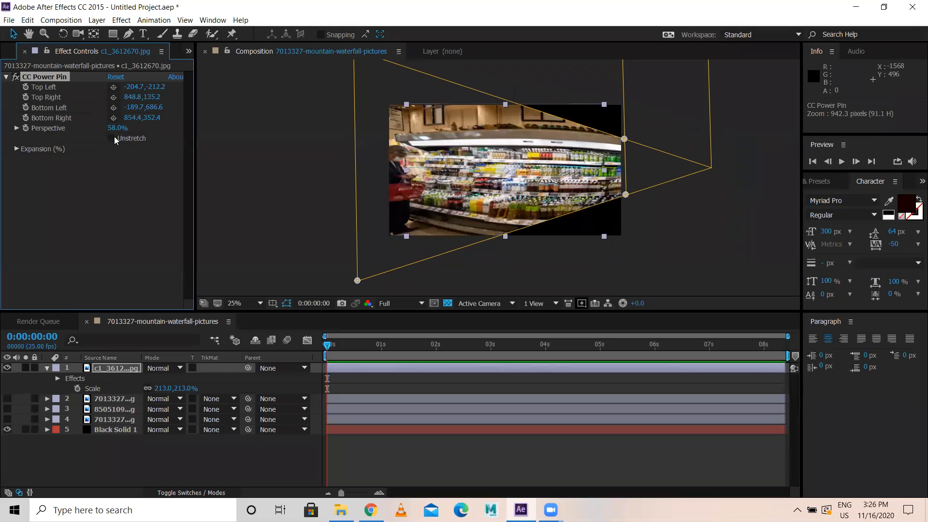
pyautogui.click(114, 137)
pyautogui.click(115, 137)
pyautogui.moveTo(113, 128); pyautogui.dragTo(234, 139)
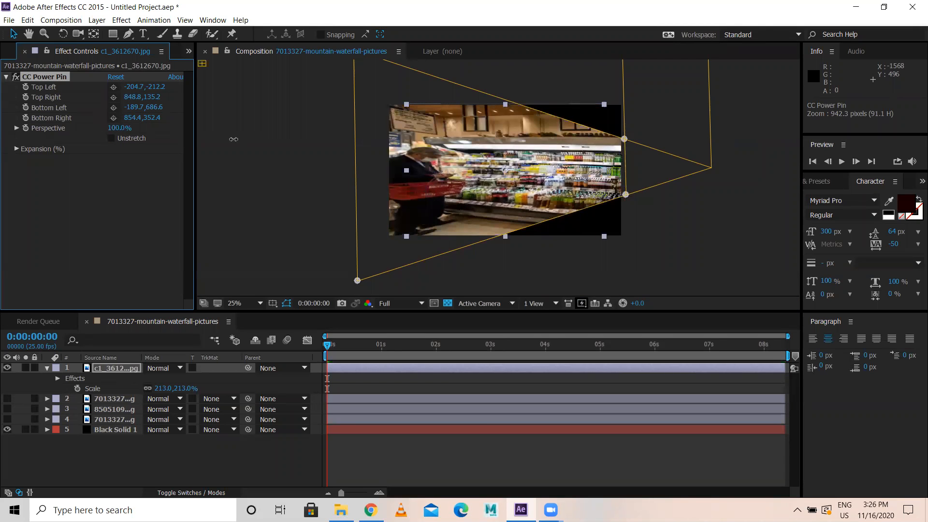
# Step: Compare the supermarket picture with and without CC Power Pin, leaving the effect disabled and its settings collapsed
pyautogui.click(16, 77)
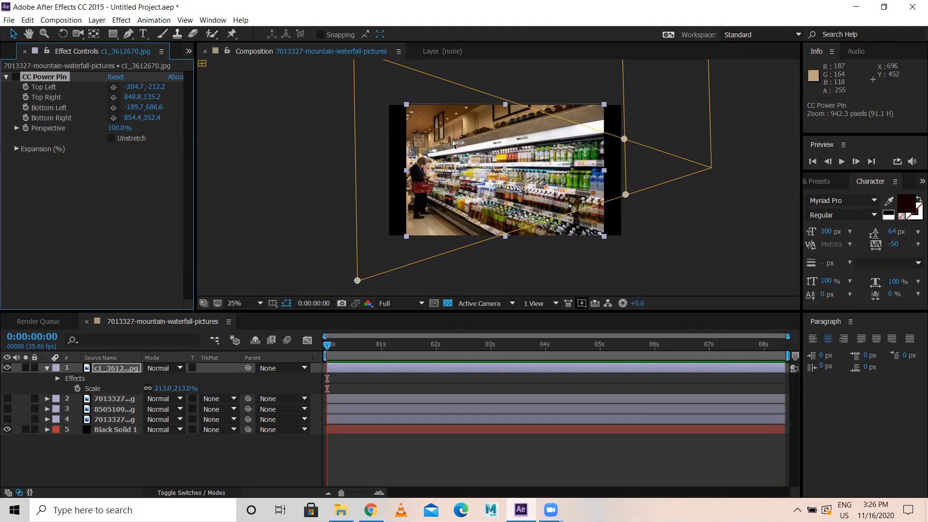
pyautogui.click(16, 77)
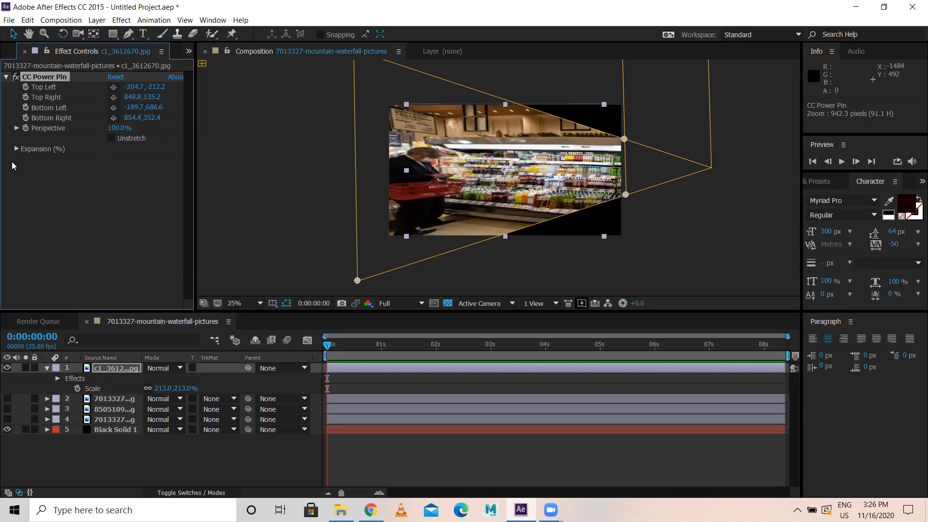
pyautogui.click(16, 77)
pyautogui.click(6, 77)
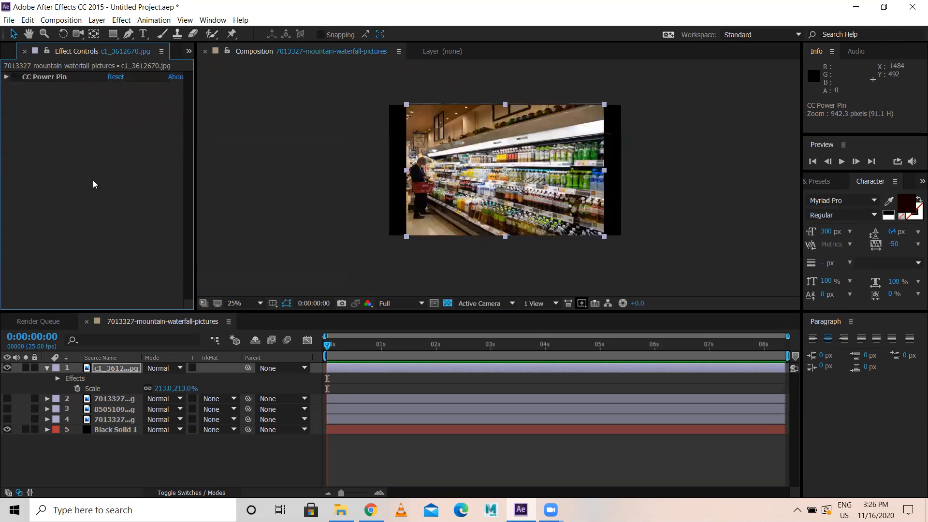
# Step: Show the three picture layers beneath, hide the c1_3612670.jpg layer and select the upper waterfall layer
pyautogui.moveTo(7, 398); pyautogui.dragTo(8, 419)
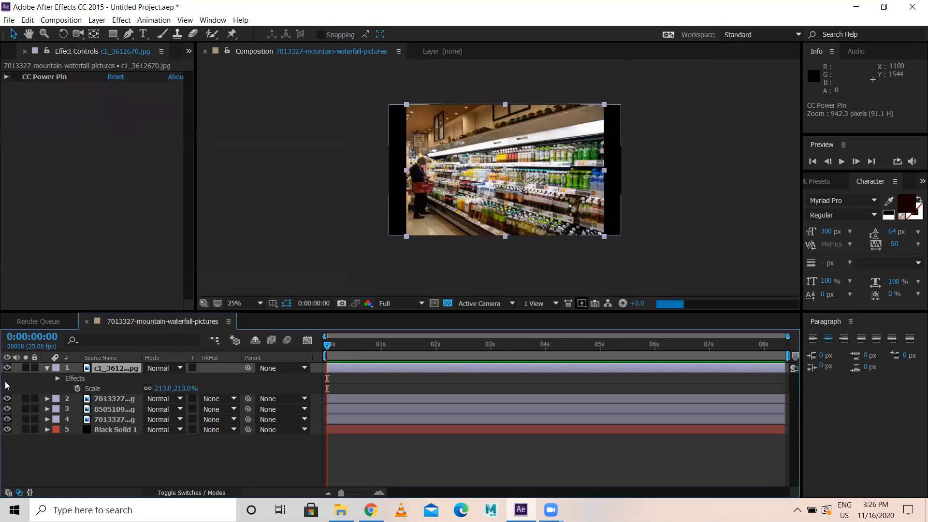
pyautogui.click(8, 368)
pyautogui.click(107, 399)
pyautogui.click(46, 368)
# Step: Disable CC Power Pin on the waterfall layer and apply the CC Ripple Pulse distort effect to it
pyautogui.rightClick(74, 209)
pyautogui.click(14, 120)
pyautogui.rightClick(49, 209)
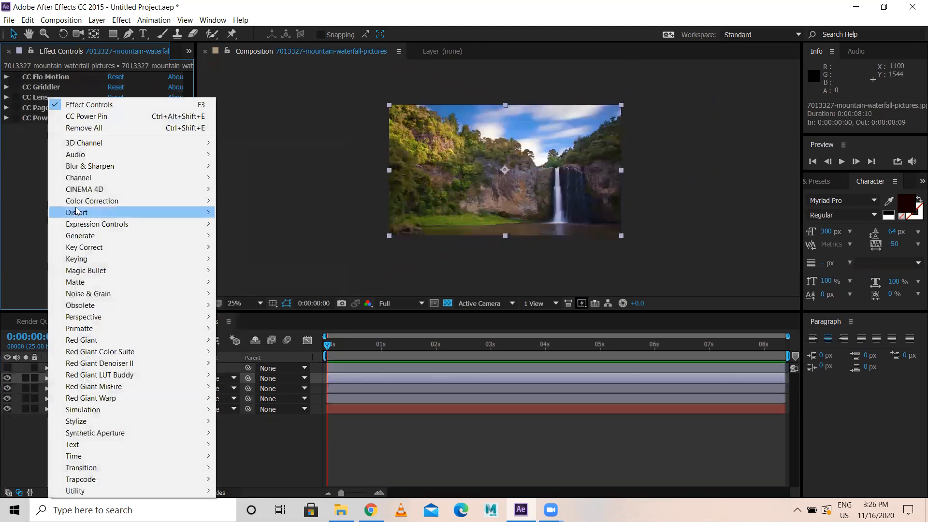
pyautogui.moveTo(118, 212)
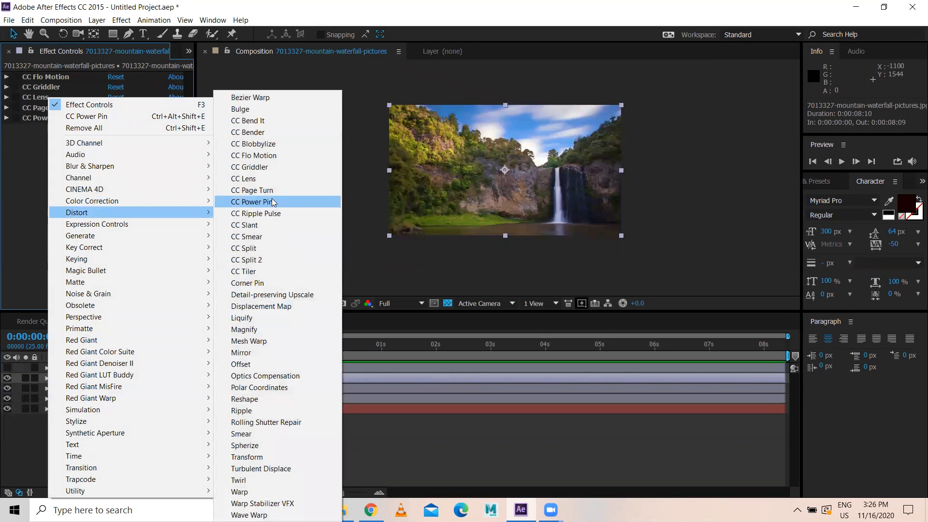
pyautogui.click(274, 214)
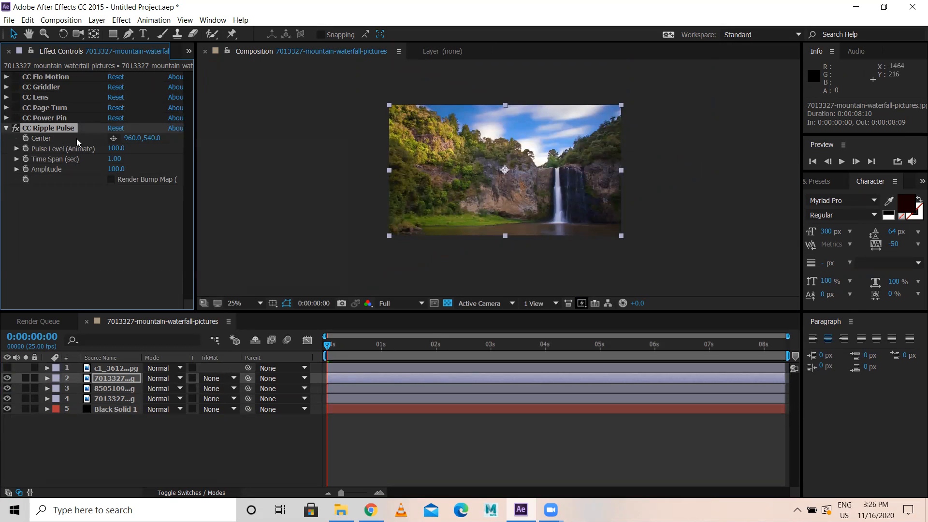
# Step: Set the Ripple Pulse's Center to (991, 540), Pulse Level to 265 and Time Span to 1.62 seconds
pyautogui.moveTo(140, 139); pyautogui.dragTo(155, 139)
pyautogui.click(125, 149)
pyautogui.moveTo(114, 149); pyautogui.dragTo(177, 173)
pyautogui.moveTo(113, 161); pyautogui.dragTo(174, 176)
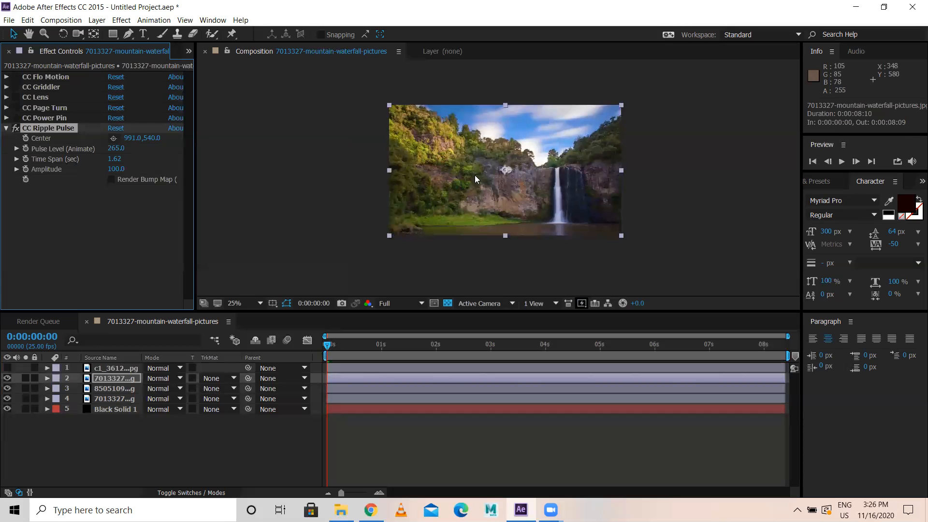
# Step: Move the Ripple Pulse's center onto the water at about (1279, 992) and raise Pulse Level to 438
pyautogui.moveTo(506, 170); pyautogui.dragTo(519, 186)
pyautogui.moveTo(532, 221); pyautogui.dragTo(542, 224)
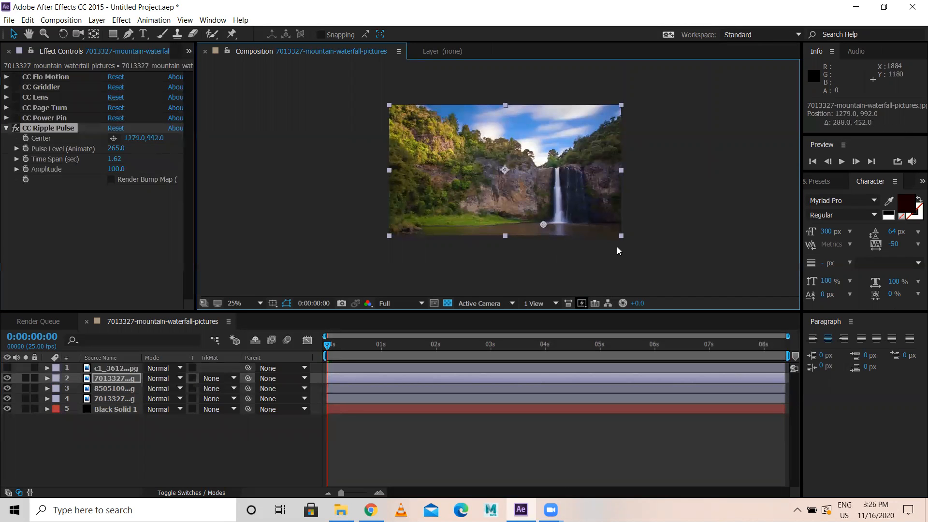
pyautogui.press('.')
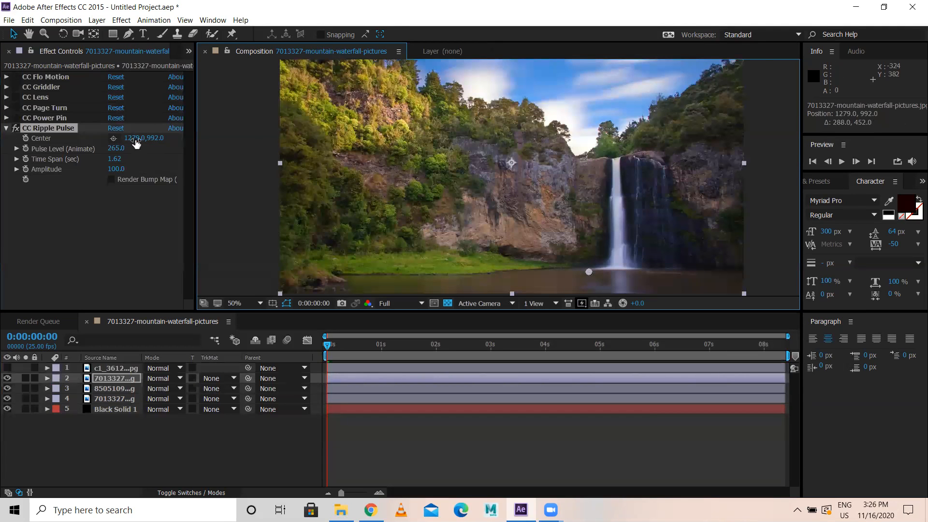
pyautogui.moveTo(130, 149); pyautogui.dragTo(121, 156)
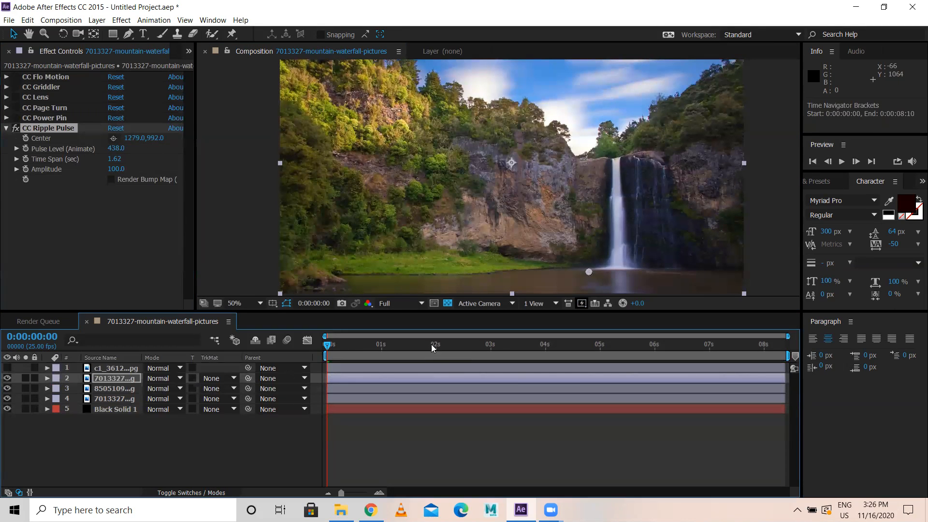
# Step: At 0:00:00:11, reposition the Ripple Pulse's center to about (1165, 1030) and set Pulse Level to 232
pyautogui.click(404, 347)
pyautogui.click(351, 346)
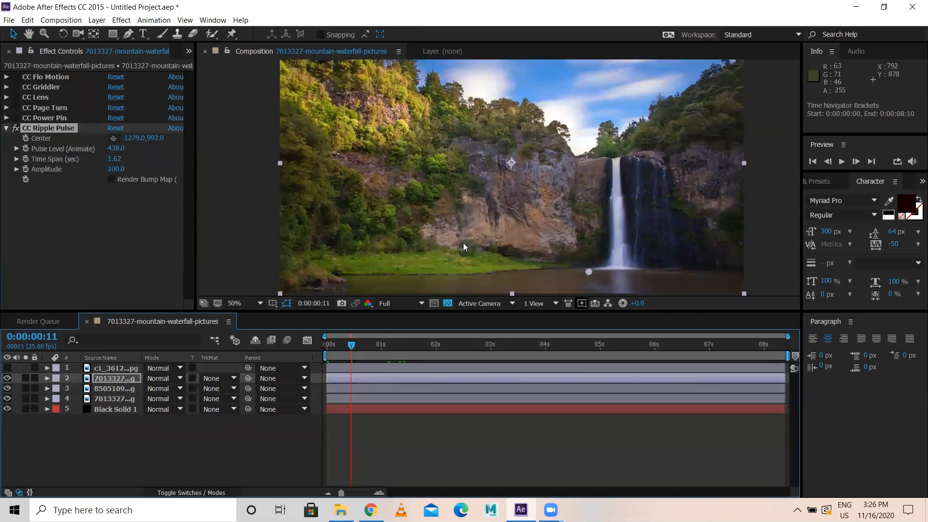
pyautogui.moveTo(592, 272); pyautogui.dragTo(556, 256)
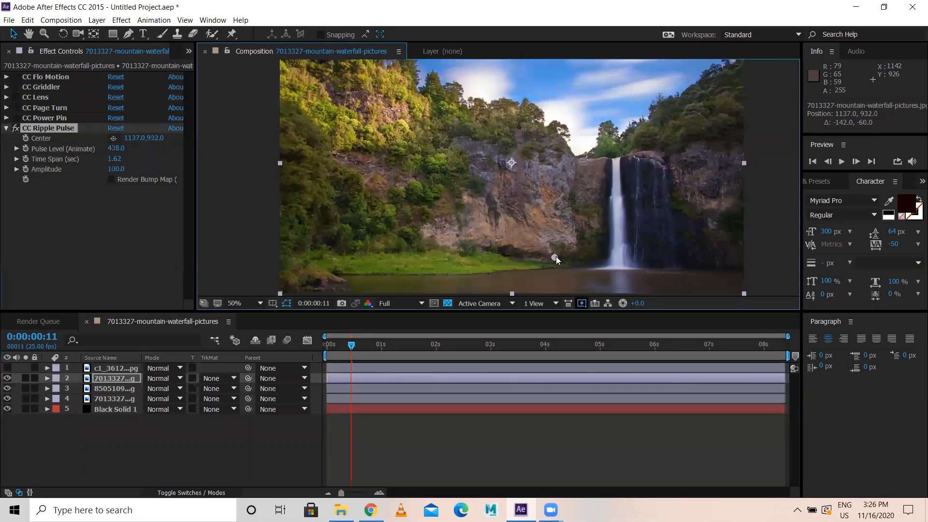
pyautogui.click(113, 139)
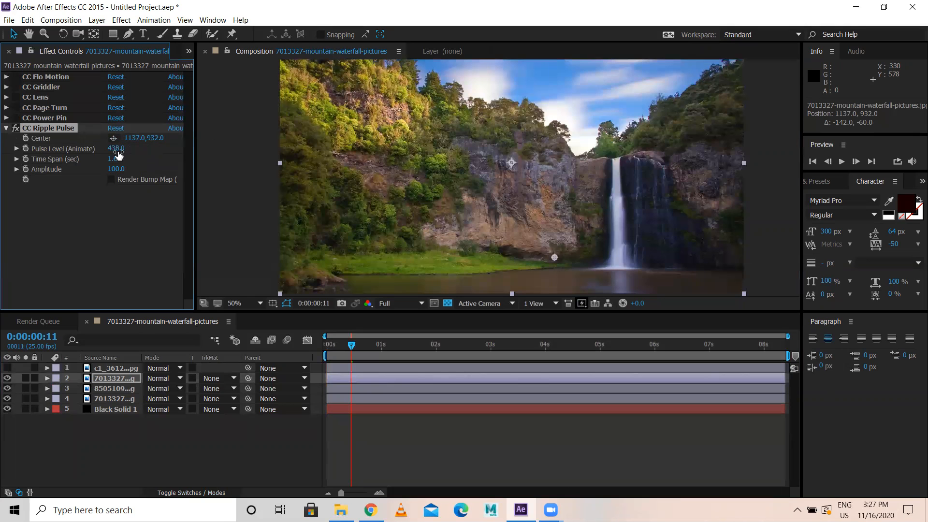
pyautogui.moveTo(127, 150); pyautogui.dragTo(204, 159)
pyautogui.moveTo(554, 257); pyautogui.dragTo(561, 281)
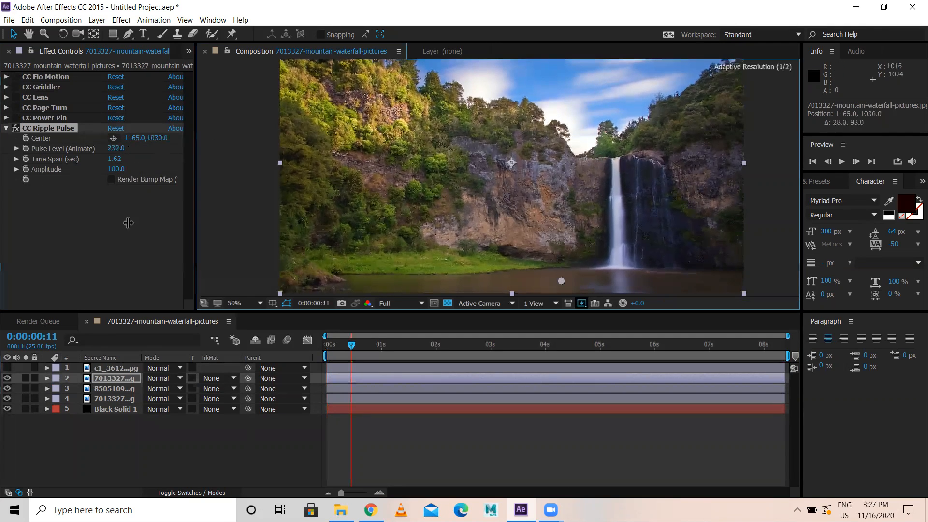
# Step: Set the Ripple Pulse's Time Span to 5.66 and Amplitude to 455, with its center at about (995, 910) and Render Bump Map on
pyautogui.moveTo(116, 160); pyautogui.dragTo(230, 188)
pyautogui.moveTo(113, 169); pyautogui.dragTo(598, 194)
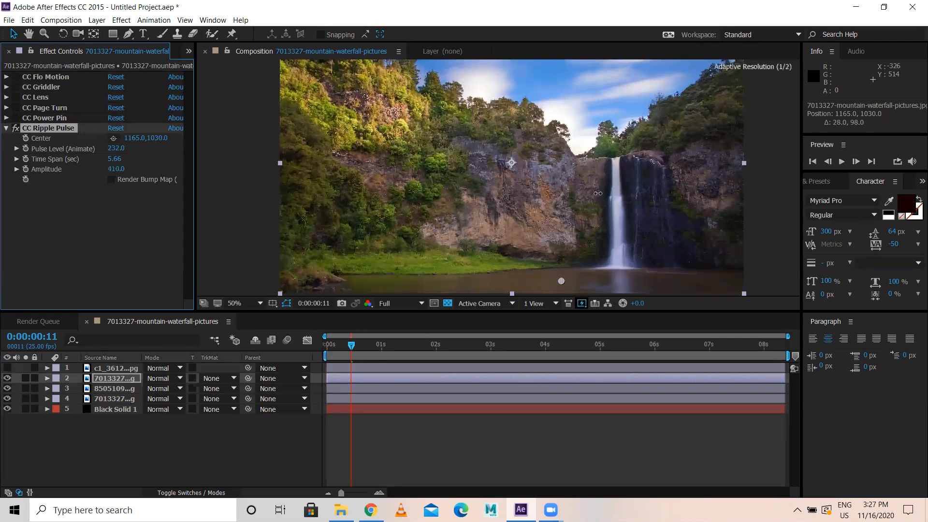
pyautogui.moveTo(460, 179); pyautogui.dragTo(520, 252)
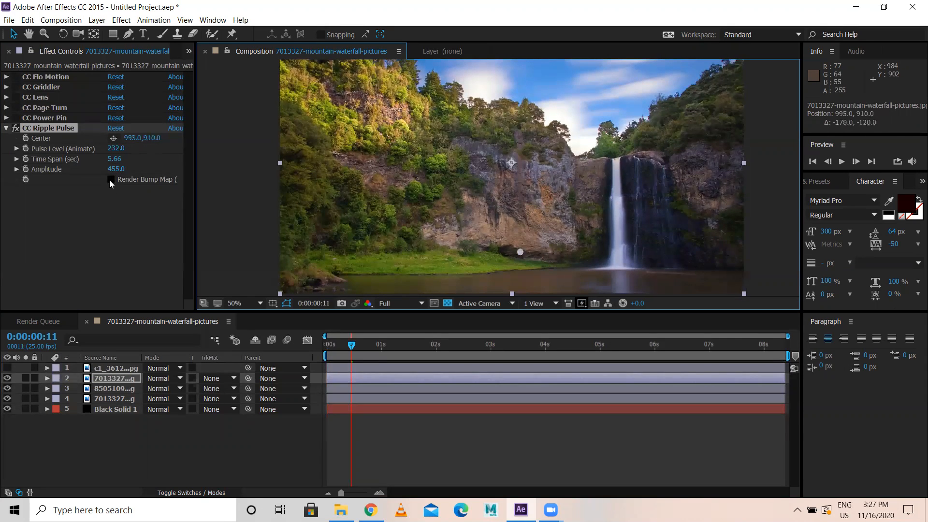
pyautogui.click(110, 180)
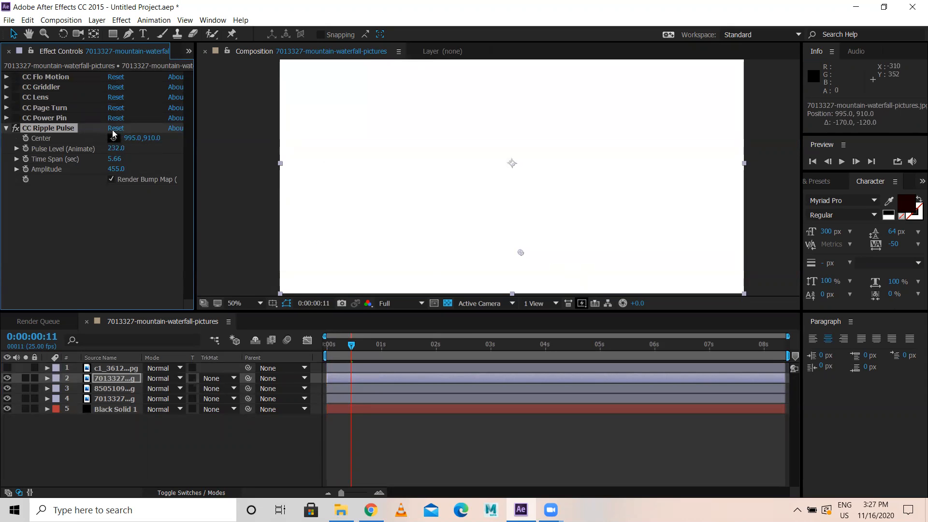
# Step: Reset CC Ripple Pulse, move its center to about (1316, 1018) and turn on Render Bump Map
pyautogui.moveTo(512, 161); pyautogui.dragTo(597, 278)
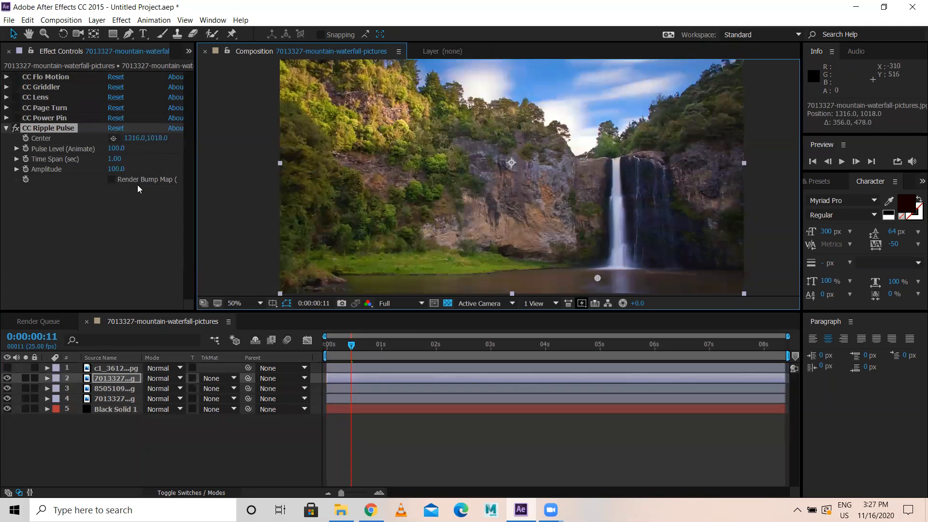
pyautogui.click(112, 179)
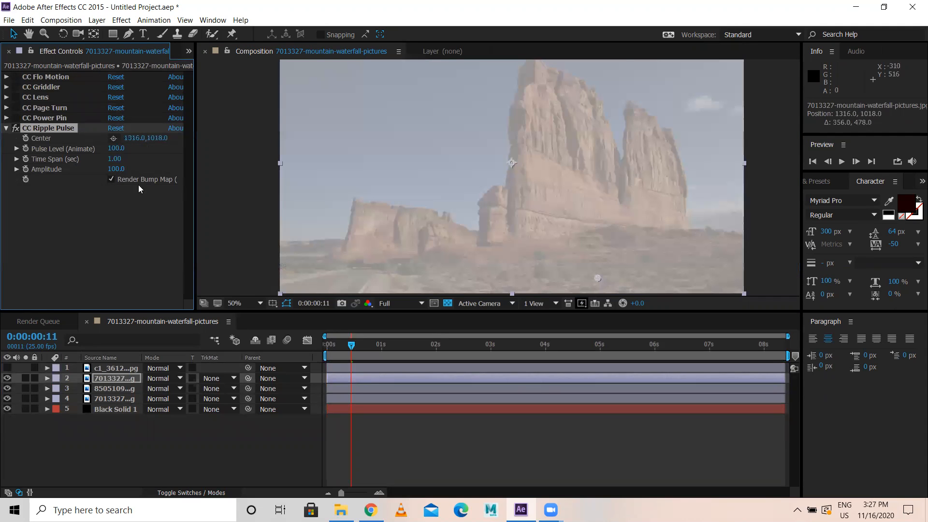
# Step: Set Ripple Pulse's Pulse Level to -31, Time Span to 0.56 and Amplitude to 19, with its center at about (1059, 704)
pyautogui.moveTo(114, 149); pyautogui.dragTo(30, 140)
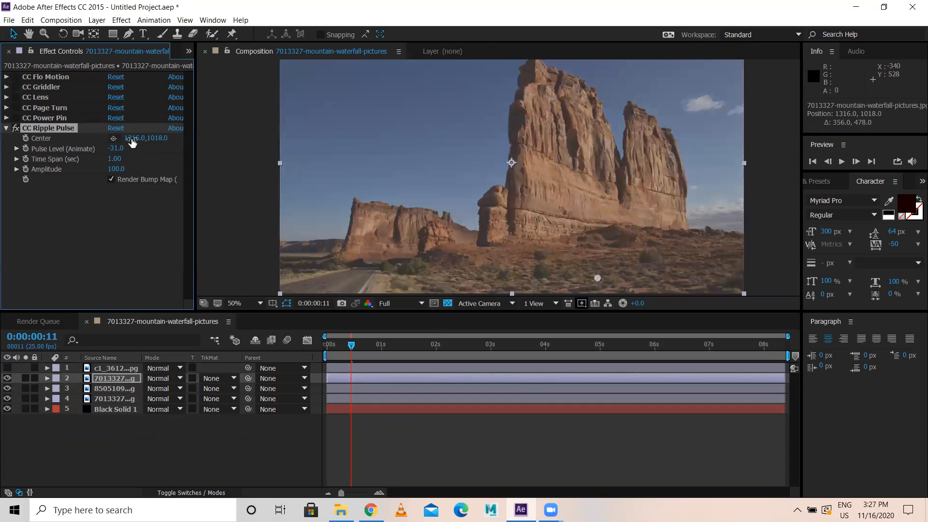
pyautogui.moveTo(97, 136); pyautogui.dragTo(60, 136)
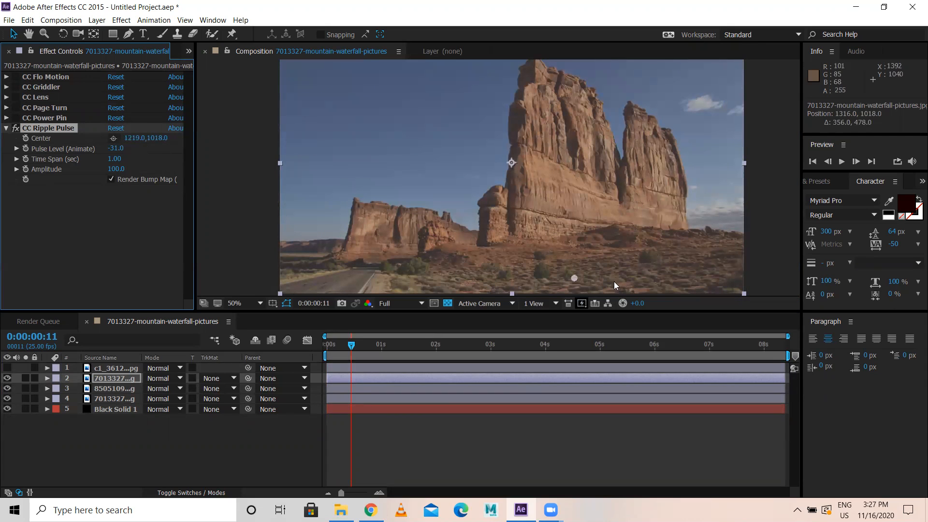
pyautogui.moveTo(573, 279); pyautogui.dragTo(535, 212)
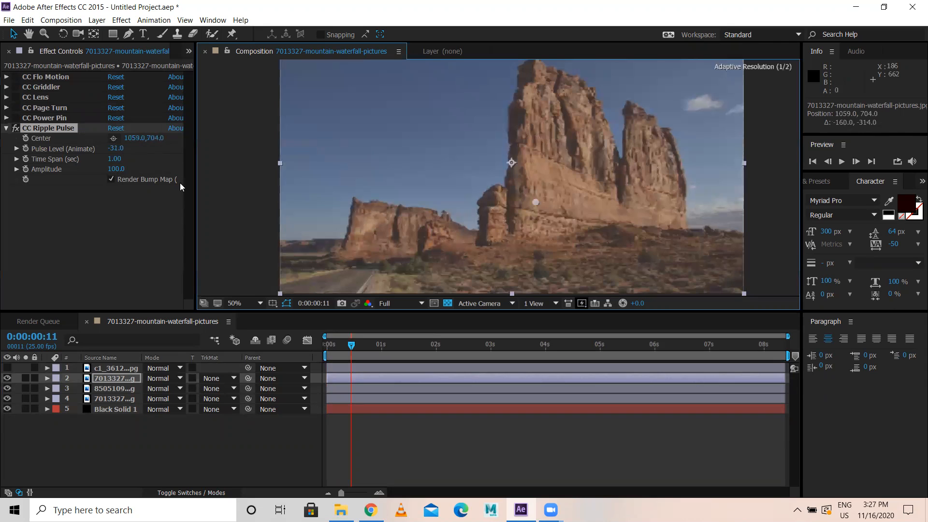
pyautogui.moveTo(116, 158); pyautogui.dragTo(5, 170)
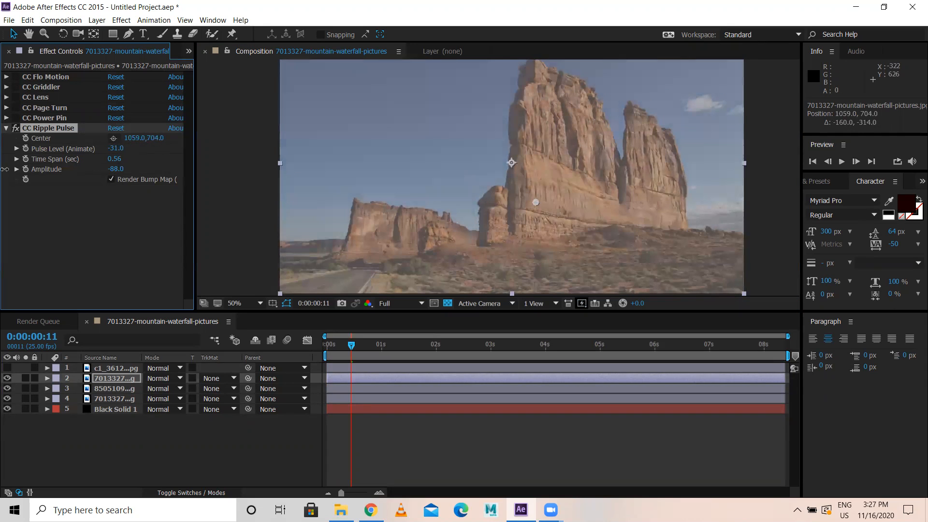
pyautogui.moveTo(116, 170); pyautogui.dragTo(182, 179)
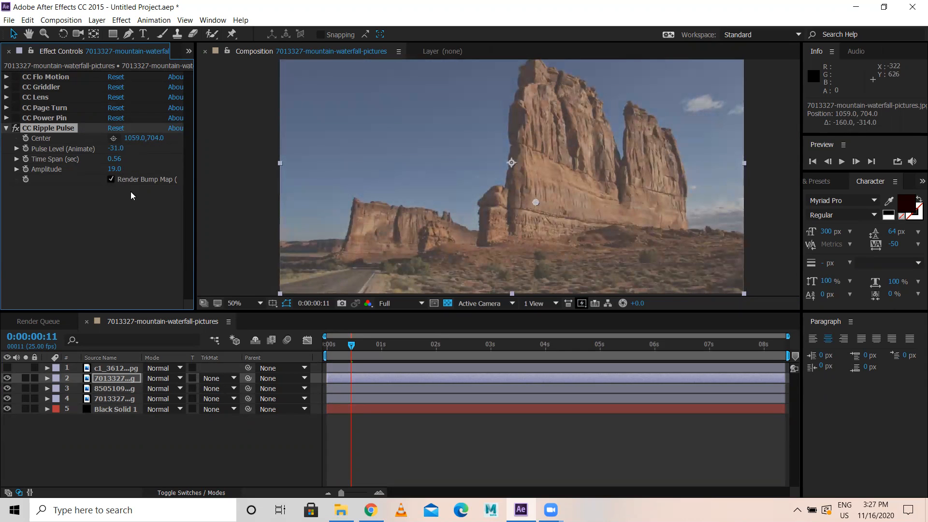
# Step: Reposition the Ripple Pulse's center to about (1016, 700), turn the effect off and collapse its settings
pyautogui.press(',')
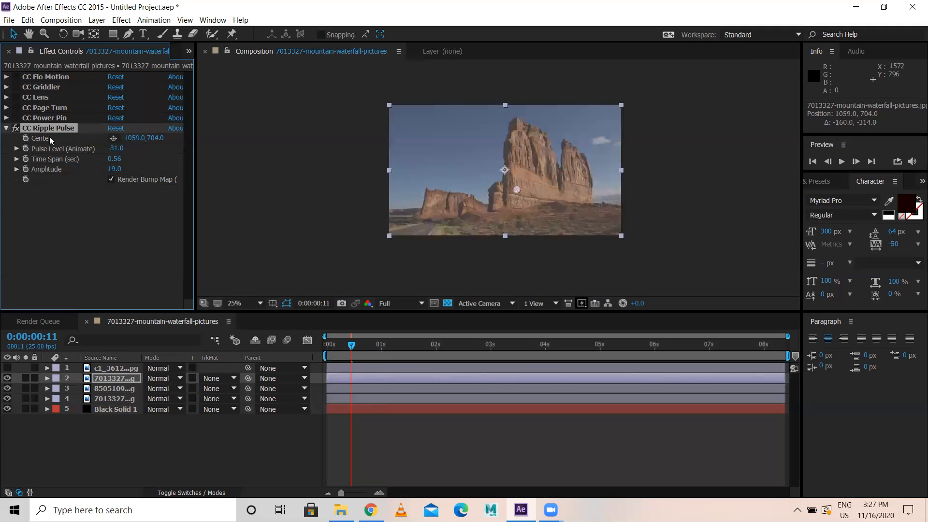
pyautogui.click(113, 138)
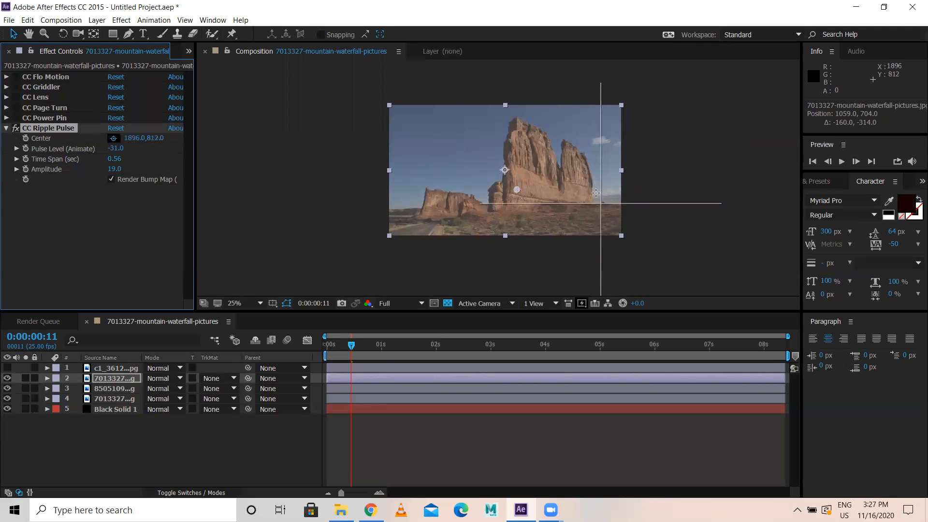
pyautogui.click(512, 189)
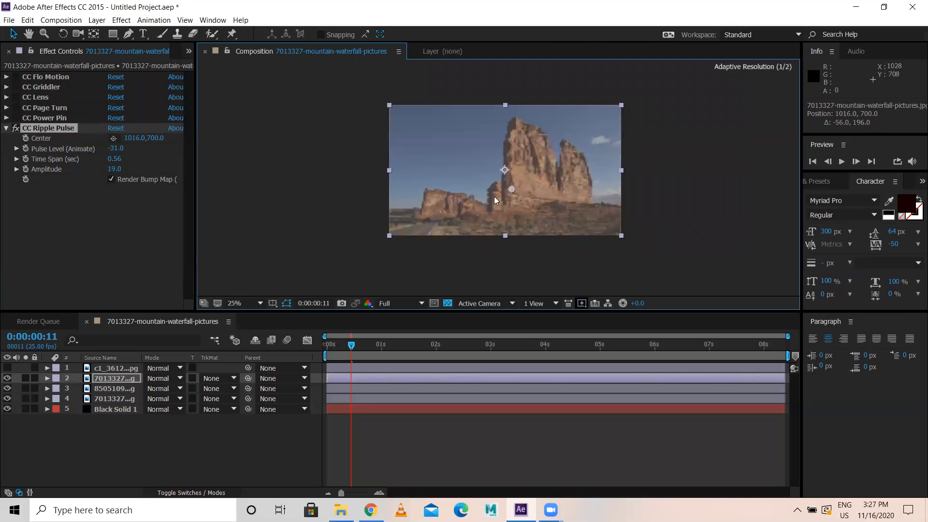
pyautogui.click(15, 128)
pyautogui.click(6, 128)
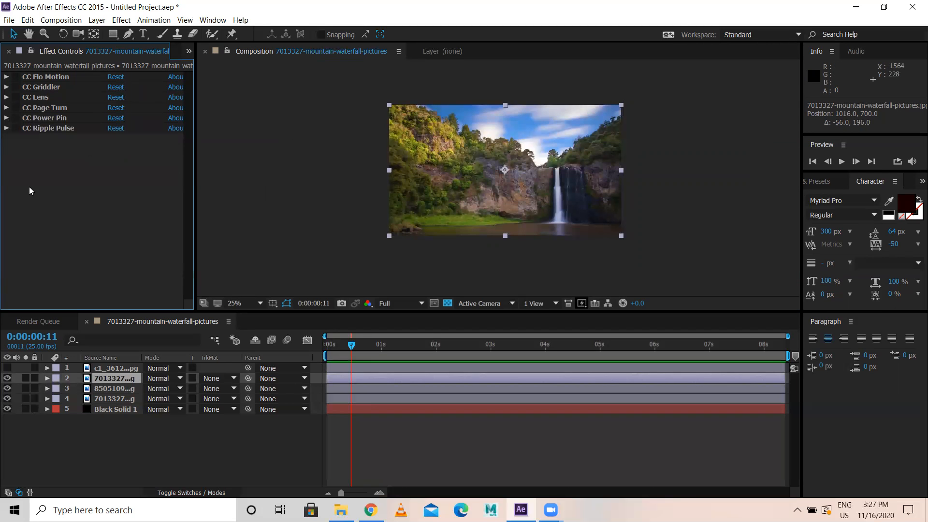
# Step: Apply the CC Slant distort effect to the waterfall picture layer
pyautogui.rightClick(44, 146)
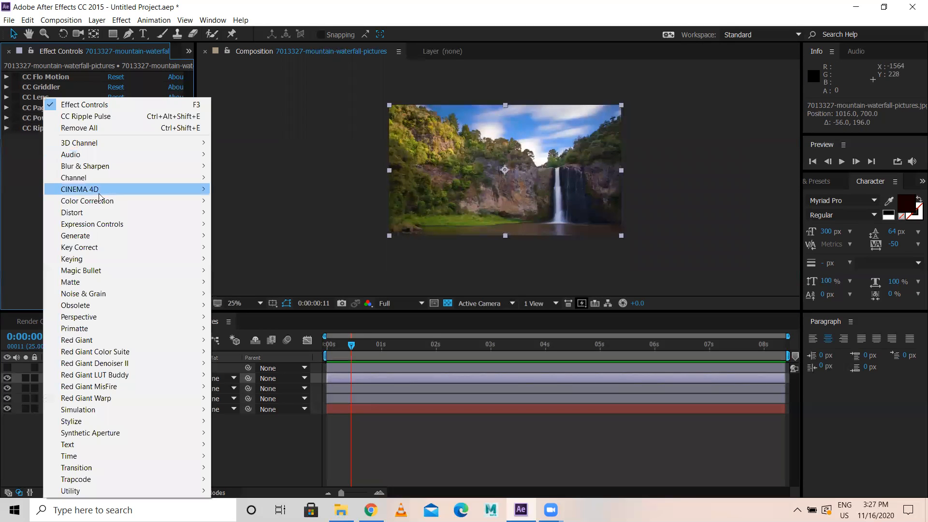
pyautogui.moveTo(100, 213)
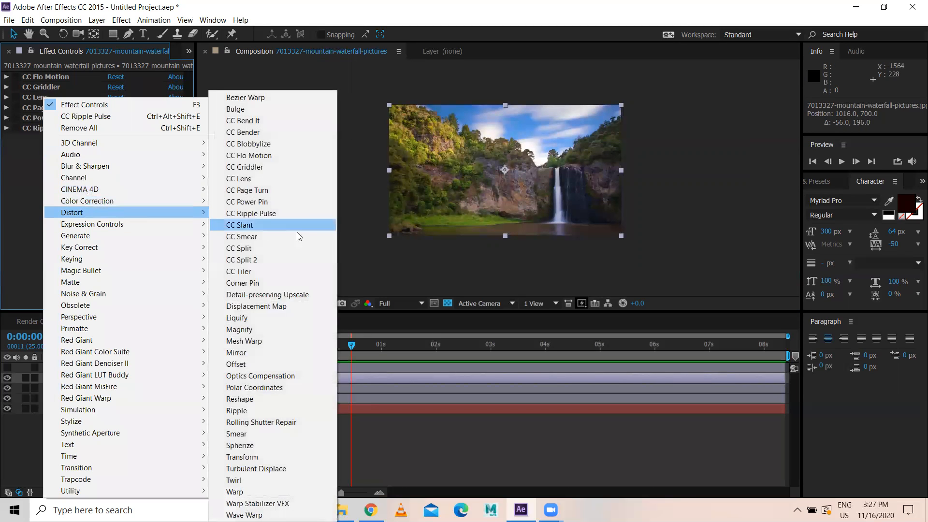
pyautogui.click(266, 225)
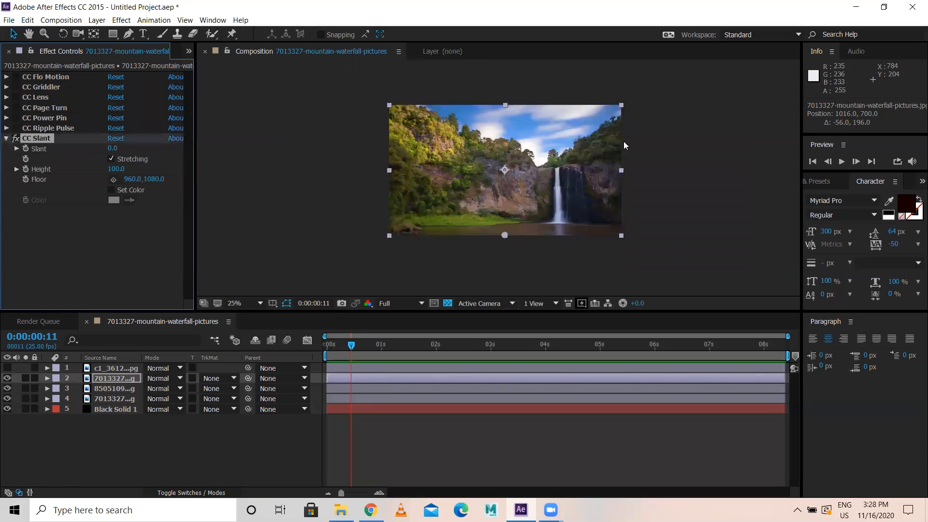
# Step: Set CC Slant's Slant to 21 with its Floor at about (956, 913), and turn the effect off
pyautogui.moveTo(112, 148); pyautogui.dragTo(98, 116)
pyautogui.hotkey('ctrl', 'z')
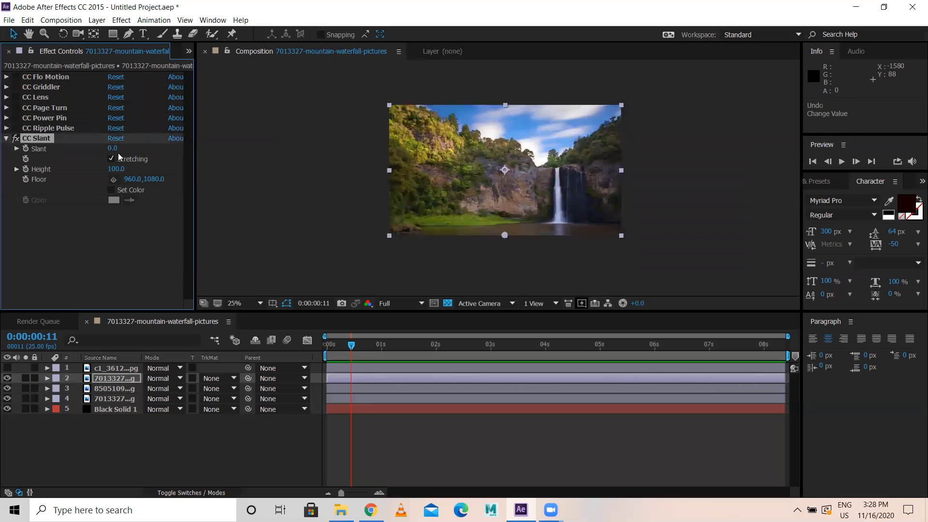
pyautogui.moveTo(114, 167); pyautogui.dragTo(133, 160)
pyautogui.moveTo(168, 181); pyautogui.dragTo(72, 159)
pyautogui.moveTo(148, 147); pyautogui.dragTo(40, 138)
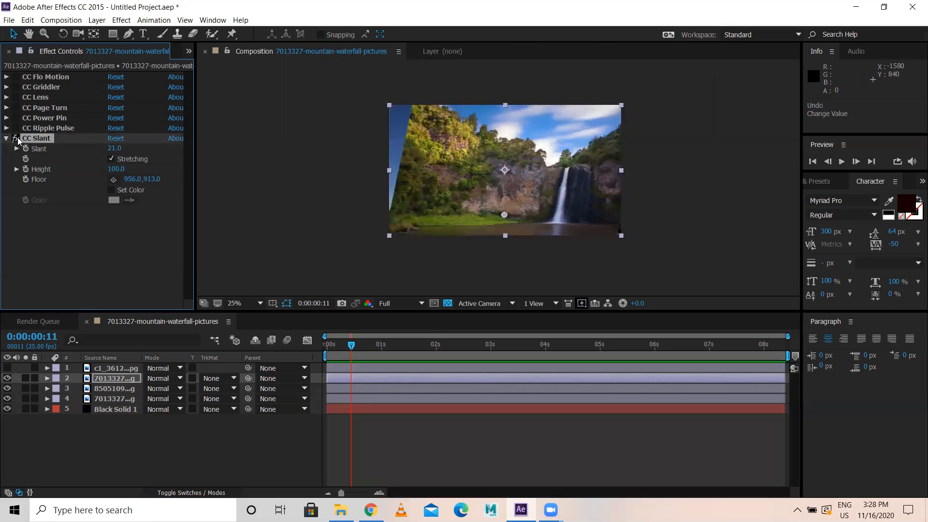
pyautogui.click(16, 139)
pyautogui.click(6, 139)
# Step: Apply the CC Smear distort effect to the waterfall picture and move its To point to about (1152, 386)
pyautogui.rightClick(65, 201)
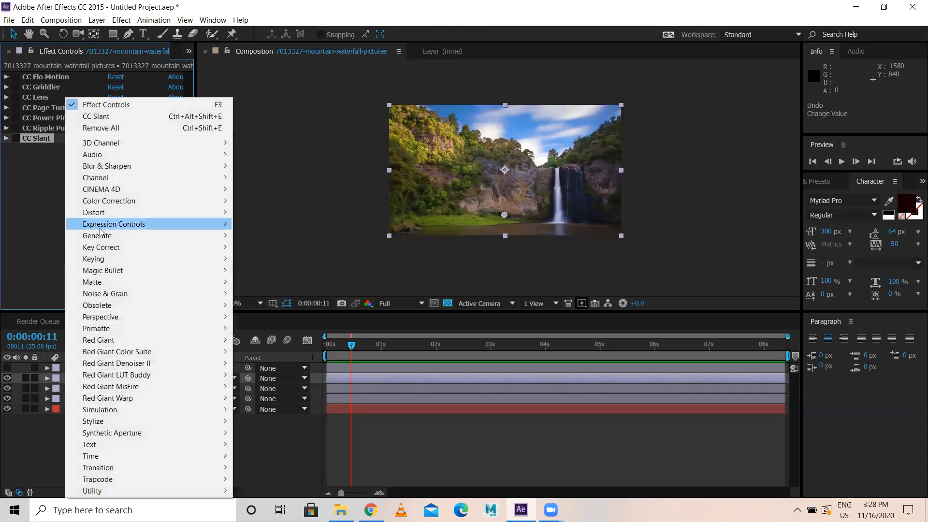
pyautogui.moveTo(116, 212)
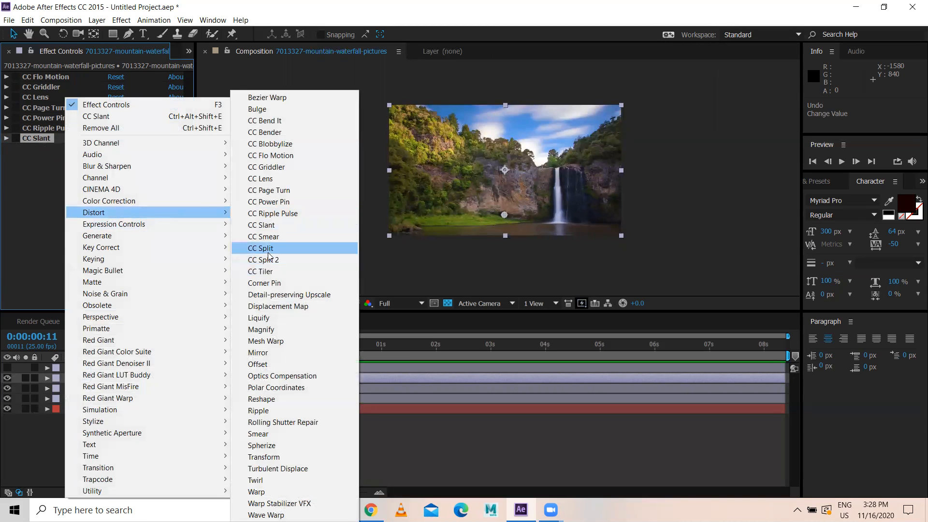
pyautogui.click(270, 236)
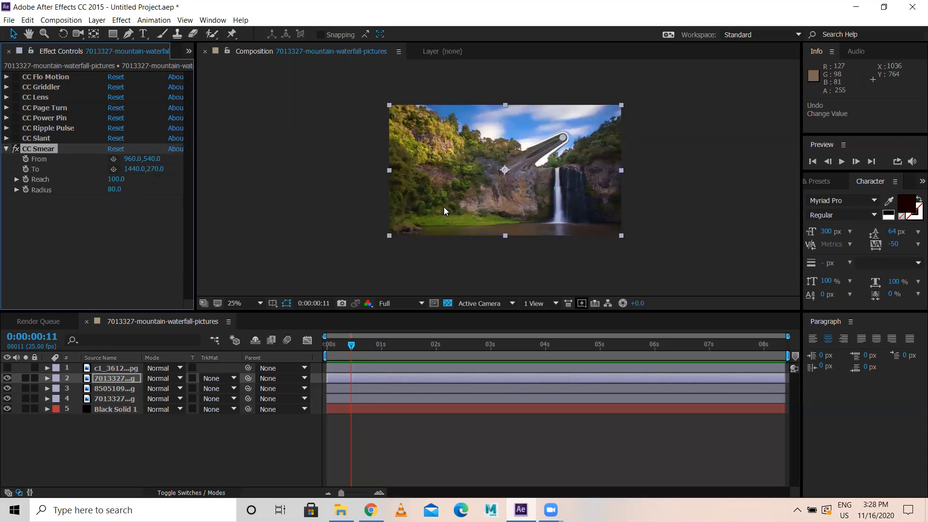
pyautogui.moveTo(559, 139)
pyautogui.mouseDown()
pyautogui.moveTo(506, 190)
pyautogui.moveTo(550, 175)
pyautogui.moveTo(512, 162)
pyautogui.moveTo(522, 150)
pyautogui.mouseUp()
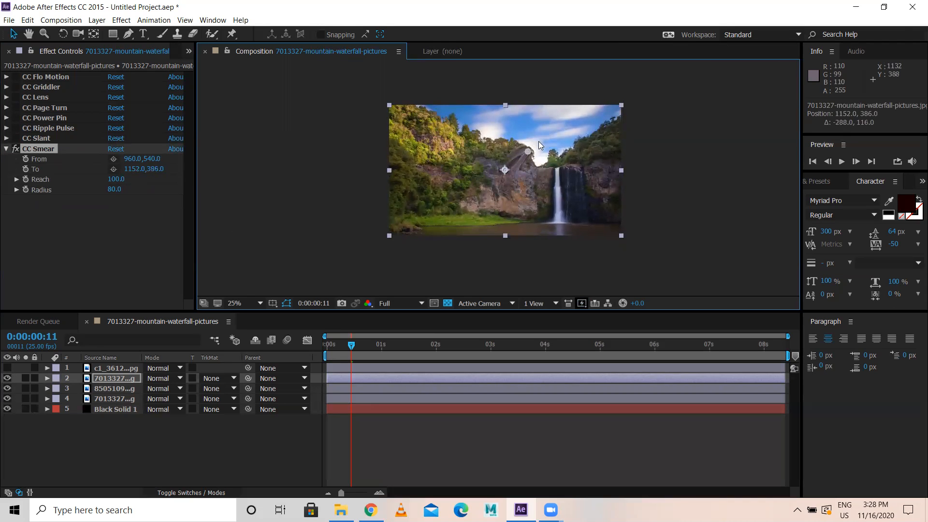
# Step: Set the waterfall's CC Smear Reach to 64 and Radius to 676, with its To point at about (1164, 398)
pyautogui.moveTo(118, 181)
pyautogui.mouseDown()
pyautogui.moveTo(98, 180)
pyautogui.moveTo(556, 244)
pyautogui.mouseUp()
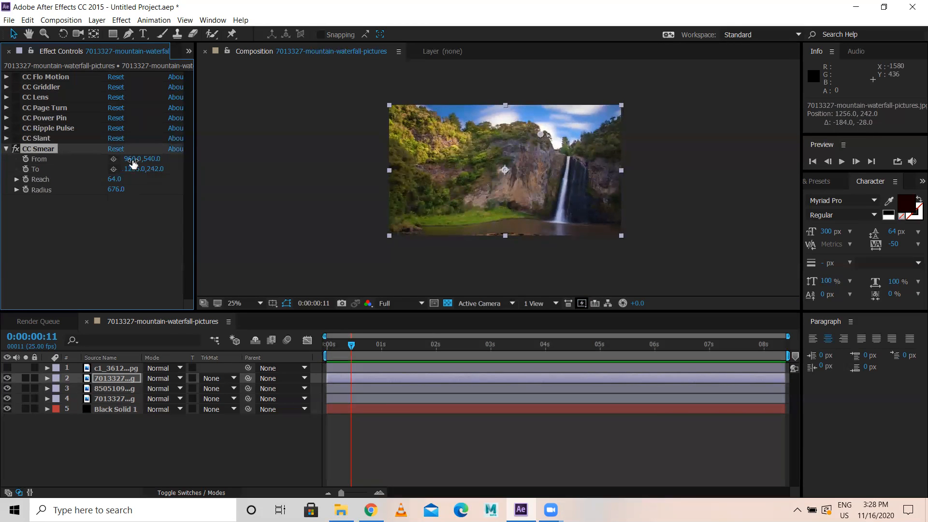
pyautogui.moveTo(116, 169); pyautogui.dragTo(116, 169)
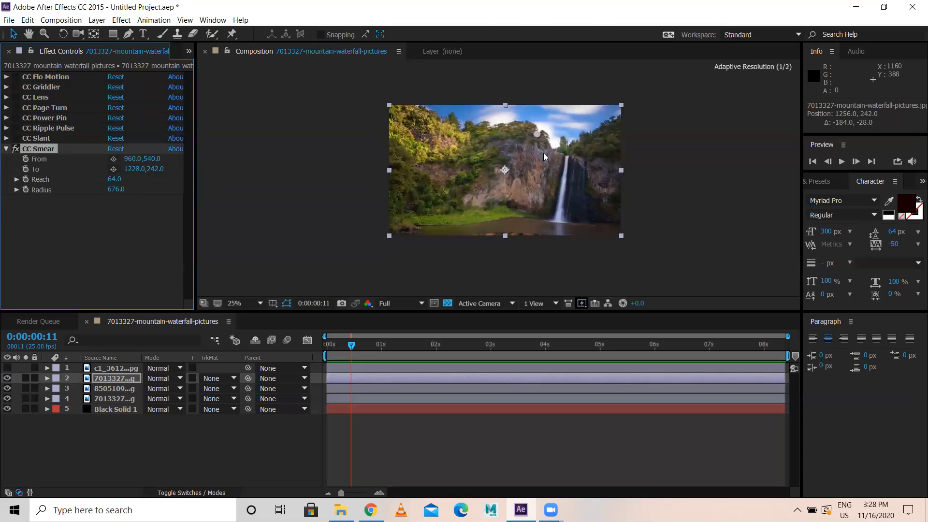
pyautogui.moveTo(537, 134)
pyautogui.mouseDown()
pyautogui.moveTo(460, 155)
pyautogui.moveTo(473, 195)
pyautogui.moveTo(548, 165)
pyautogui.moveTo(532, 141)
pyautogui.moveTo(530, 153)
pyautogui.mouseUp()
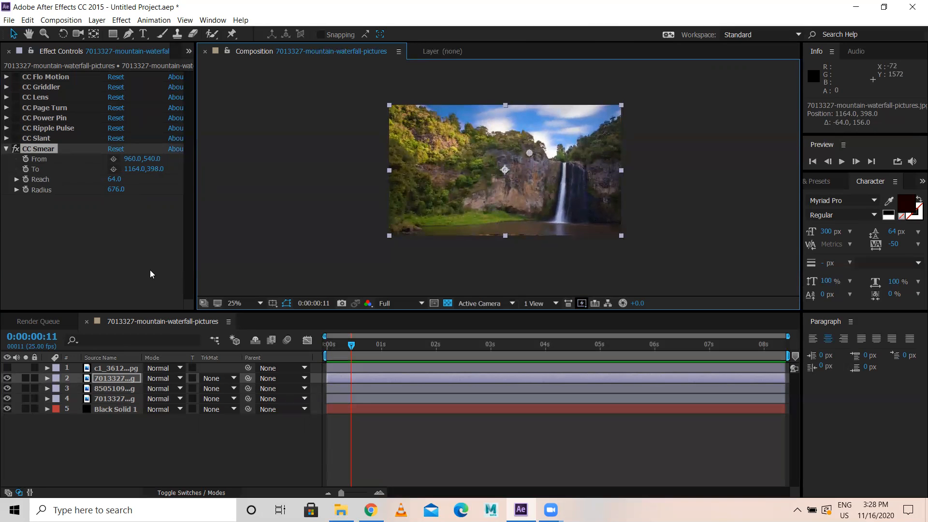
# Step: Import face_PNG5660.png from the Aftereffects folder and add it as the top layer of the waterfall composition
pyautogui.click(189, 51)
pyautogui.click(205, 66)
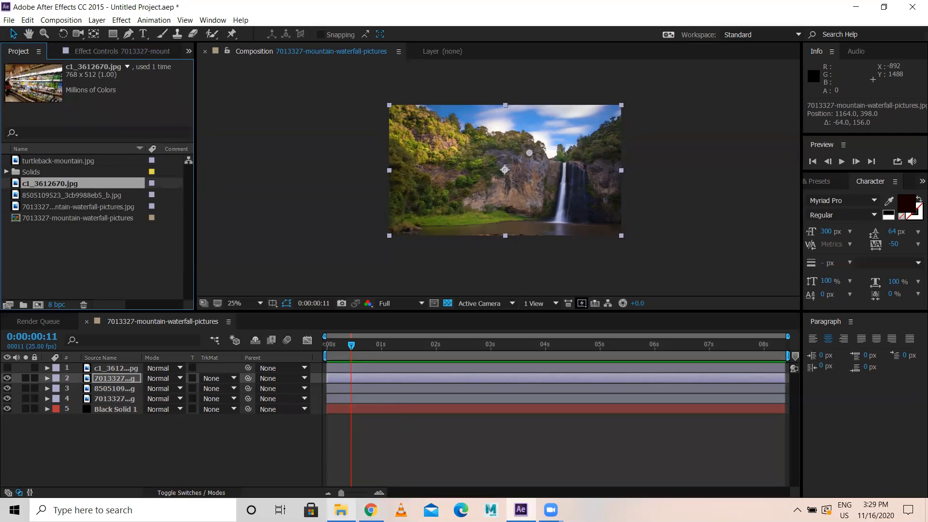
pyautogui.click(342, 510)
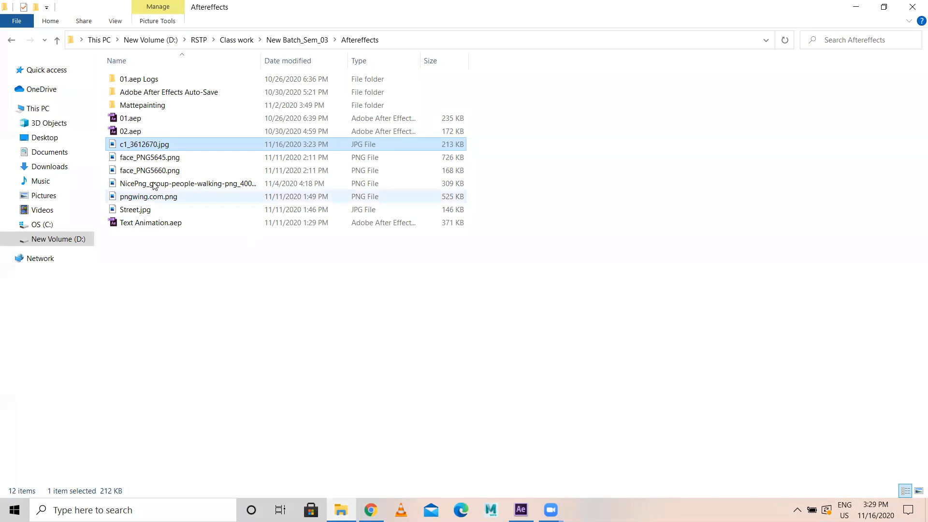
pyautogui.moveTo(150, 170); pyautogui.dragTo(124, 279)
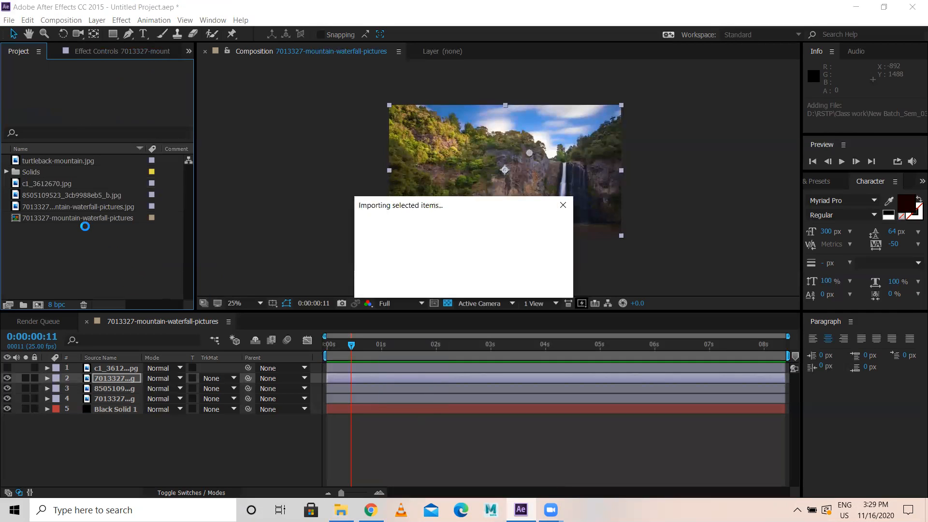
pyautogui.moveTo(66, 183); pyautogui.dragTo(110, 365)
# Step: Apply the CC Smear effect to the face_PNG5660.png layer
pyautogui.rightClick(90, 250)
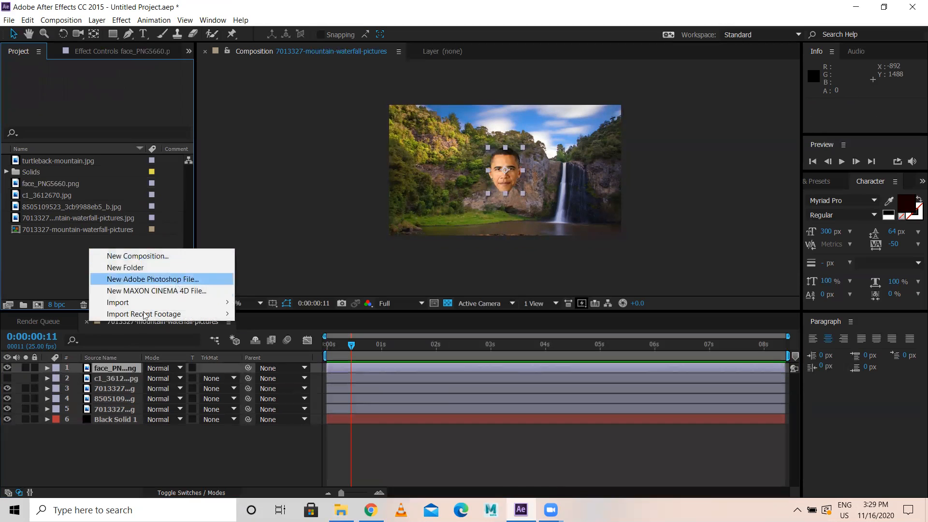
pyautogui.click(100, 367)
pyautogui.rightClick(100, 367)
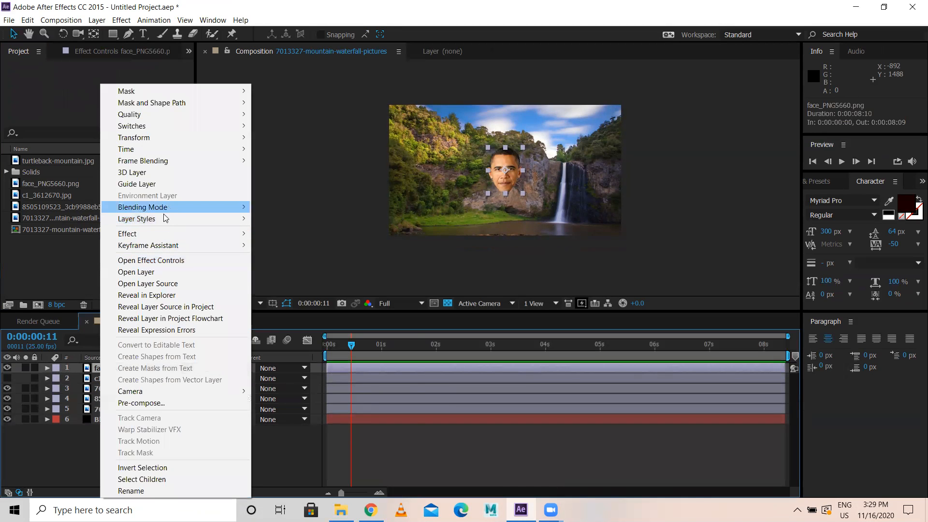
pyautogui.moveTo(160, 235)
pyautogui.click(319, 141)
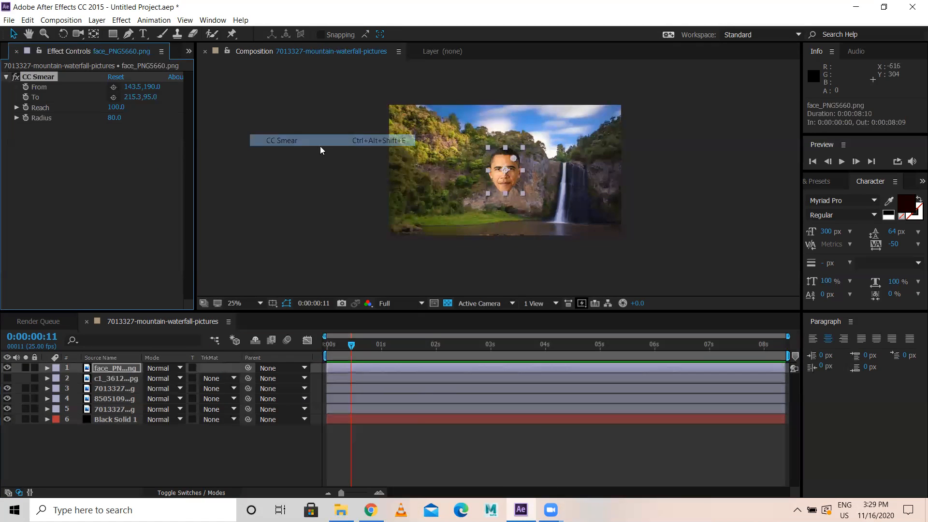
# Step: Move the face's CC Smear To point to about (137, 187) and set Reach to 20 and Radius to 48
pyautogui.press('/')
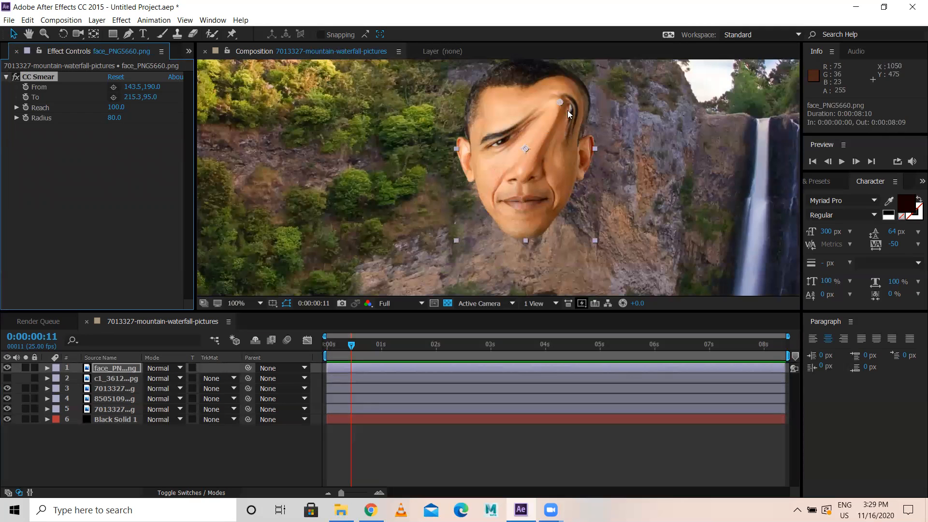
pyautogui.moveTo(557, 104)
pyautogui.mouseDown()
pyautogui.moveTo(542, 138)
pyautogui.moveTo(520, 140)
pyautogui.moveTo(525, 147)
pyautogui.mouseUp()
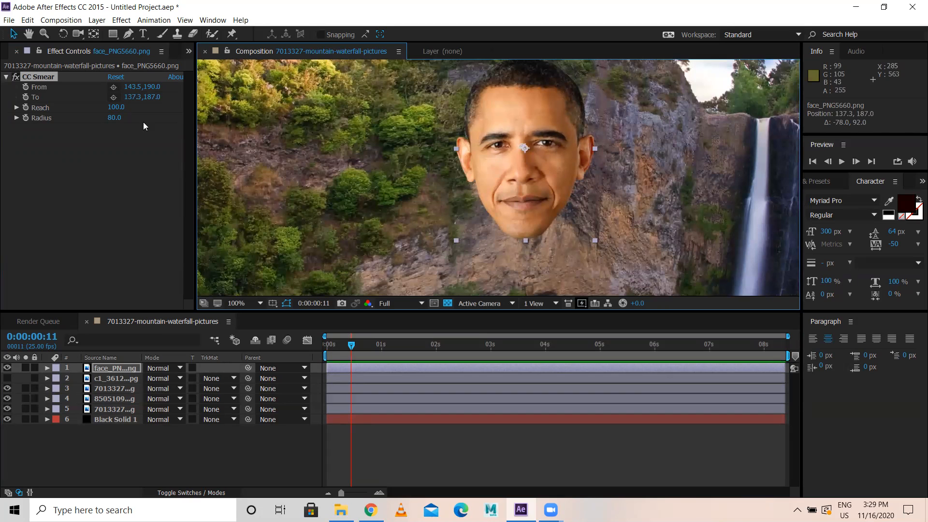
pyautogui.moveTo(114, 122)
pyautogui.mouseDown()
pyautogui.moveTo(165, 129)
pyautogui.moveTo(100, 127)
pyautogui.moveTo(111, 109)
pyautogui.moveTo(59, 107)
pyautogui.moveTo(68, 108)
pyautogui.mouseUp()
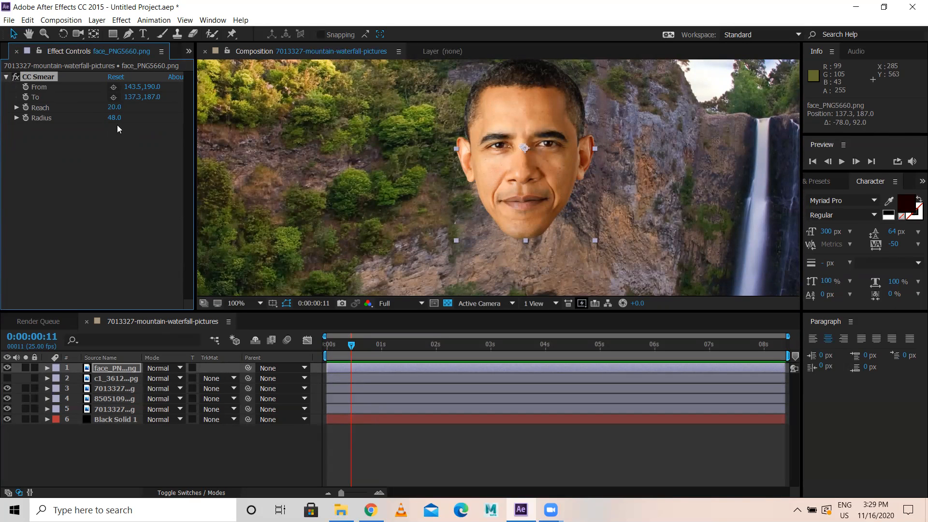
# Step: Set the face's CC Smear Reach to 59, move its To point to about (126, 113) and turn the effect off
pyautogui.moveTo(519, 145)
pyautogui.mouseDown()
pyautogui.moveTo(498, 118)
pyautogui.moveTo(515, 140)
pyautogui.moveTo(513, 109)
pyautogui.moveTo(490, 120)
pyautogui.mouseUp()
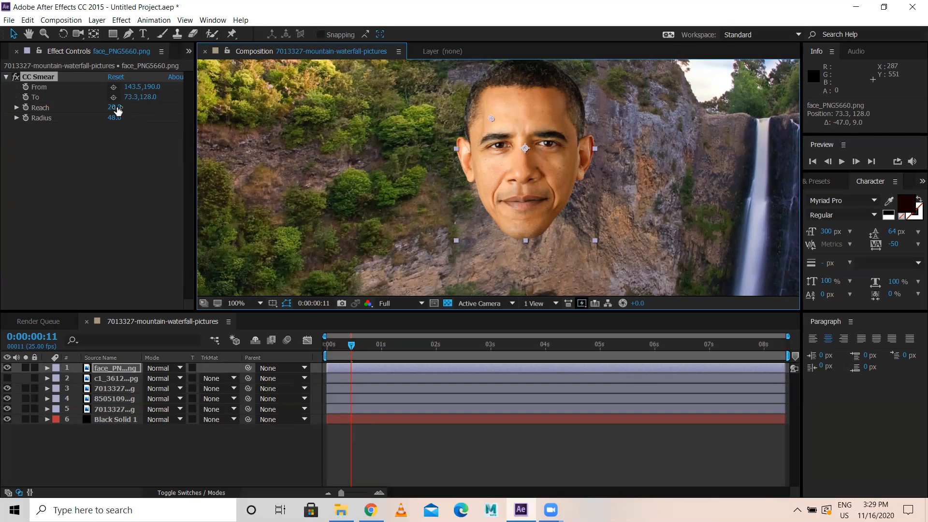
pyautogui.moveTo(117, 111); pyautogui.dragTo(155, 113)
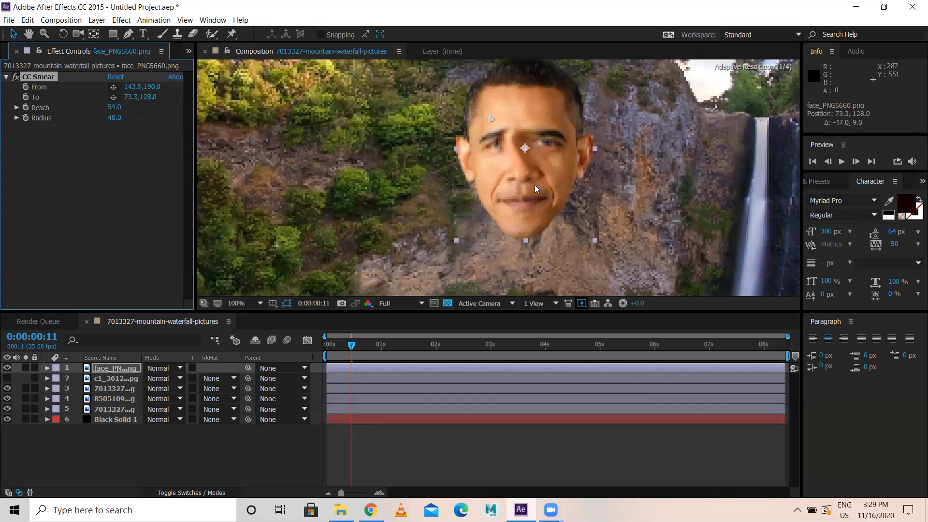
pyautogui.moveTo(491, 118)
pyautogui.mouseDown()
pyautogui.moveTo(501, 92)
pyautogui.moveTo(523, 171)
pyautogui.moveTo(520, 157)
pyautogui.moveTo(574, 185)
pyautogui.moveTo(499, 207)
pyautogui.moveTo(555, 181)
pyautogui.moveTo(508, 165)
pyautogui.moveTo(526, 120)
pyautogui.moveTo(516, 115)
pyautogui.mouseUp()
pyautogui.click(16, 77)
pyautogui.click(7, 77)
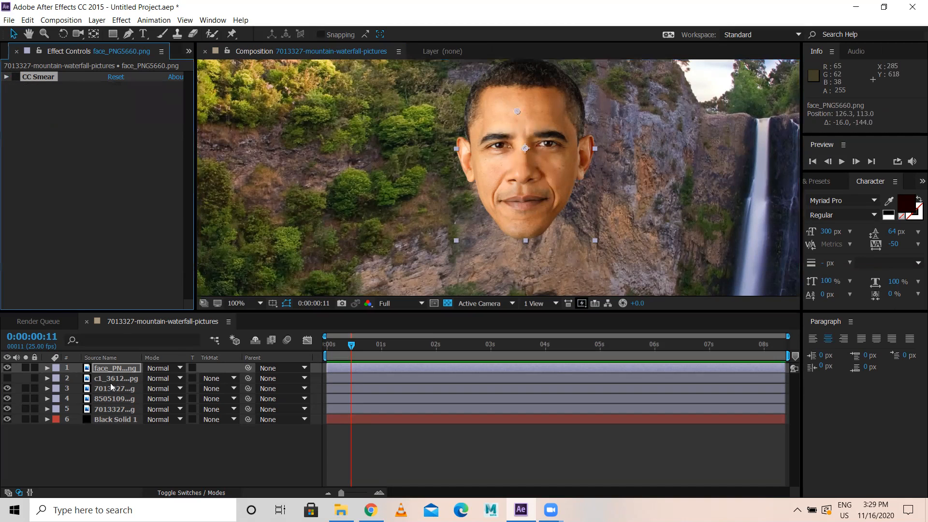
# Step: Hide the face_PNG5660.png layer and select the waterfall picture in layer 3
pyautogui.click(99, 371)
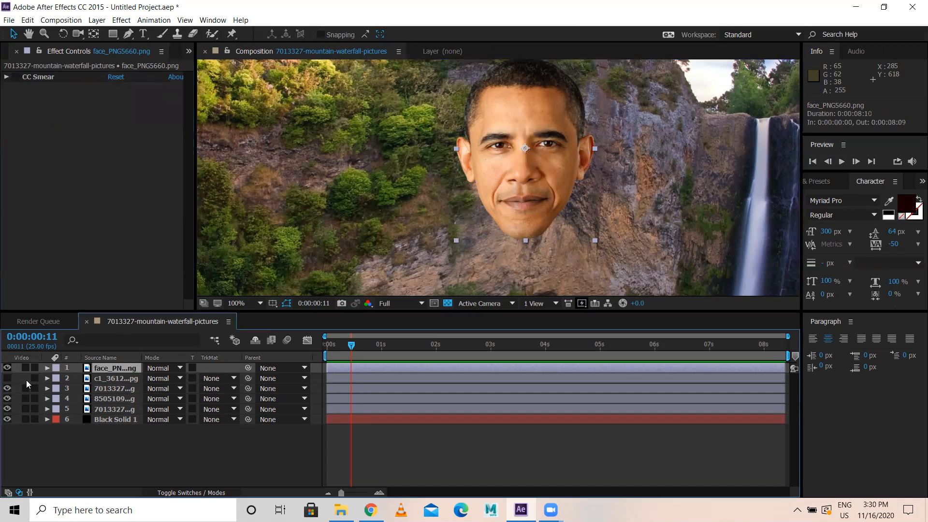
pyautogui.click(8, 368)
pyautogui.click(111, 388)
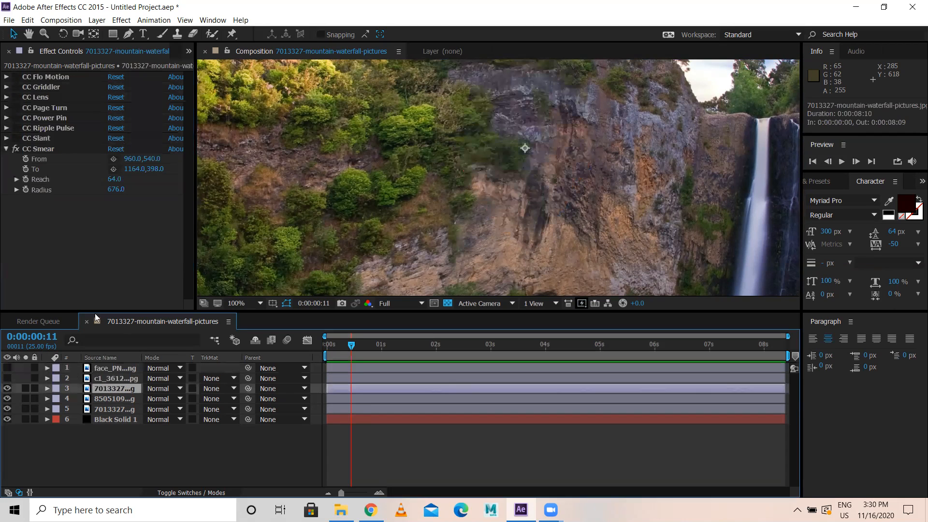
# Step: Turn off CC Smear on the waterfall picture in layer 3 and apply the CC Split effect to it
pyautogui.click(12, 154)
pyautogui.click(6, 149)
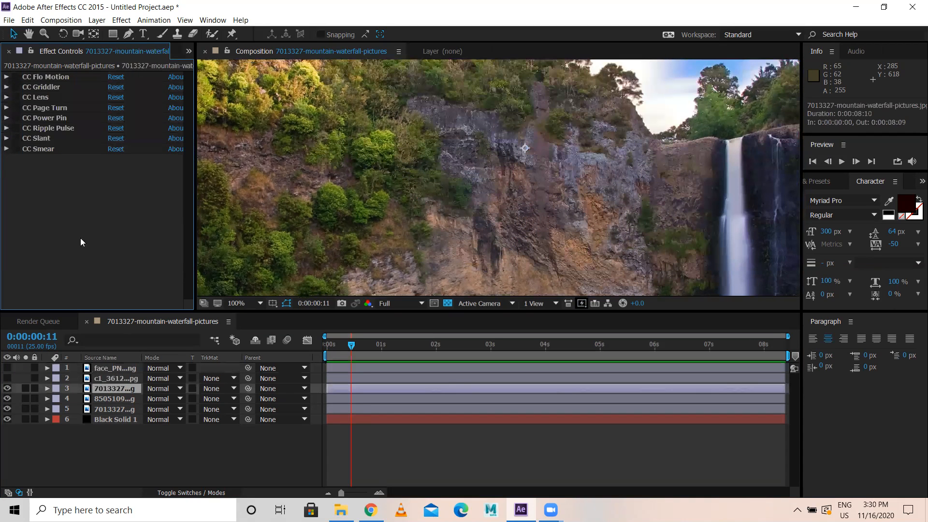
pyautogui.rightClick(92, 214)
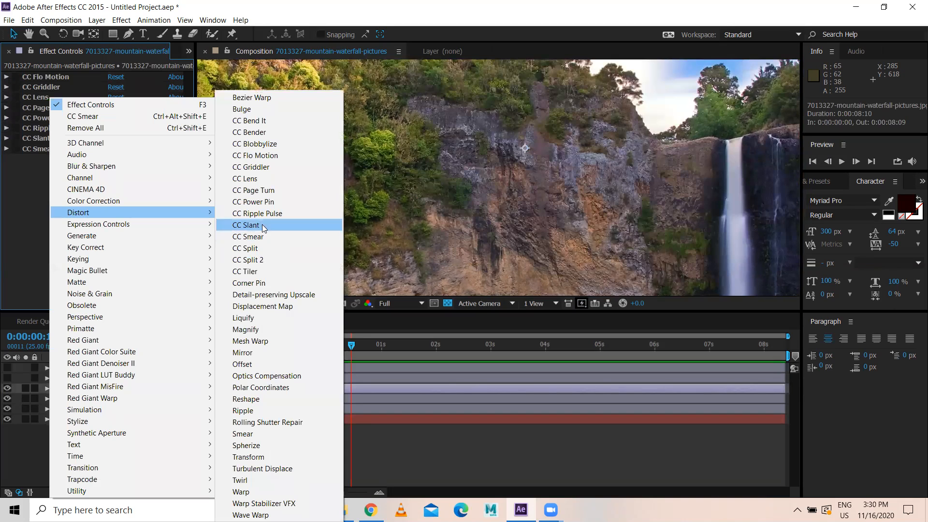
pyautogui.click(264, 248)
pyautogui.scroll(-2, 485, 184)
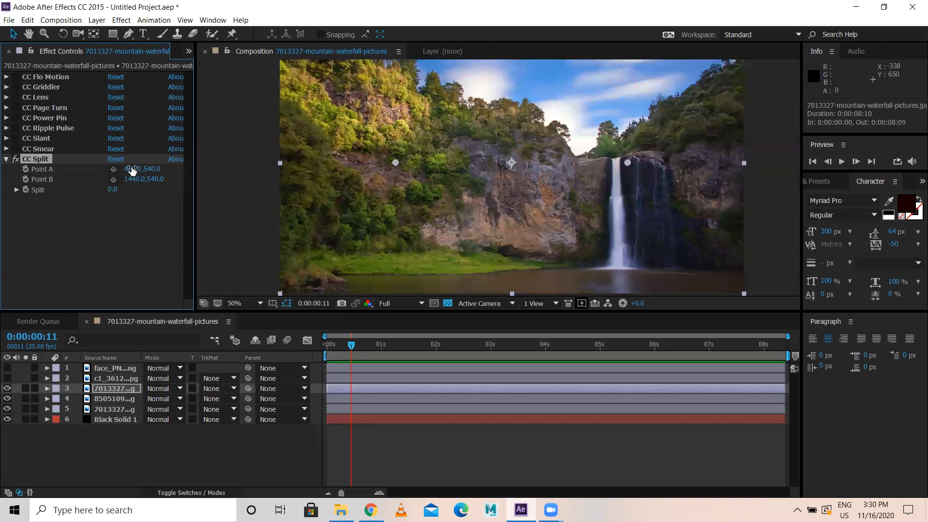
# Step: Move the waterfall layer's CC Split Point A to 466, 540
pyautogui.moveTo(129, 169); pyautogui.dragTo(204, 174)
pyautogui.moveTo(127, 169)
pyautogui.mouseDown()
pyautogui.moveTo(124, 194)
pyautogui.moveTo(202, 197)
pyautogui.moveTo(131, 177)
pyautogui.mouseUp()
pyautogui.moveTo(61, 170); pyautogui.dragTo(57, 170)
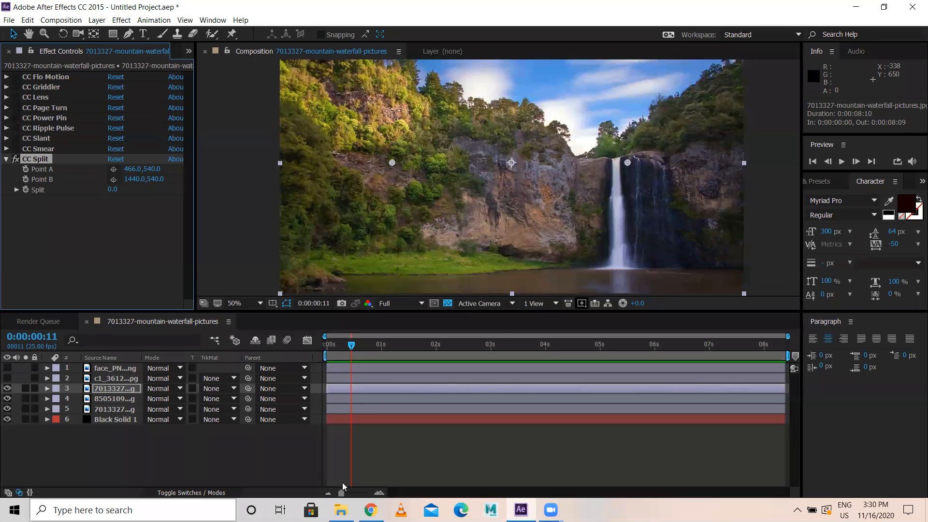
# Step: Switch to Chrome, search Google Images for "mask png" and open the source page of the blue surgical mask picture from ABA Journal
pyautogui.hotkey('alt', 'Tab')
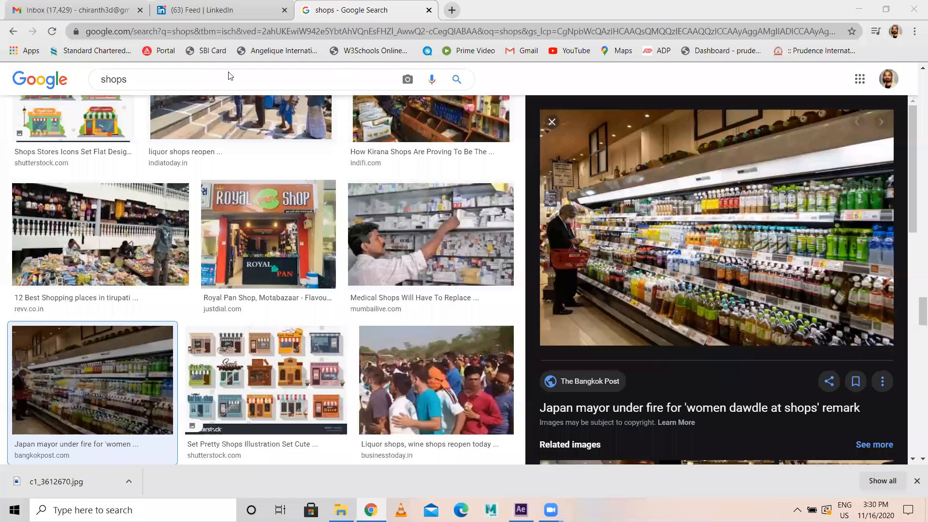
pyautogui.click(134, 78)
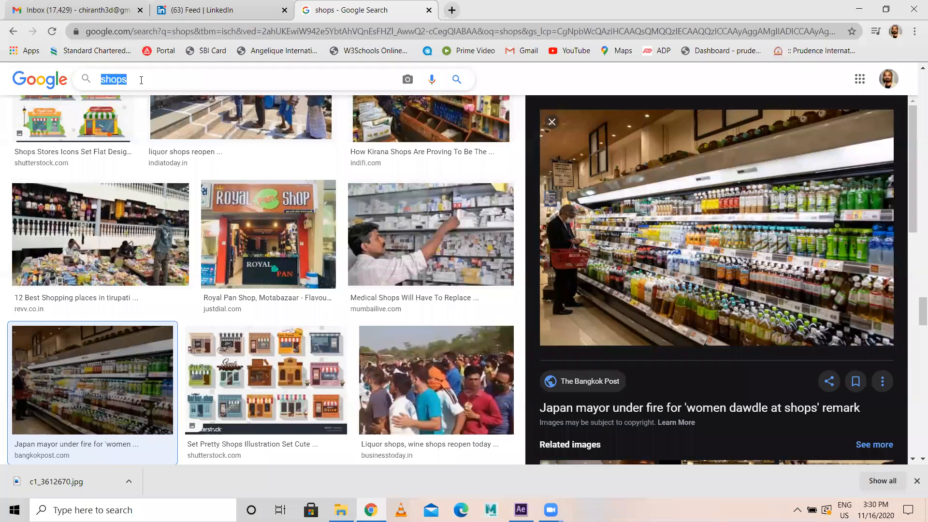
pyautogui.write('mask png')
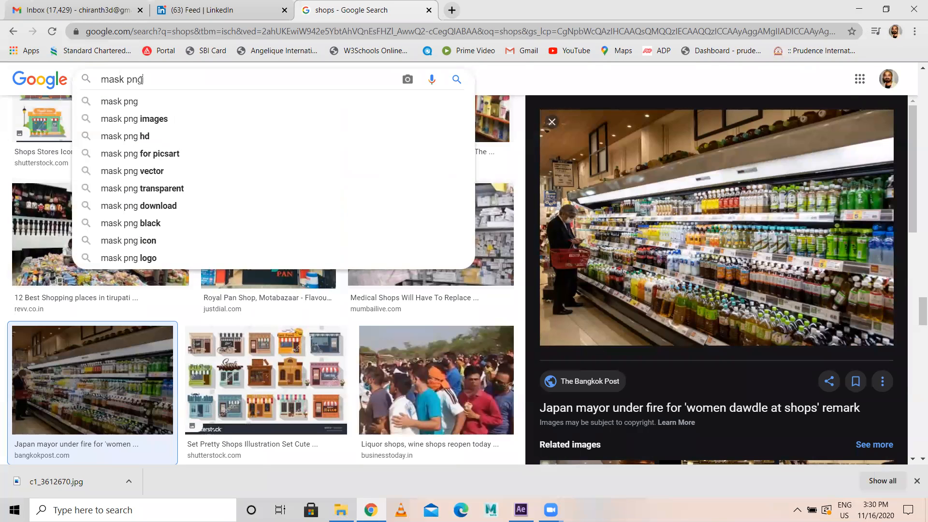
pyautogui.press('Return')
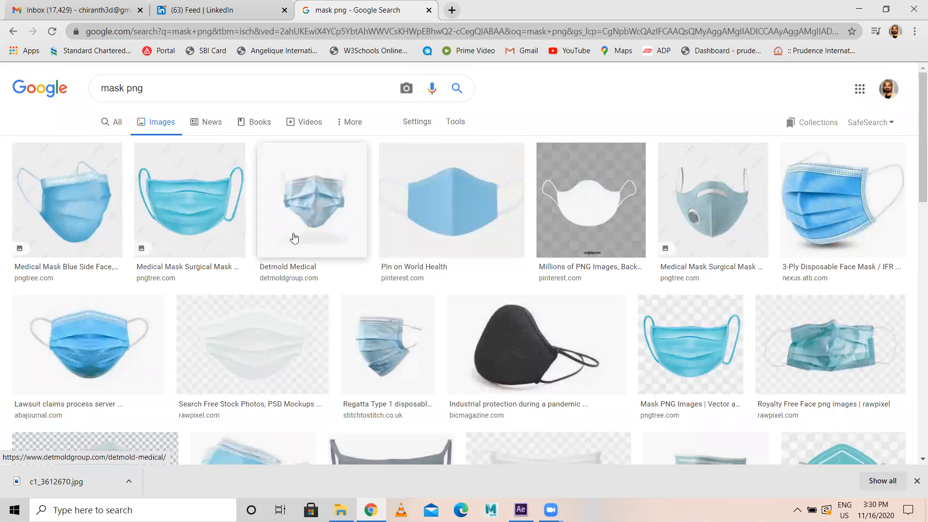
pyautogui.click(114, 355)
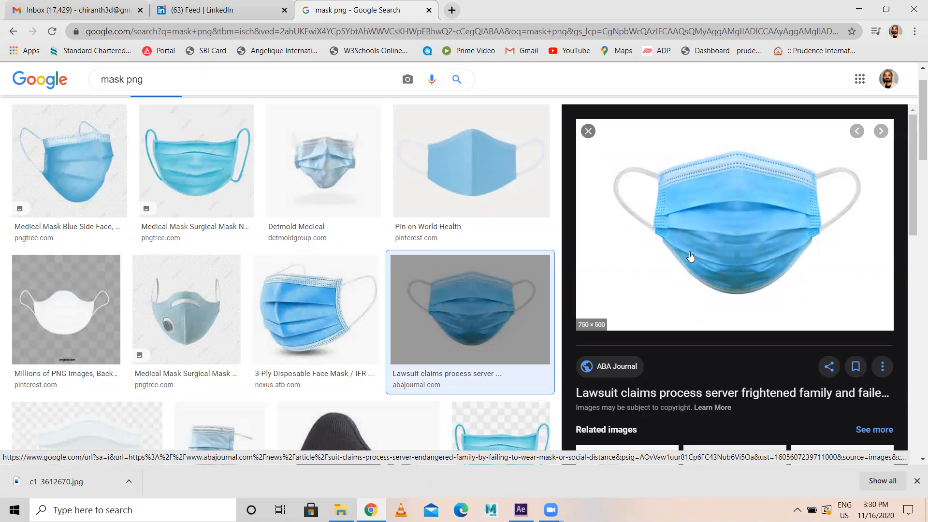
pyautogui.click(608, 244)
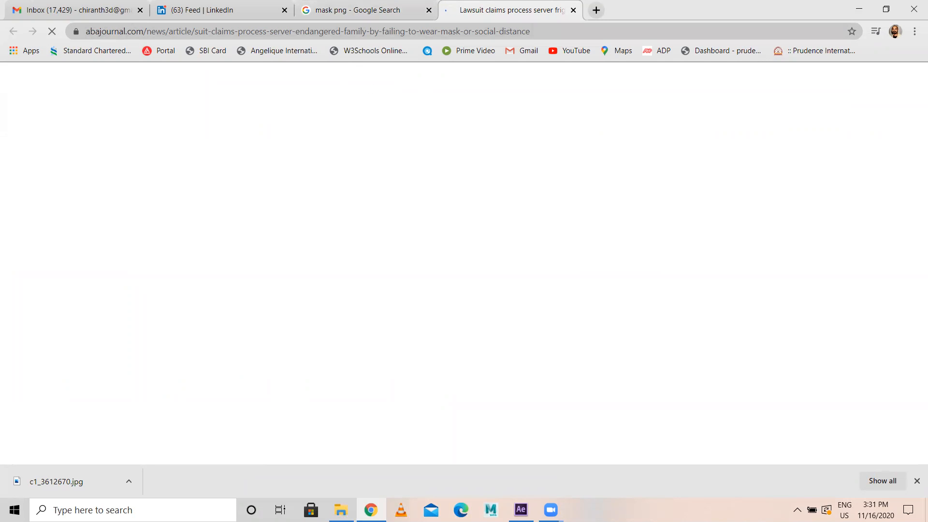
# Step: Switch back to After Effects, hide the picture layers 3 to 5 and show the face_PNG5660.png layer
pyautogui.click(521, 510)
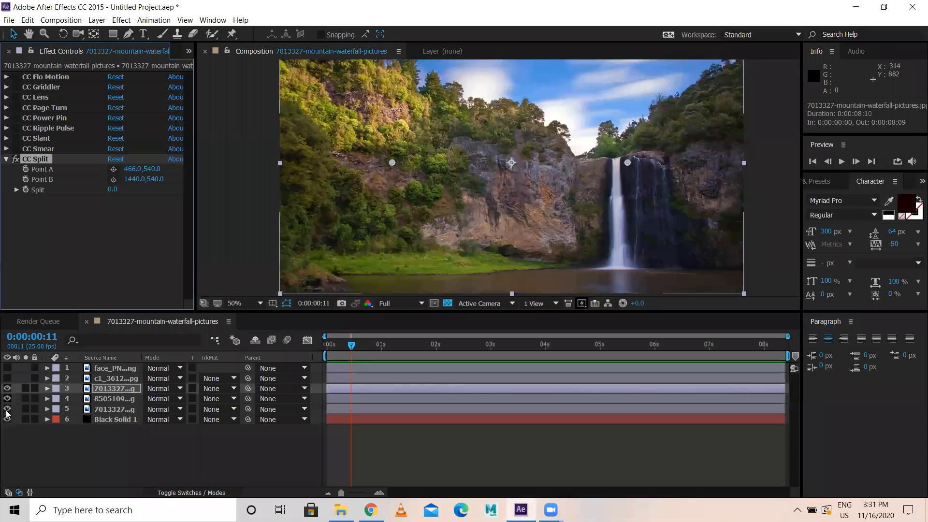
pyautogui.moveTo(7, 408); pyautogui.dragTo(11, 368)
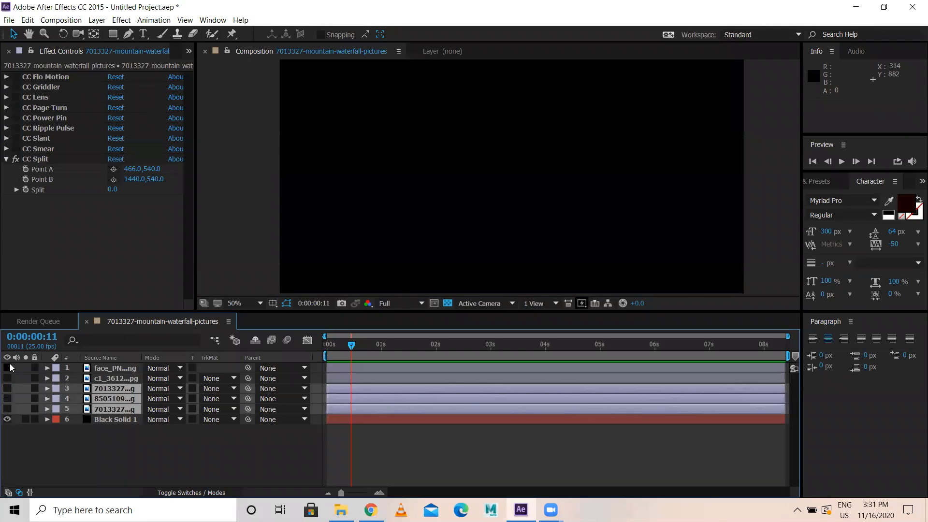
pyautogui.click(9, 368)
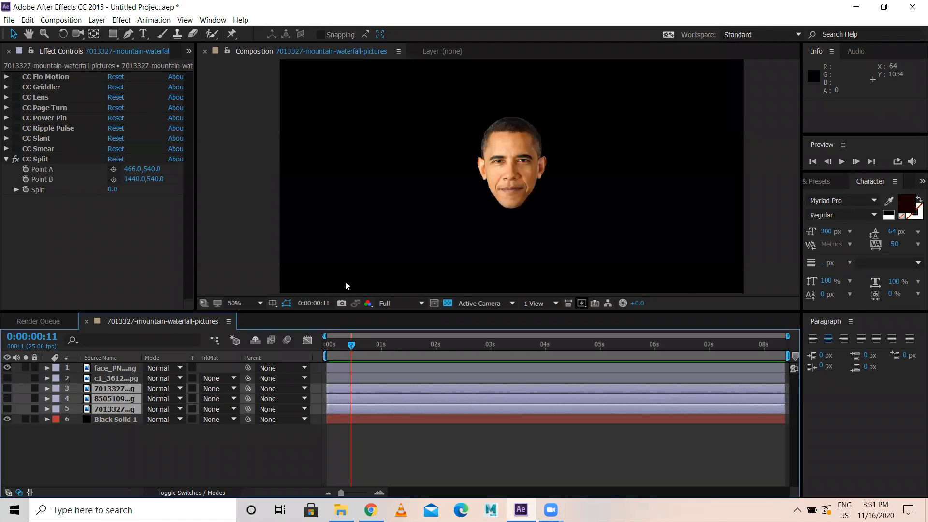
# Step: Scale the face_PNG5660.png layer to 268%
pyautogui.scroll(1, 614, 219)
pyautogui.click(106, 369)
pyautogui.press('s')
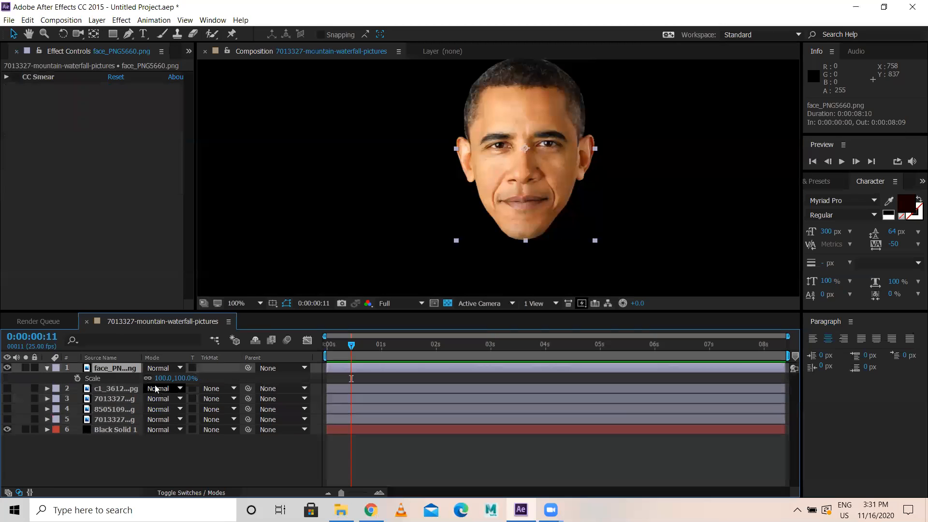
pyautogui.moveTo(163, 378); pyautogui.dragTo(203, 378)
pyautogui.scroll(-1, 642, 216)
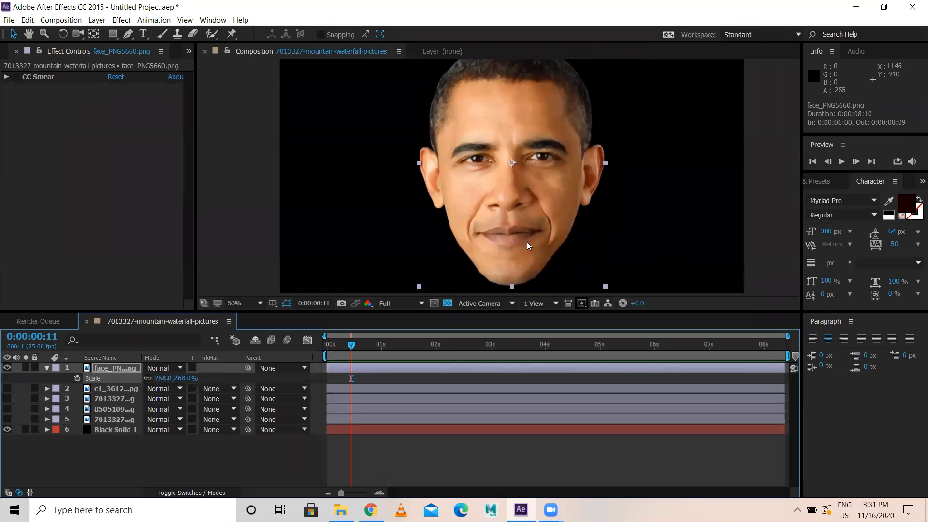
# Step: Apply the CC Split effect to the face_PNG5660.png layer
pyautogui.rightClick(62, 98)
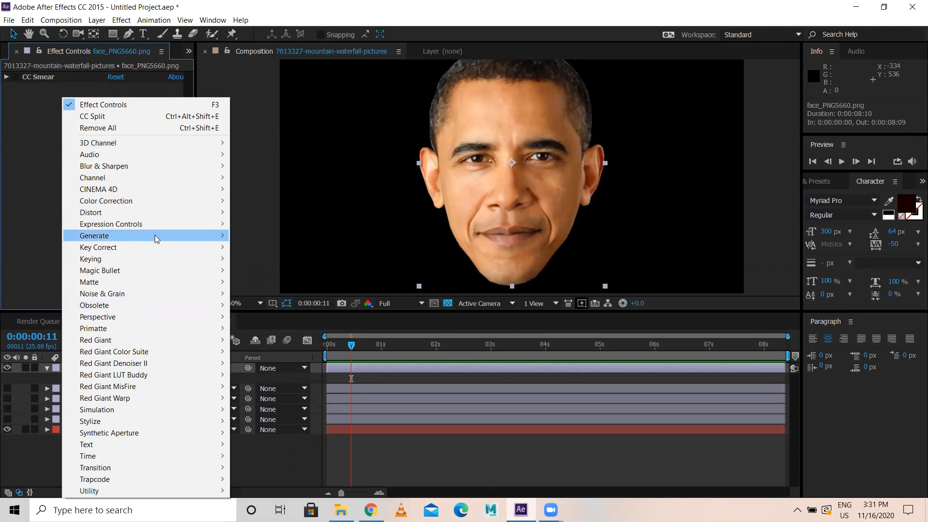
pyautogui.moveTo(155, 235)
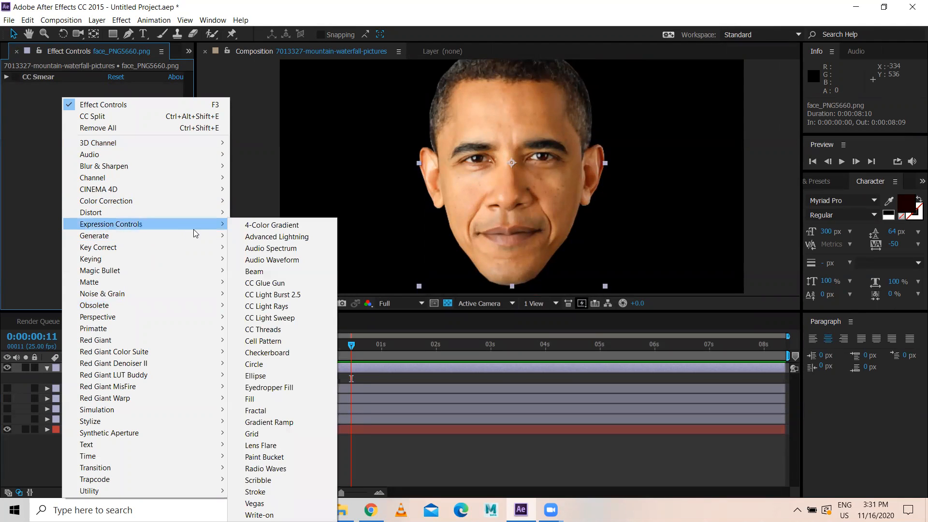
pyautogui.click(94, 116)
# Step: Place the CC Split points on the mouth corners, Point A at about (95, 300) and Point B at about (188, 294)
pyautogui.moveTo(559, 163); pyautogui.dragTo(542, 230)
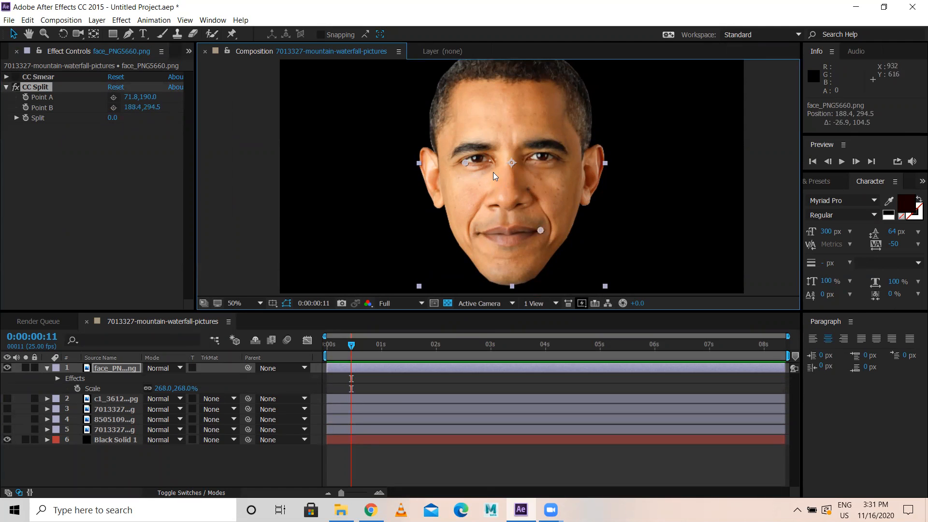
pyautogui.moveTo(464, 164); pyautogui.dragTo(477, 236)
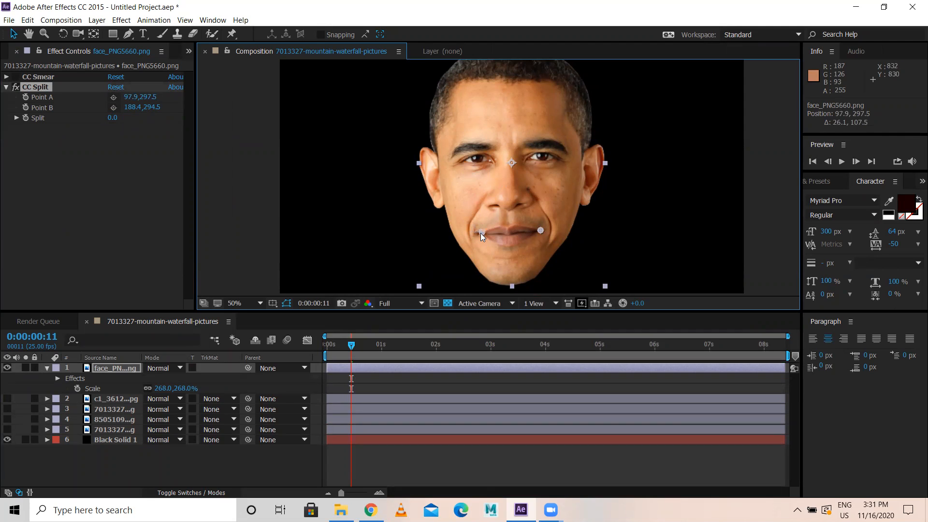
pyautogui.moveTo(478, 234); pyautogui.dragTo(478, 235)
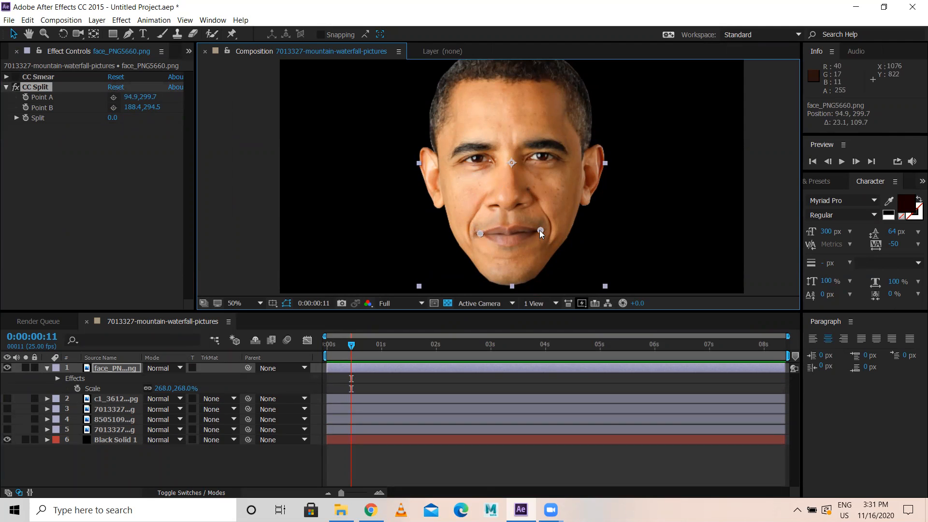
pyautogui.moveTo(539, 233); pyautogui.dragTo(538, 232)
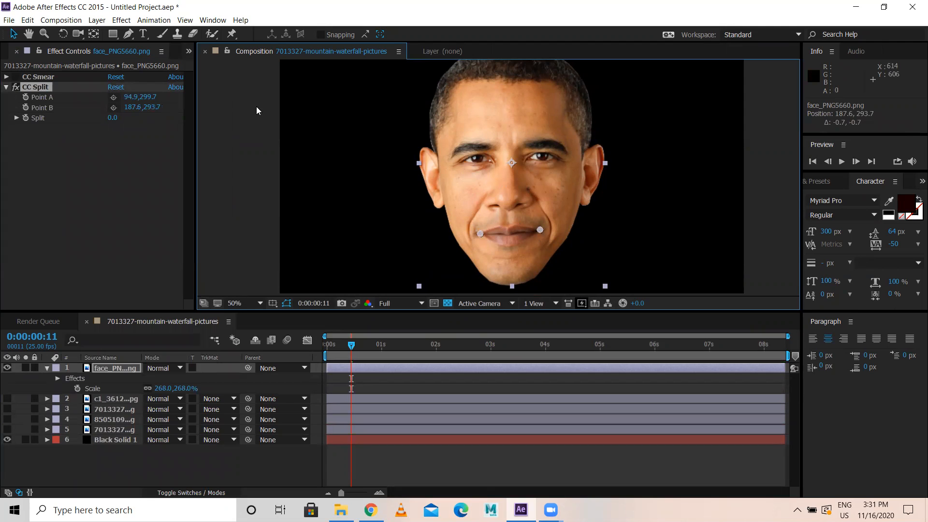
# Step: Set the face's CC Split amount to 31 and widen the points to about (87, 300) for A and (192, 297) for B
pyautogui.moveTo(114, 117); pyautogui.dragTo(101, 99)
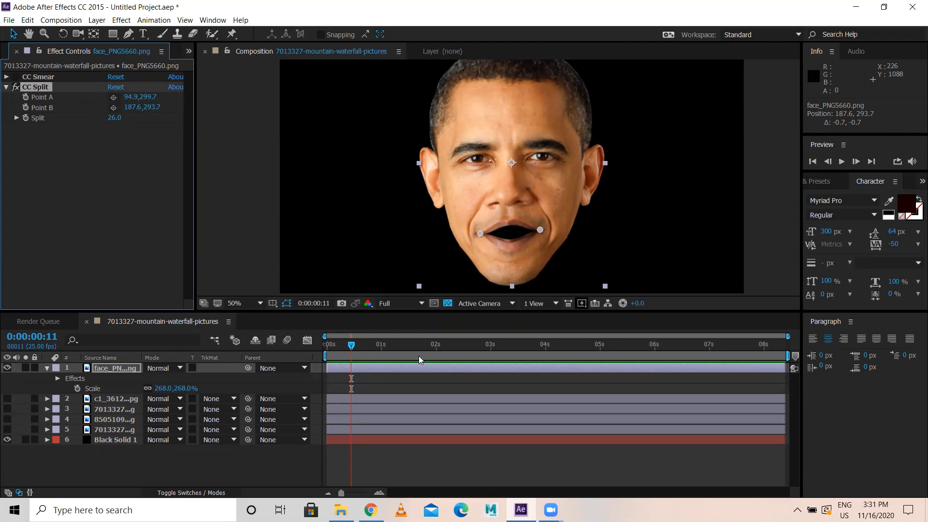
pyautogui.moveTo(113, 118)
pyautogui.mouseDown()
pyautogui.moveTo(100, 119)
pyautogui.moveTo(114, 119)
pyautogui.mouseUp()
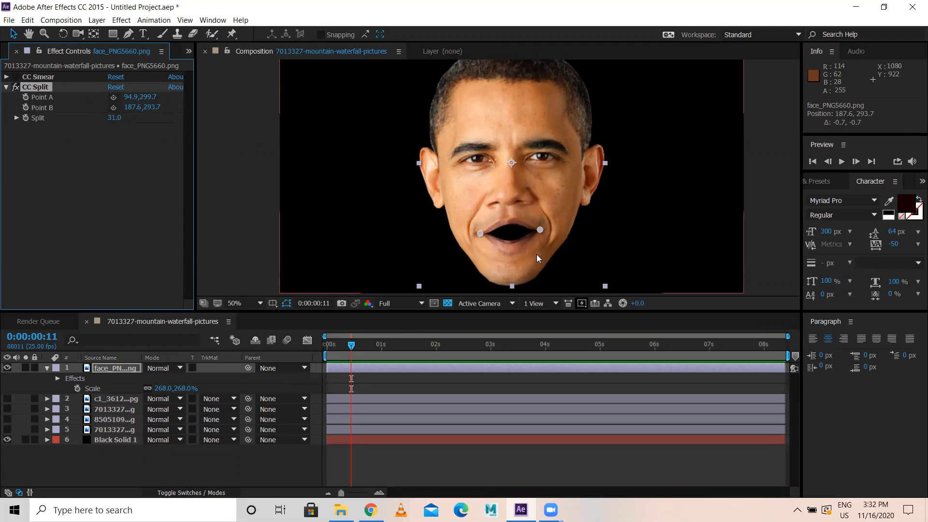
pyautogui.moveTo(477, 231); pyautogui.dragTo(475, 233)
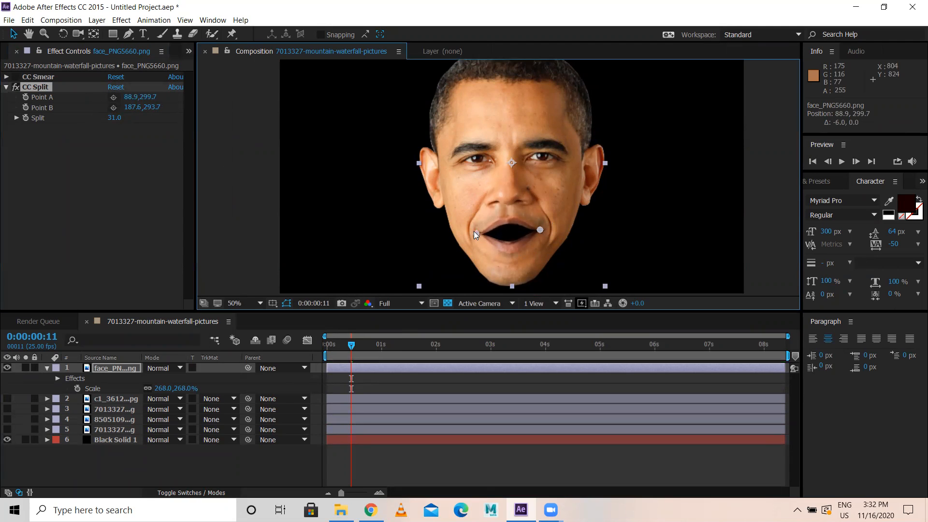
pyautogui.moveTo(540, 228); pyautogui.dragTo(542, 229)
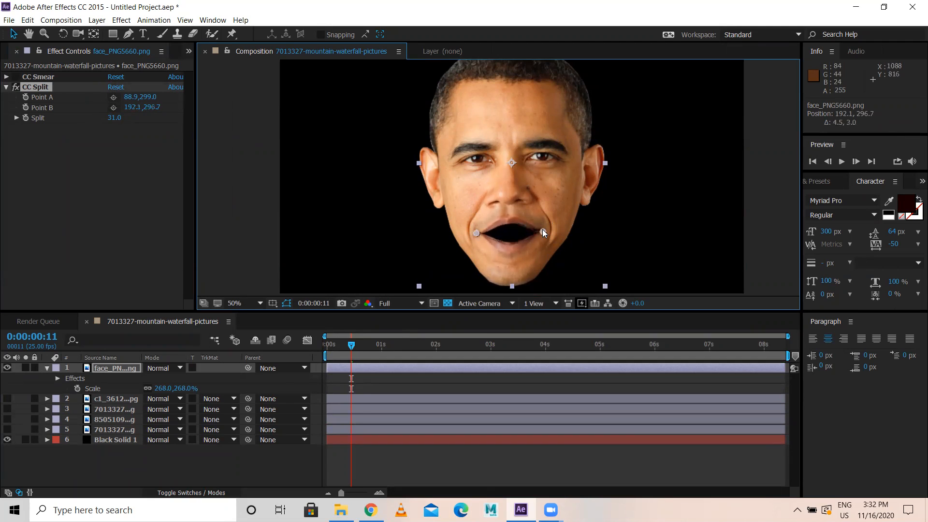
pyautogui.moveTo(477, 232); pyautogui.dragTo(475, 232)
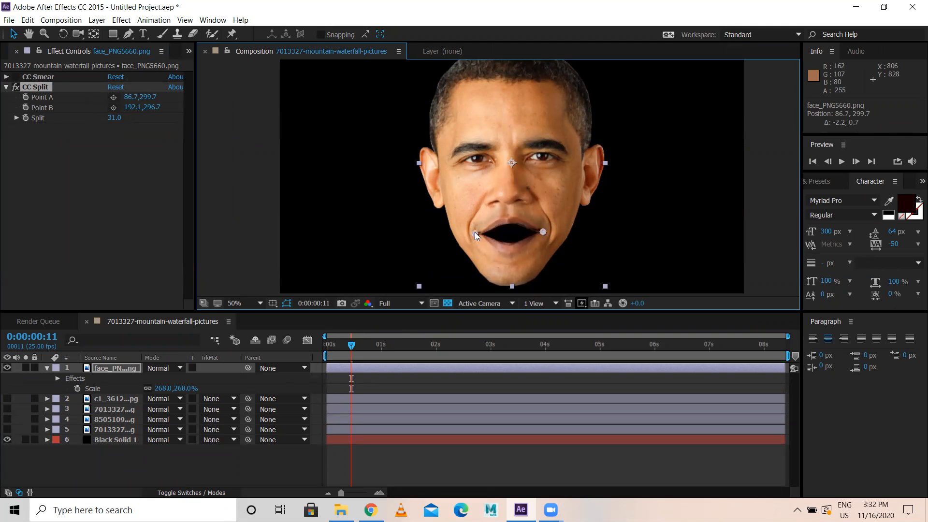
# Step: Set the face's CC Split amount to 0, collapse the effect's settings and turn the effect off
pyautogui.moveTo(116, 124); pyautogui.dragTo(77, 125)
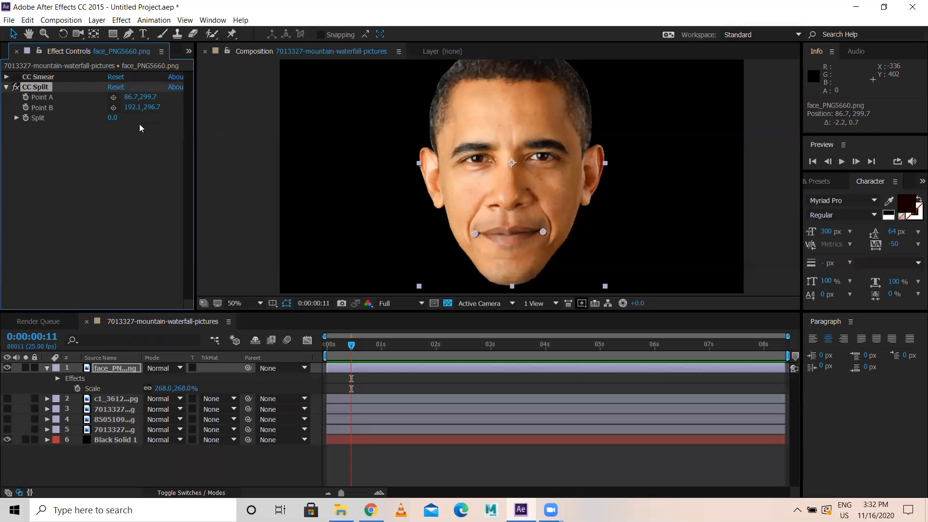
pyautogui.click(6, 87)
pyautogui.click(16, 87)
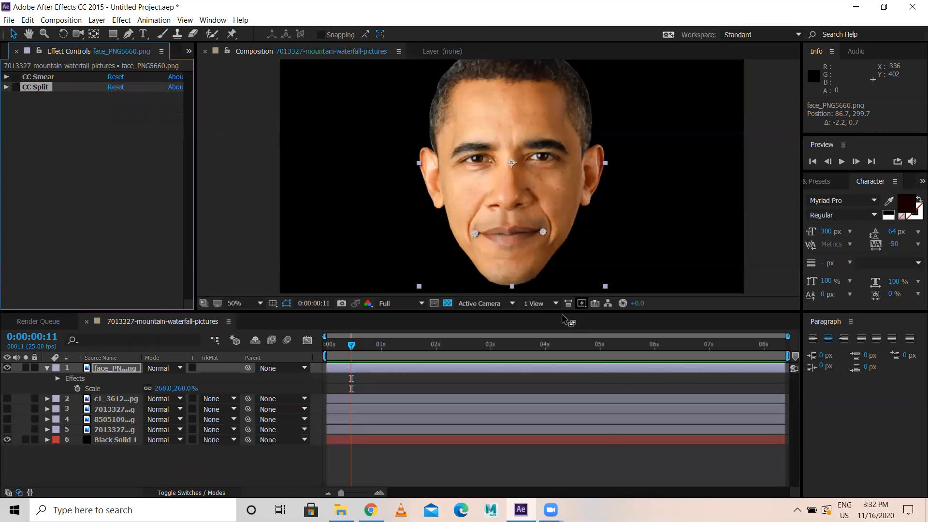
pyautogui.click(509, 253)
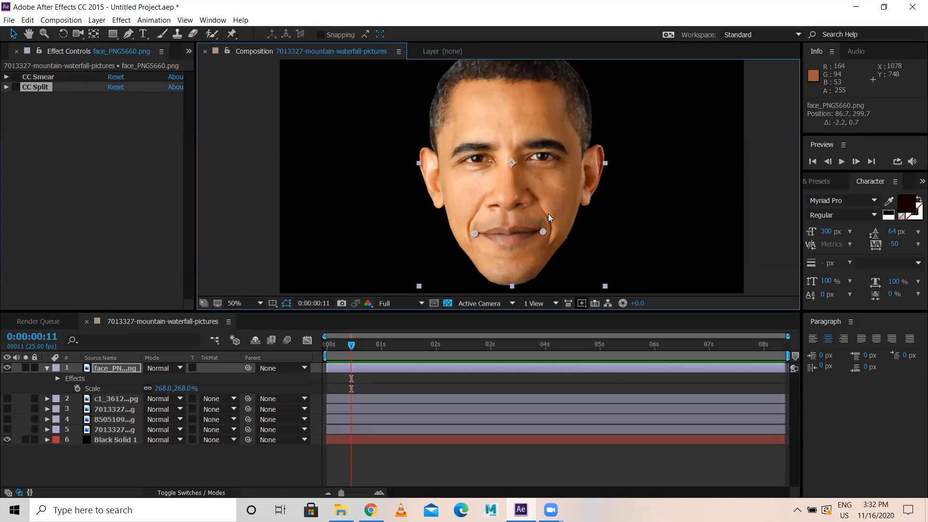
# Step: Apply CC Split 2 to the face and place Point A at about (90, 300) and Point B at about (190, 296) on the mouth corners
pyautogui.rightClick(66, 136)
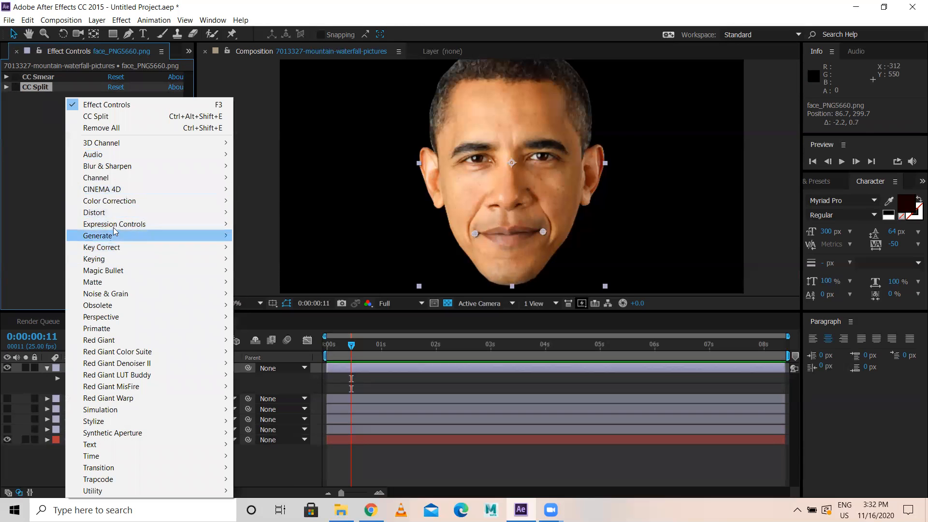
pyautogui.moveTo(112, 213)
pyautogui.click(280, 258)
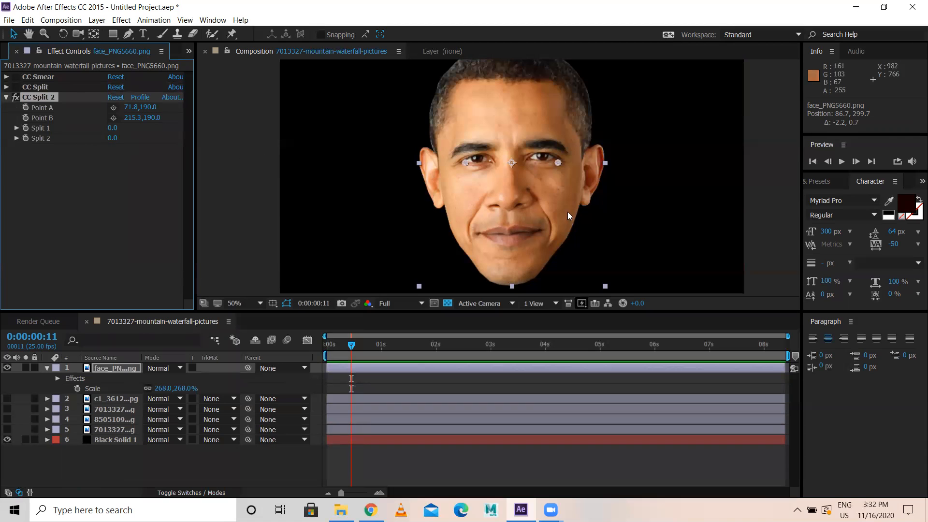
pyautogui.moveTo(557, 162); pyautogui.dragTo(542, 231)
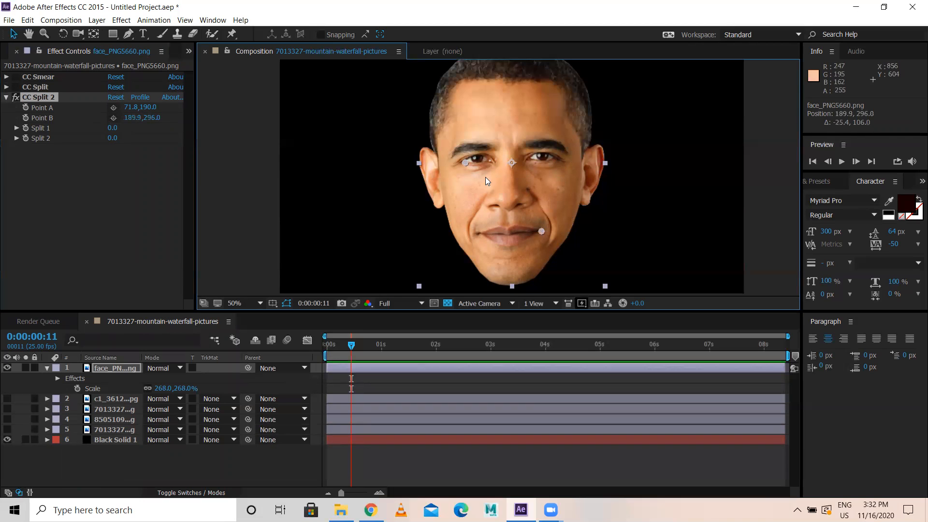
pyautogui.moveTo(465, 164); pyautogui.dragTo(477, 235)
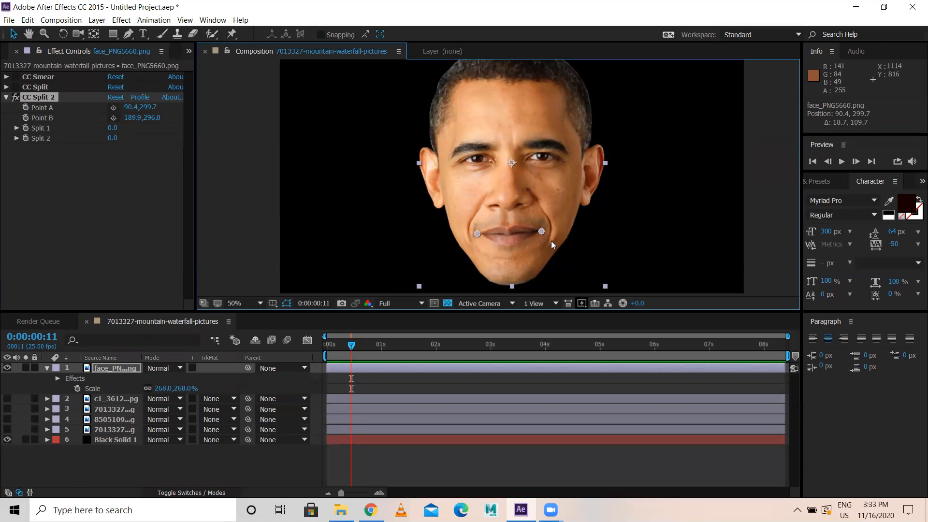
# Step: Try CC Split 2 on the mouth with Split 1 at 25 and return Split 1 to 0
pyautogui.moveTo(112, 128); pyautogui.dragTo(148, 149)
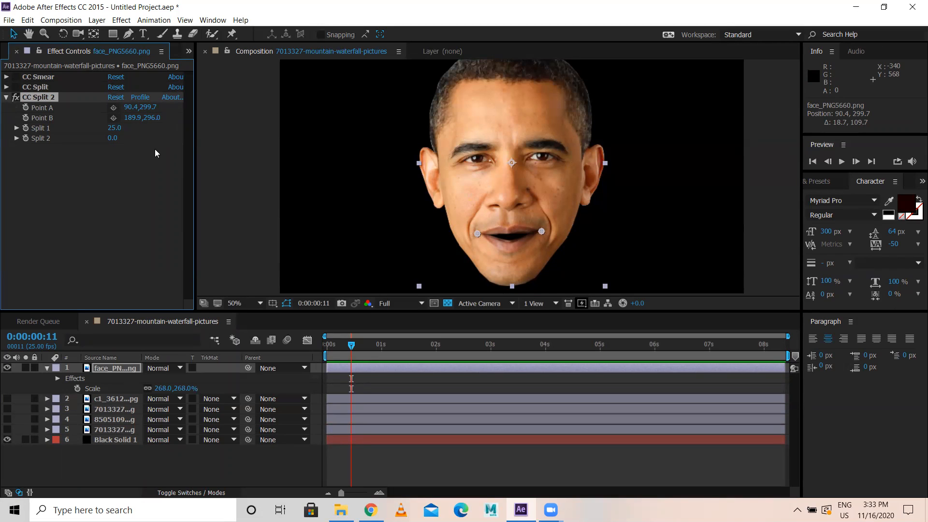
pyautogui.moveTo(133, 139); pyautogui.dragTo(15, 110)
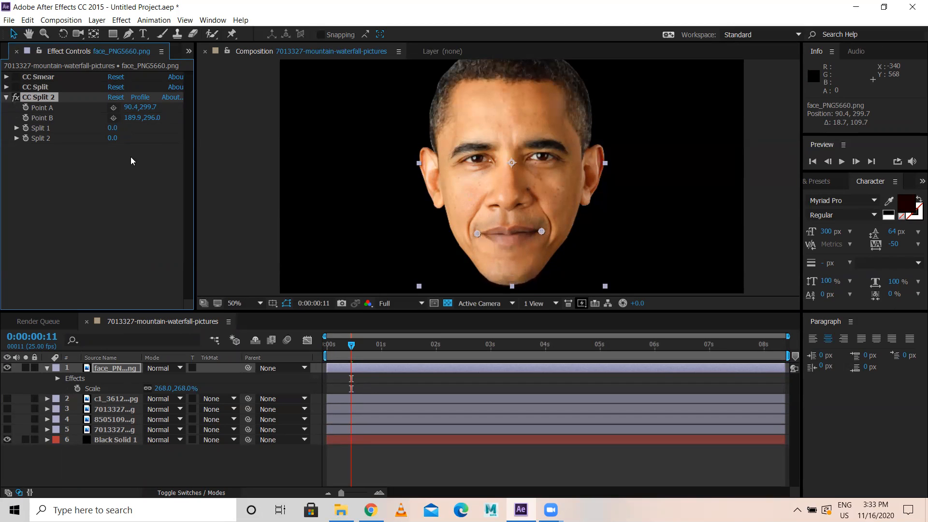
# Step: Leave Split 1 at 0, collapse the face's CC Split 2 settings and turn the effect off
pyautogui.click(125, 129)
pyautogui.moveTo(123, 128); pyautogui.dragTo(76, 137)
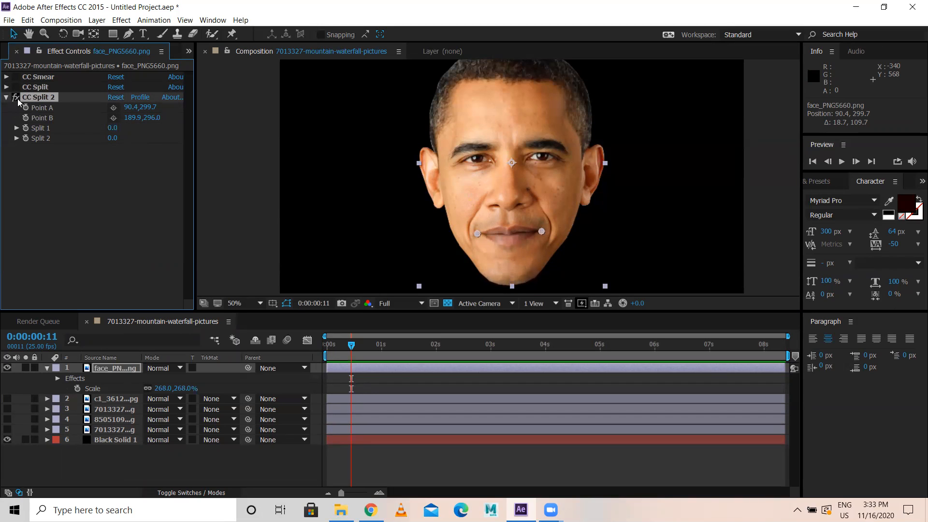
pyautogui.click(6, 97)
pyautogui.click(67, 153)
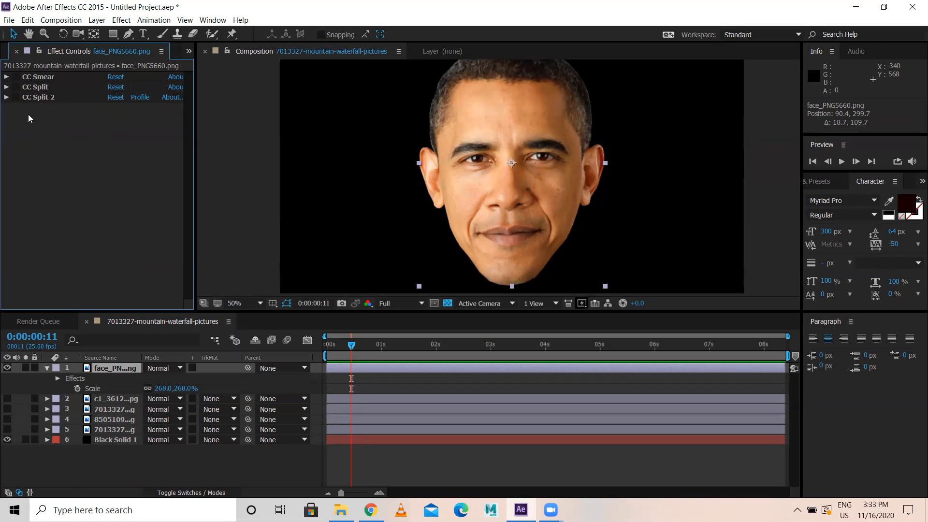
# Step: Turn CC Split 2 back on, try Split 1 down to 1, and collapse and switch off the effect again
pyautogui.click(15, 98)
pyautogui.click(6, 98)
pyautogui.moveTo(110, 129); pyautogui.dragTo(19, 136)
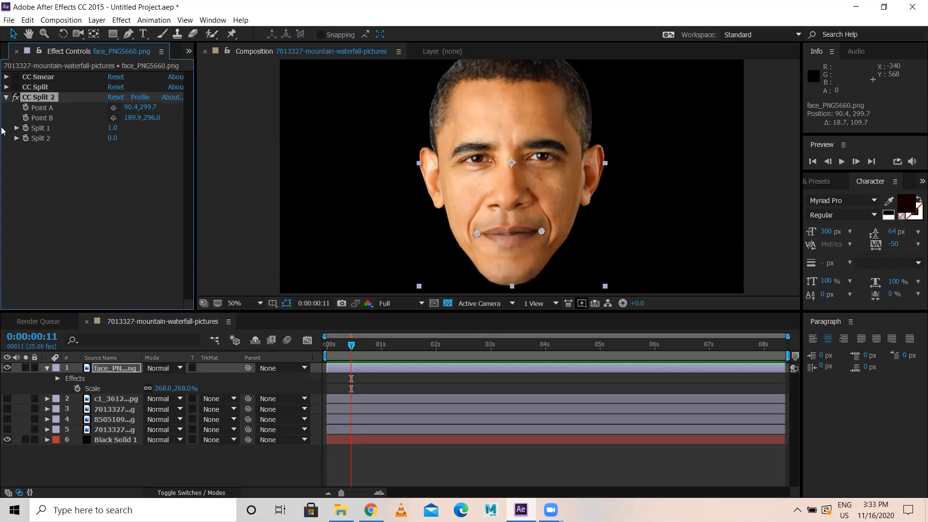
pyautogui.click(7, 98)
pyautogui.click(64, 160)
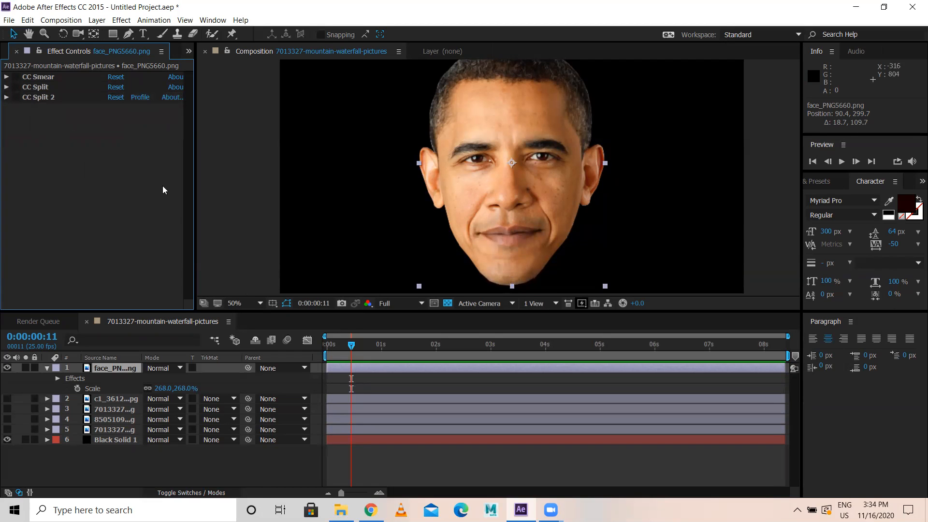
pyautogui.rightClick(96, 148)
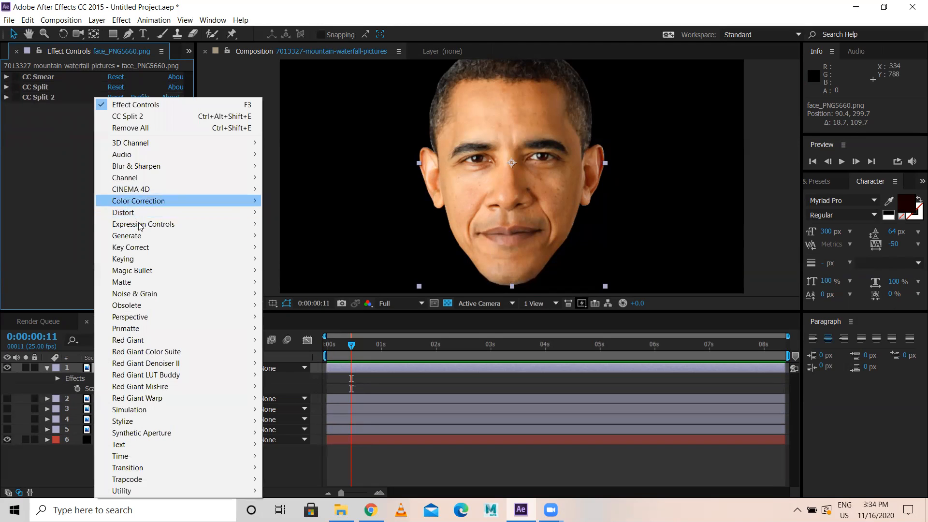
pyautogui.moveTo(138, 212)
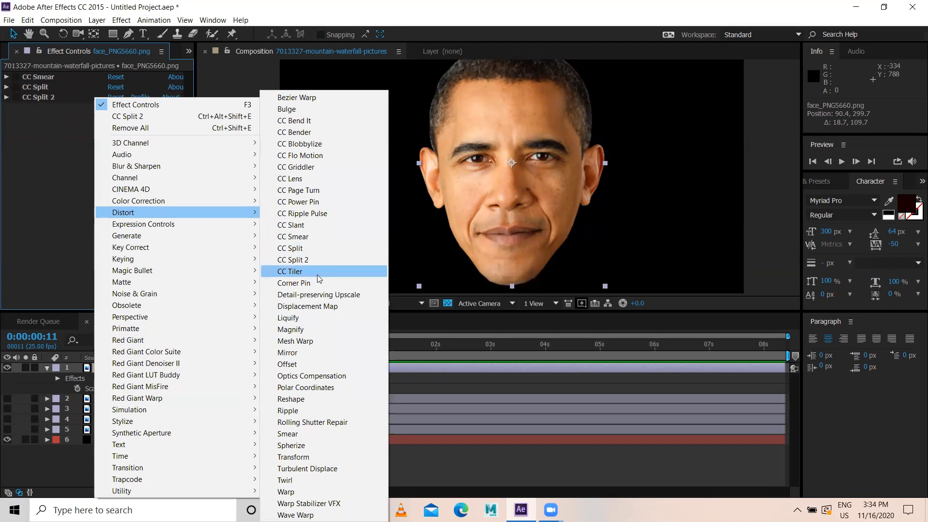
pyautogui.click(68, 179)
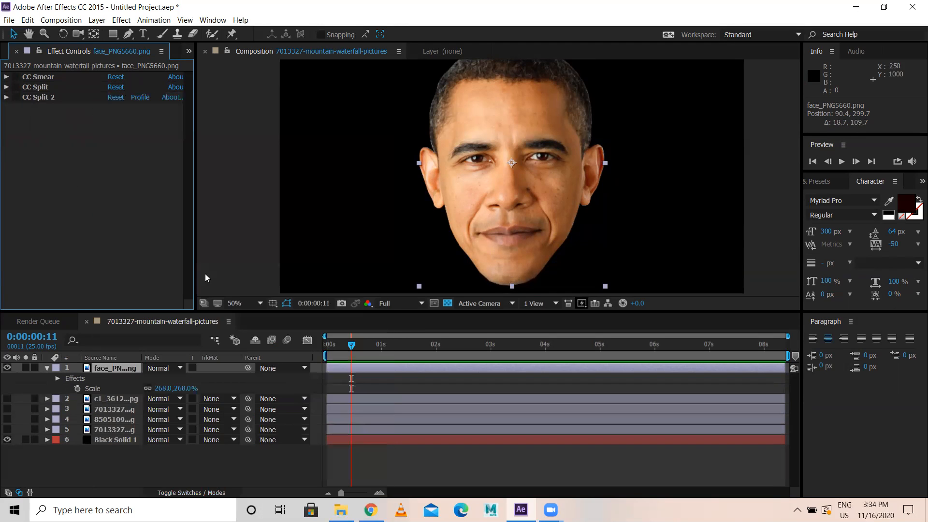
# Step: Apply CC Tiler to the face with Scale at 30%, and turn off and collapse the effect
pyautogui.rightClick(66, 154)
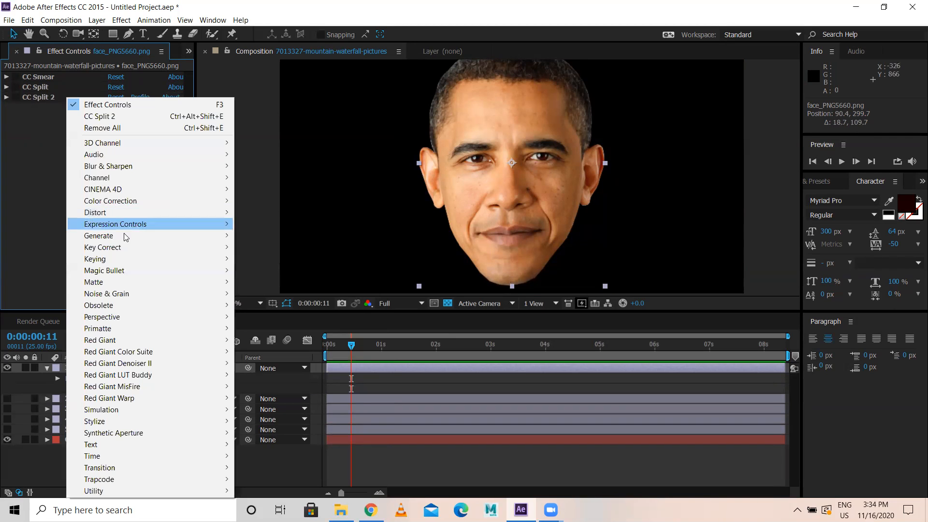
pyautogui.moveTo(149, 214)
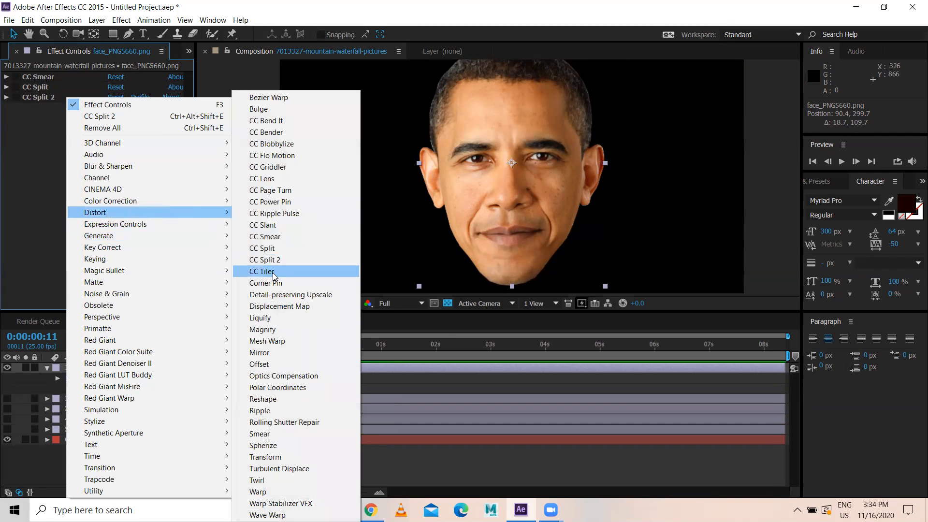
pyautogui.click(297, 272)
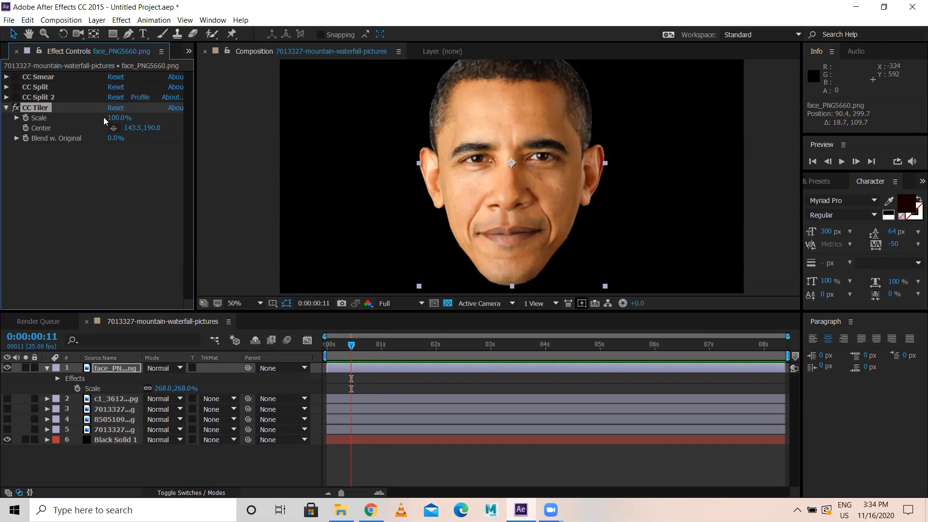
pyautogui.moveTo(119, 118); pyautogui.dragTo(70, 139)
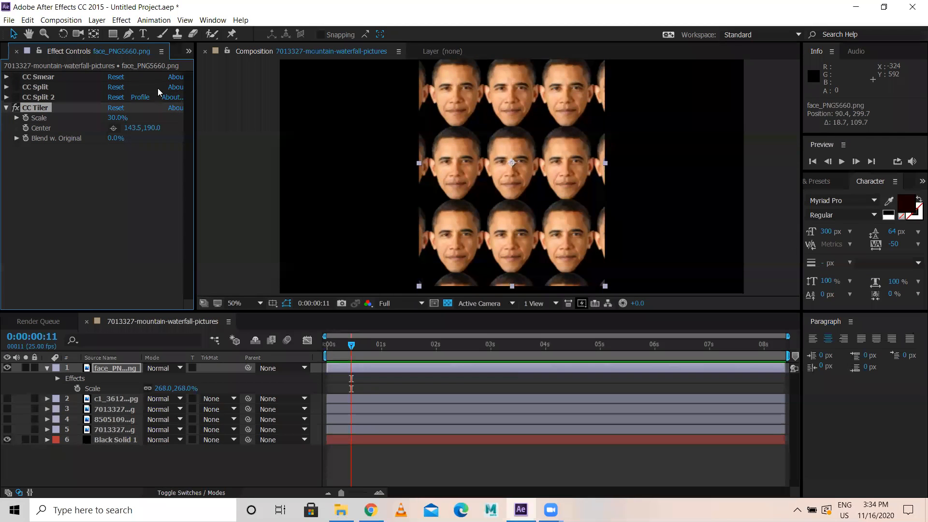
pyautogui.click(15, 107)
pyautogui.click(6, 107)
# Step: Import videoplayback.mp4 from the Class work folder in File Explorer into the After Effects project
pyautogui.click(340, 510)
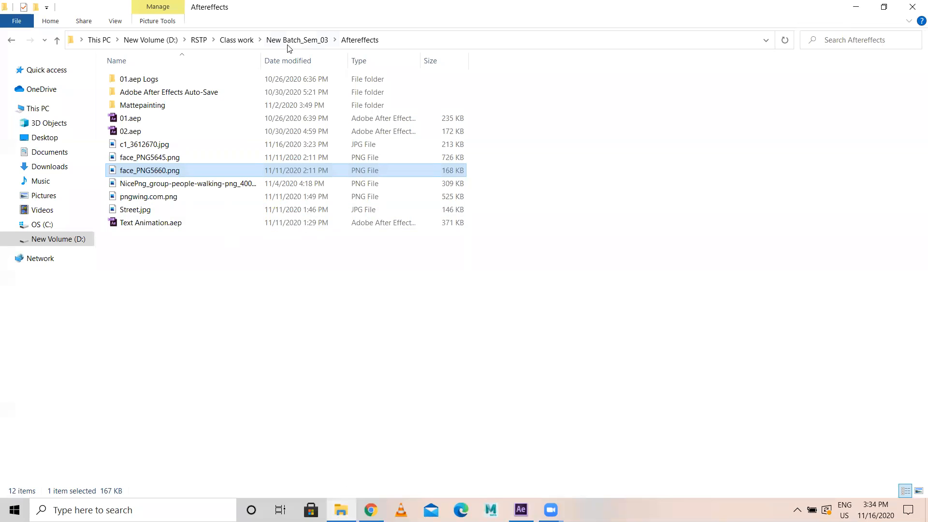
pyautogui.click(248, 43)
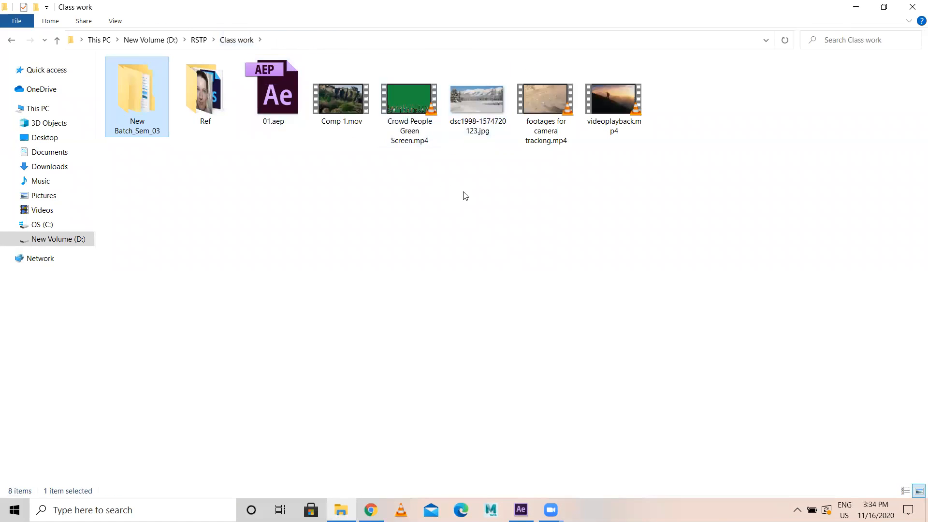
pyautogui.moveTo(614, 99); pyautogui.dragTo(566, 263)
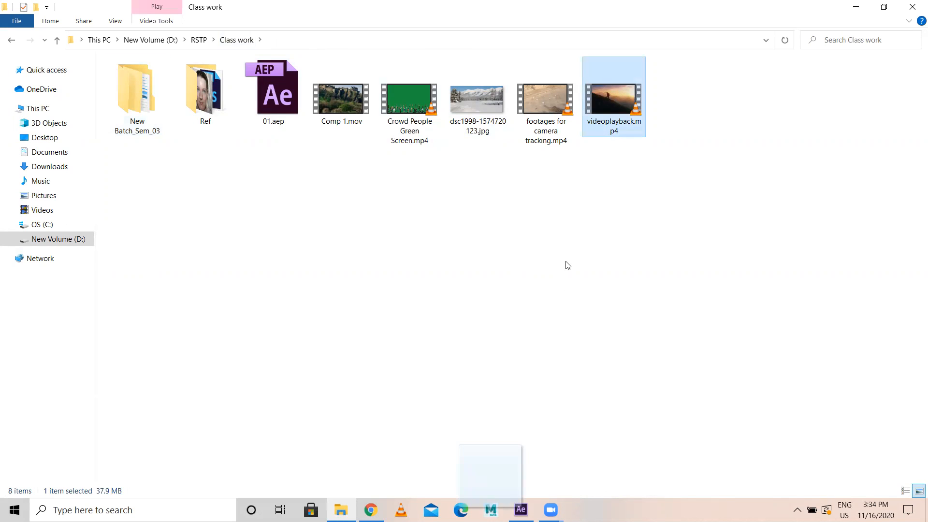
pyautogui.click(521, 510)
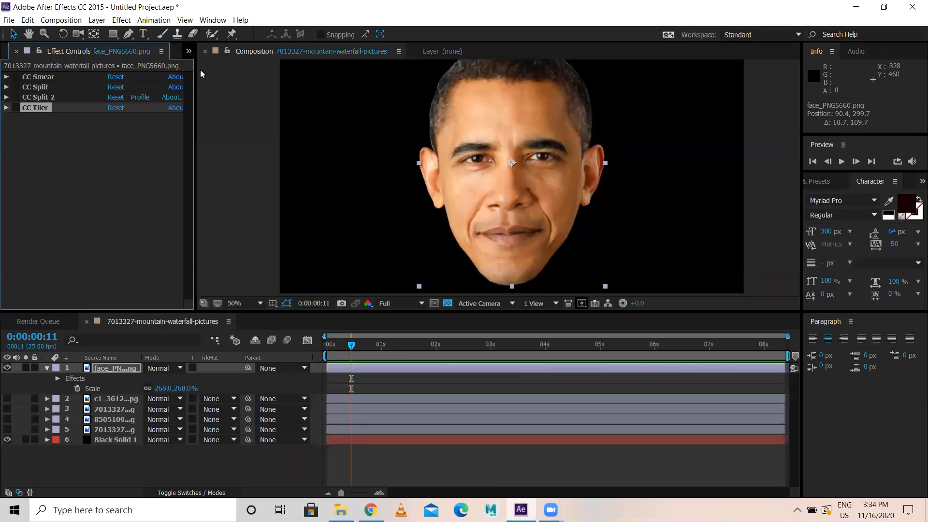
pyautogui.hotkey('ctrl', '0')
pyautogui.click(341, 510)
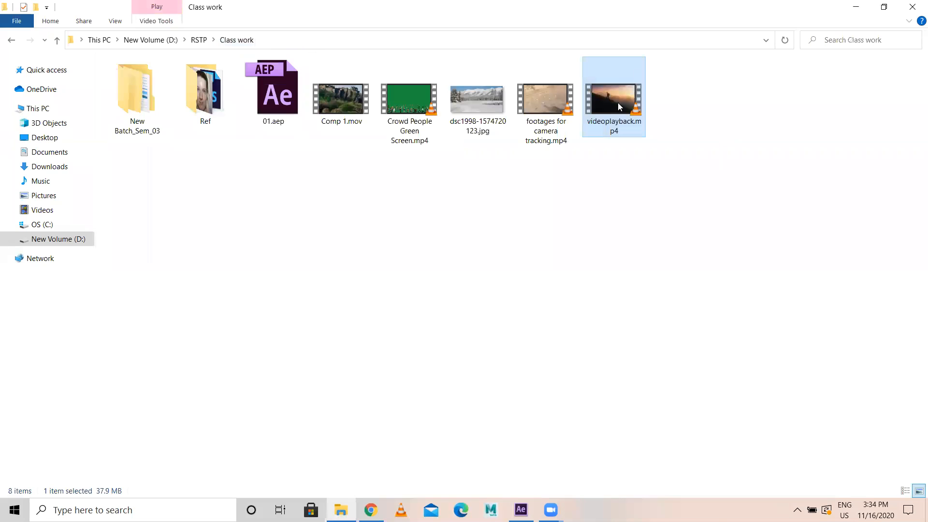
pyautogui.moveTo(614, 99); pyautogui.dragTo(134, 269)
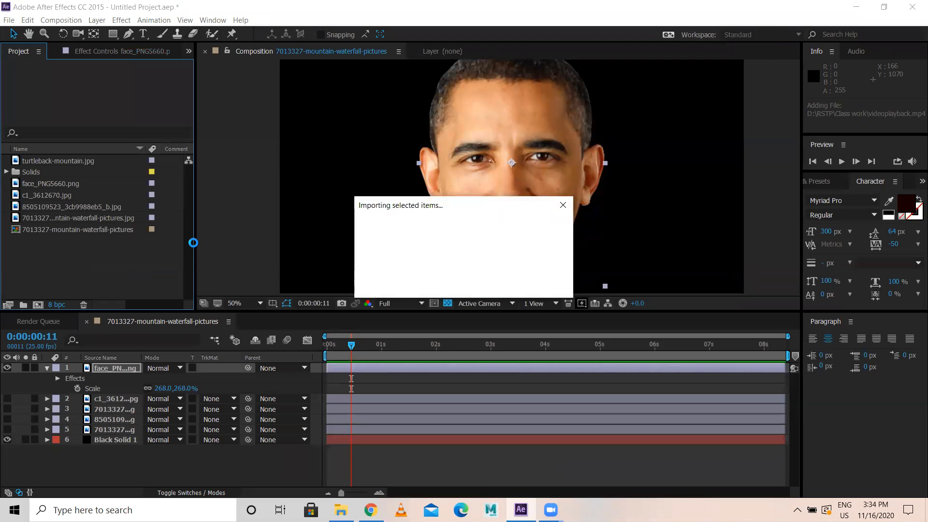
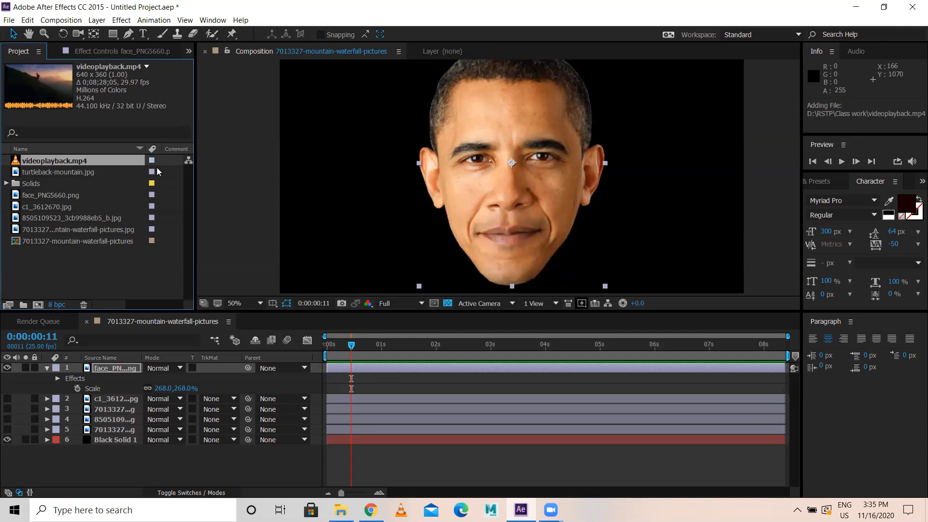
# Step: Add videoplayback.mp4 as the top layer above the face and scale it to fit the composition
pyautogui.moveTo(78, 160); pyautogui.dragTo(121, 374)
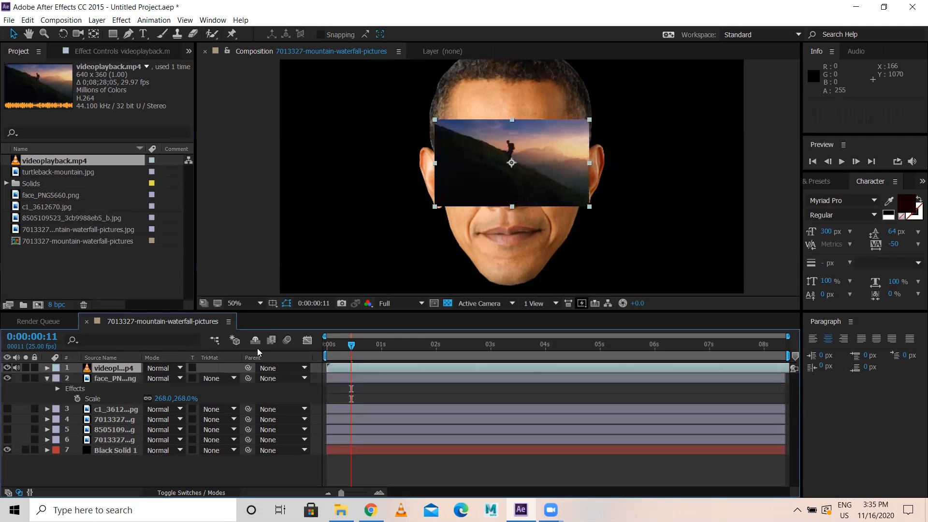
pyautogui.moveTo(376, 343); pyautogui.dragTo(530, 343)
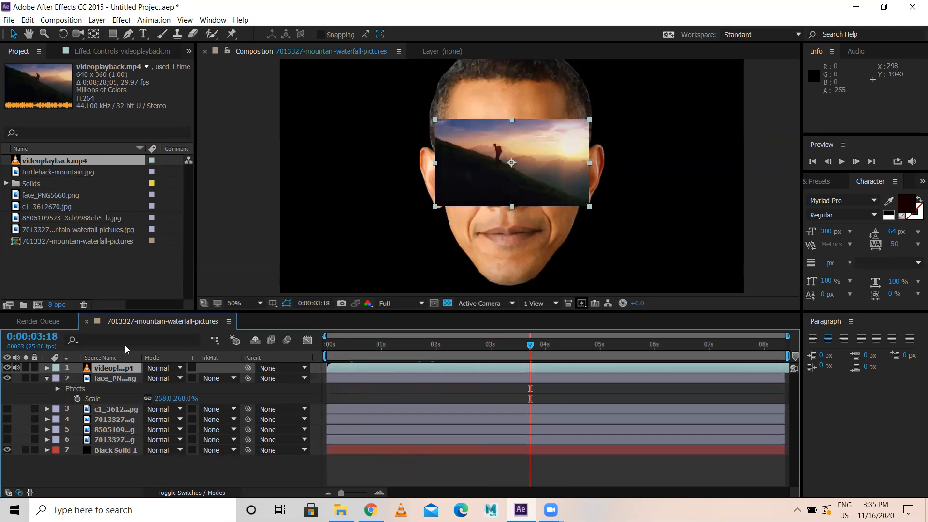
pyautogui.hotkey('ctrl', 'alt', 'f')
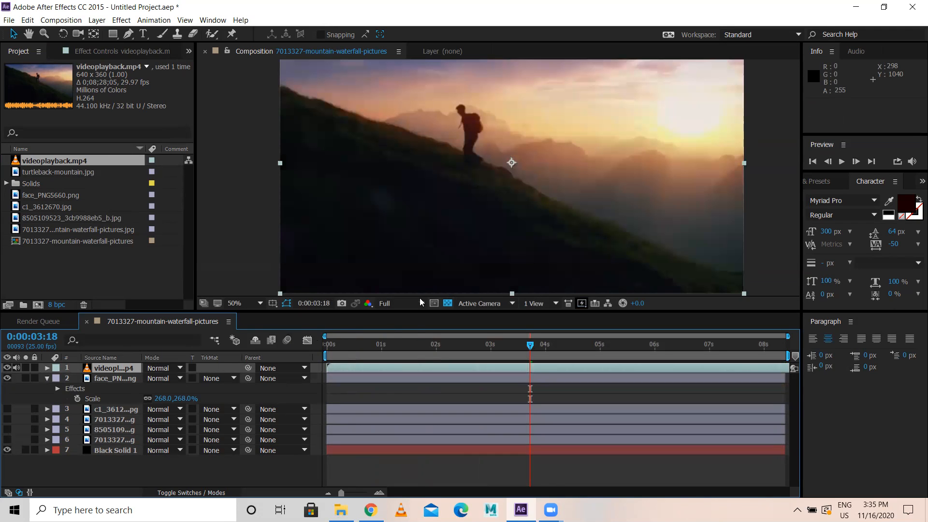
# Step: Apply CC Tiler to the video layer at 0:00:00:05 and set its Scale to 20%
pyautogui.moveTo(448, 343); pyautogui.dragTo(338, 346)
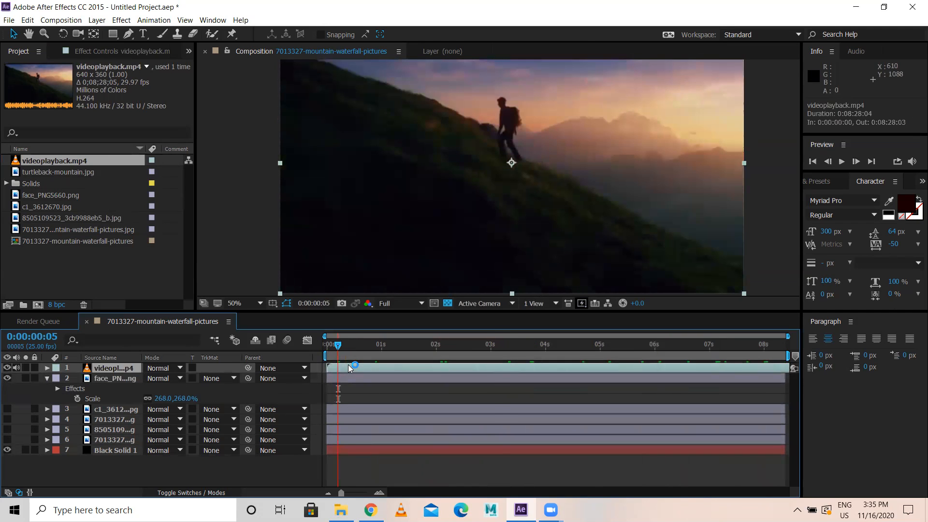
pyautogui.rightClick(350, 367)
pyautogui.moveTo(416, 235)
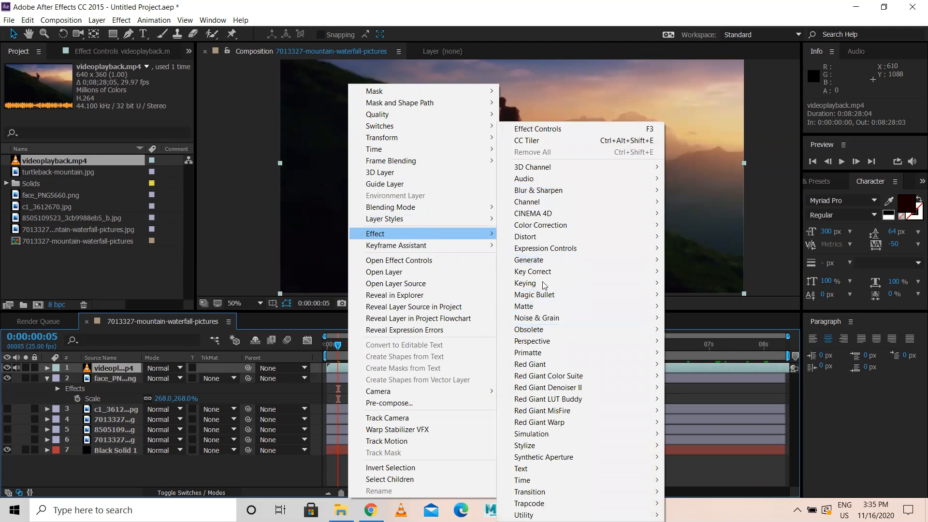
pyautogui.moveTo(538, 238)
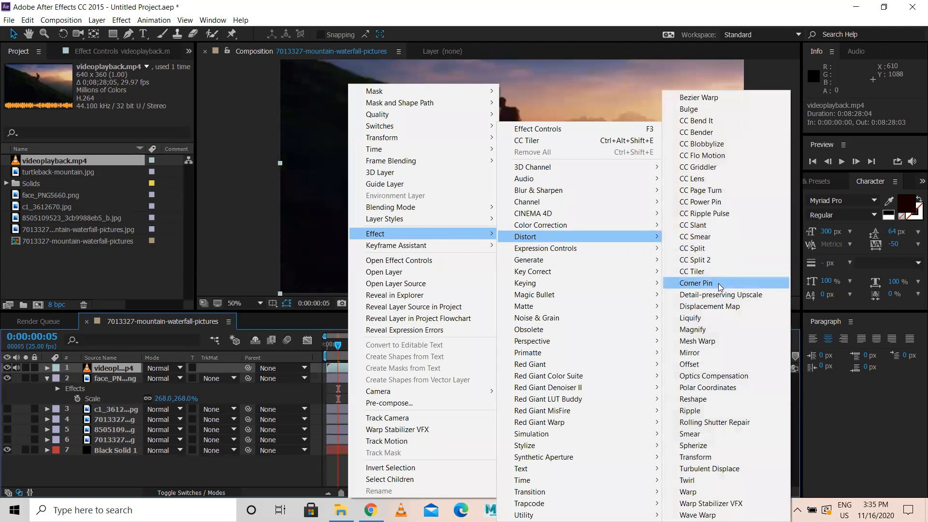
pyautogui.click(707, 273)
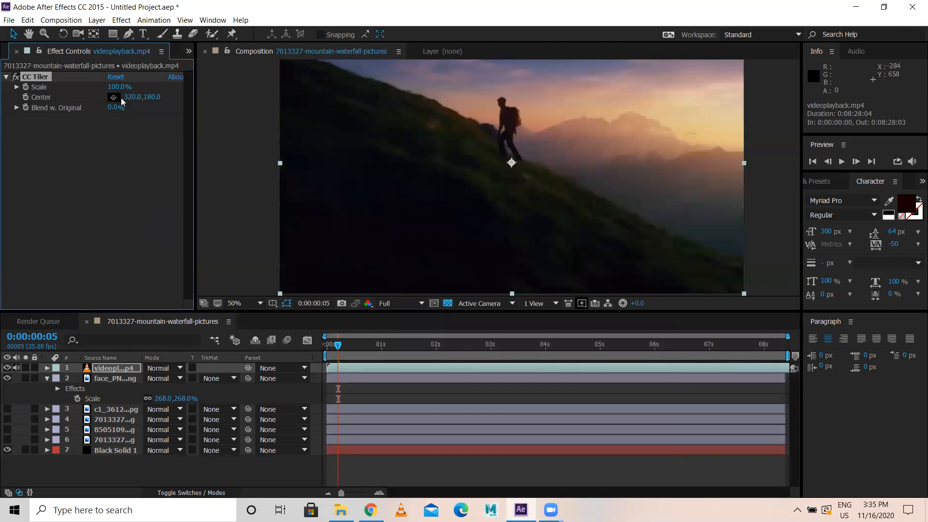
pyautogui.moveTo(118, 87); pyautogui.dragTo(67, 85)
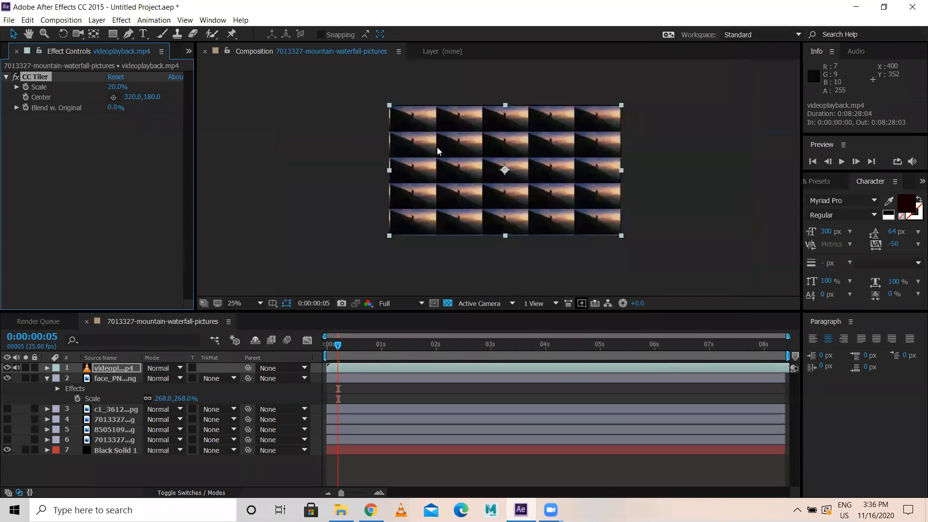
# Step: Set the video's CC Tiler Blend w. Original to 63% and scrub the timeline, stopping at 0:00:05:16
pyautogui.moveTo(116, 108); pyautogui.dragTo(155, 116)
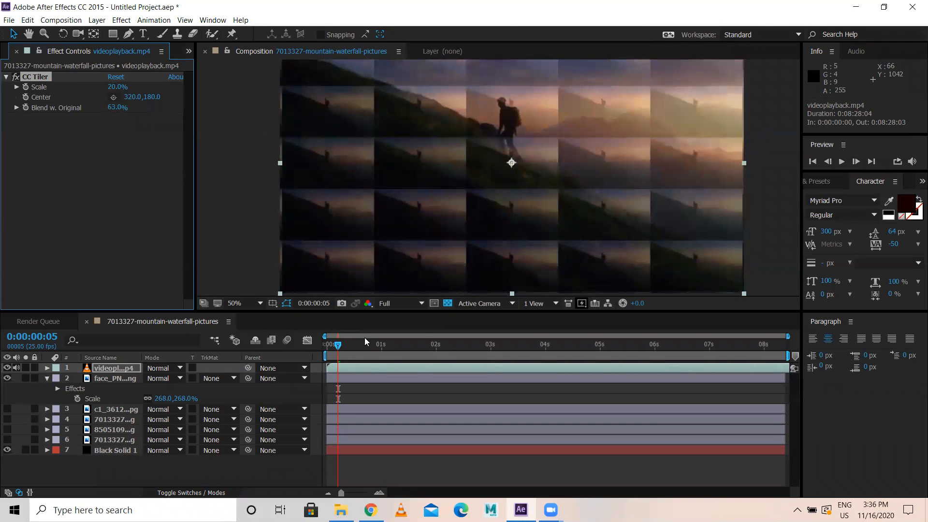
pyautogui.moveTo(361, 345); pyautogui.dragTo(754, 381)
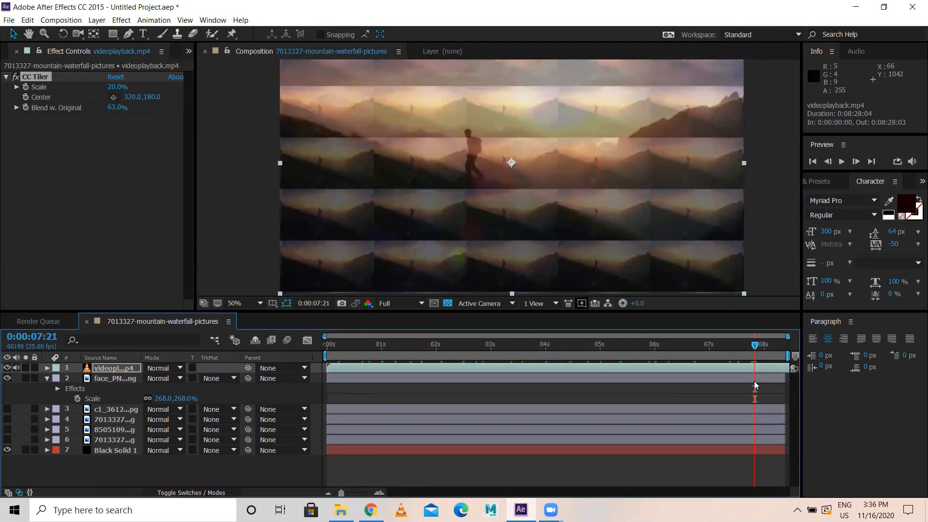
pyautogui.moveTo(583, 350); pyautogui.dragTo(635, 343)
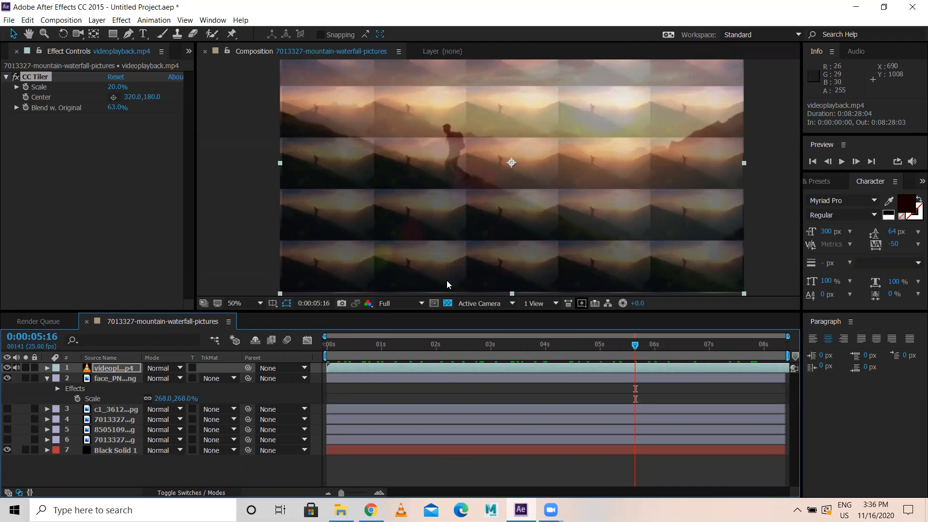
pyautogui.scroll(1, 477, 192)
pyautogui.scroll(-1, 477, 191)
# Step: Set Blend w. Original to 0%, and turn off and collapse the video's CC Tiler
pyautogui.moveTo(115, 108); pyautogui.dragTo(5, 125)
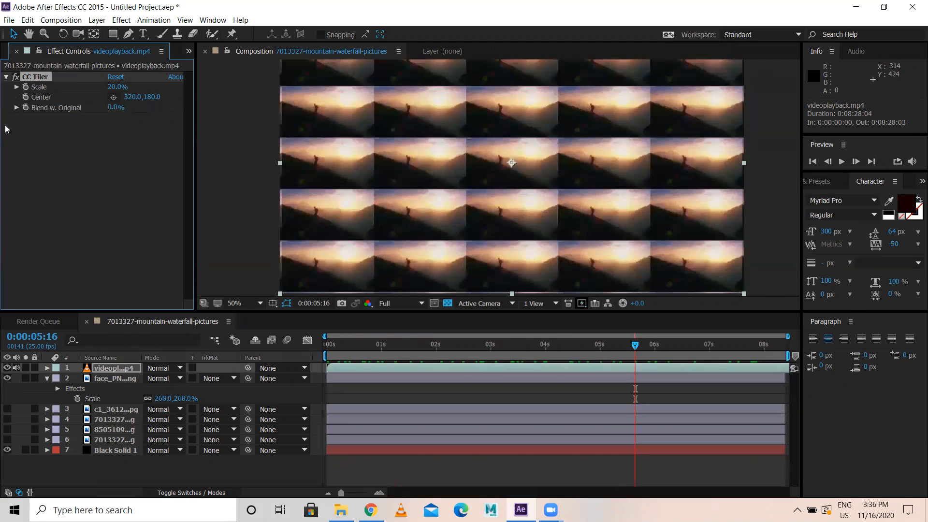
pyautogui.click(13, 77)
pyautogui.click(7, 77)
# Step: Apply Corner Pin to the video and place Upper Left at about (55, 85) and Lower Left at about (31, 333)
pyautogui.rightClick(46, 136)
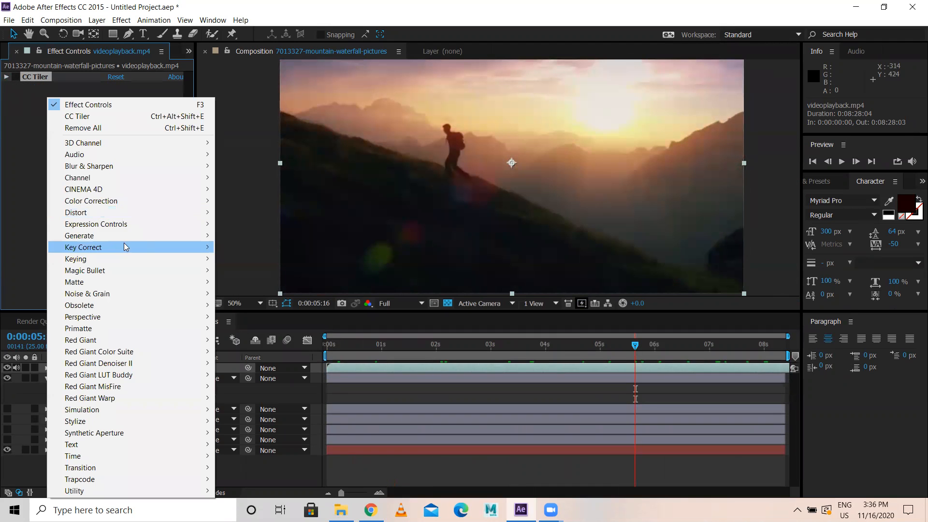
pyautogui.moveTo(88, 216)
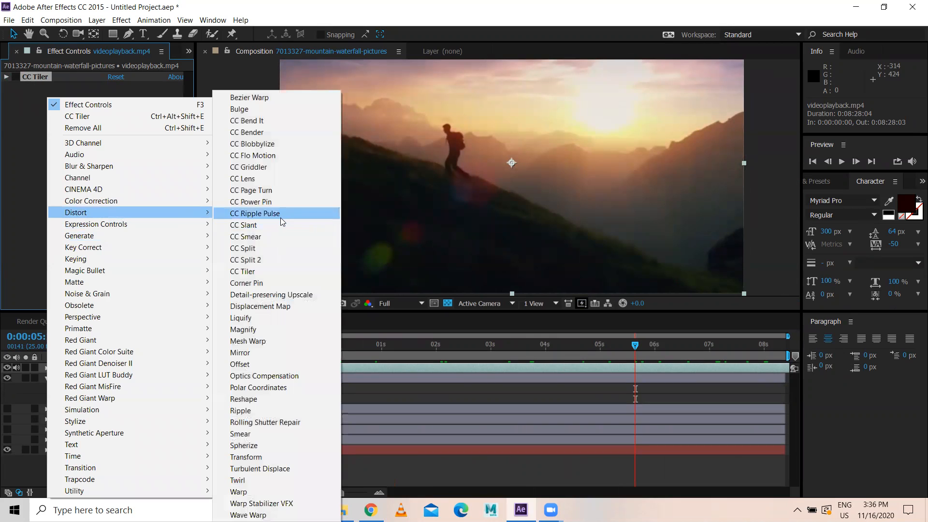
pyautogui.click(255, 283)
pyautogui.scroll(-2, 462, 174)
pyautogui.moveTo(390, 104); pyautogui.dragTo(409, 136)
pyautogui.moveTo(390, 236)
pyautogui.mouseDown()
pyautogui.moveTo(420, 226)
pyautogui.moveTo(400, 227)
pyautogui.mouseUp()
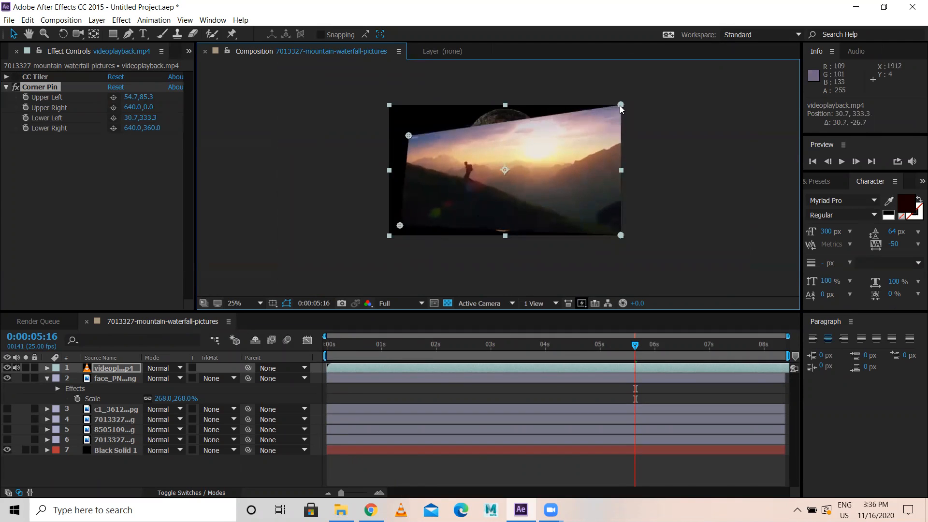
# Step: Pull the video's upper-right Corner Pin point inward, and shift the upper-left point further inward and slightly up
pyautogui.moveTo(621, 105); pyautogui.dragTo(592, 118)
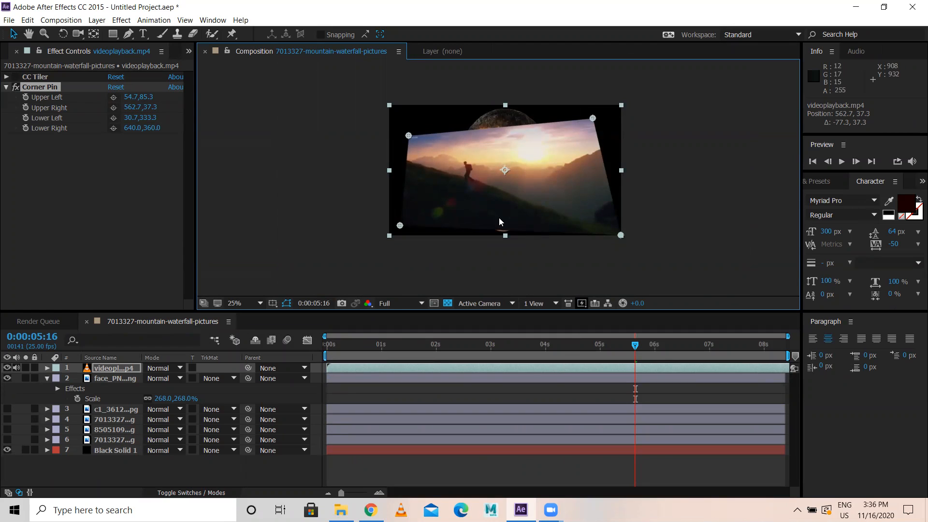
pyautogui.moveTo(409, 136); pyautogui.dragTo(445, 128)
pyautogui.moveTo(593, 118)
pyautogui.mouseDown()
pyautogui.moveTo(603, 124)
pyautogui.moveTo(599, 108)
pyautogui.mouseUp()
pyautogui.click(371, 510)
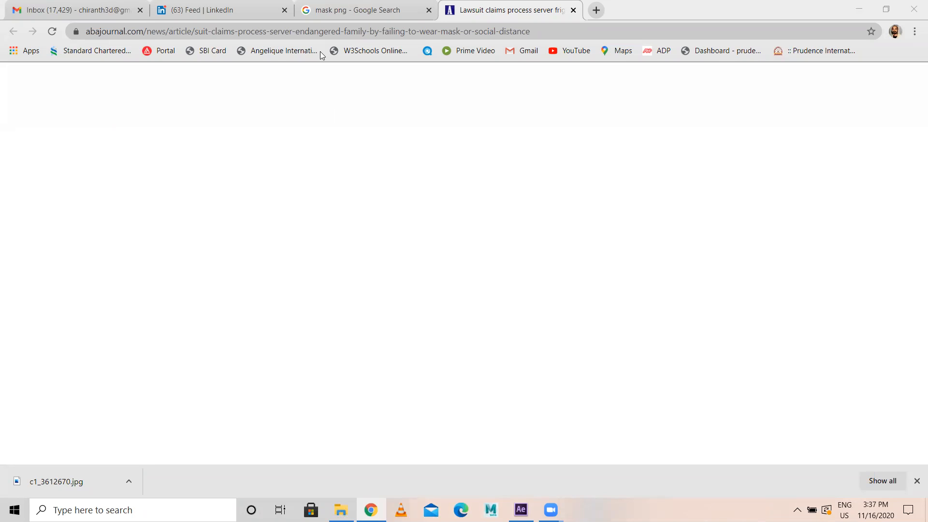
pyautogui.doubleClick(817, 15)
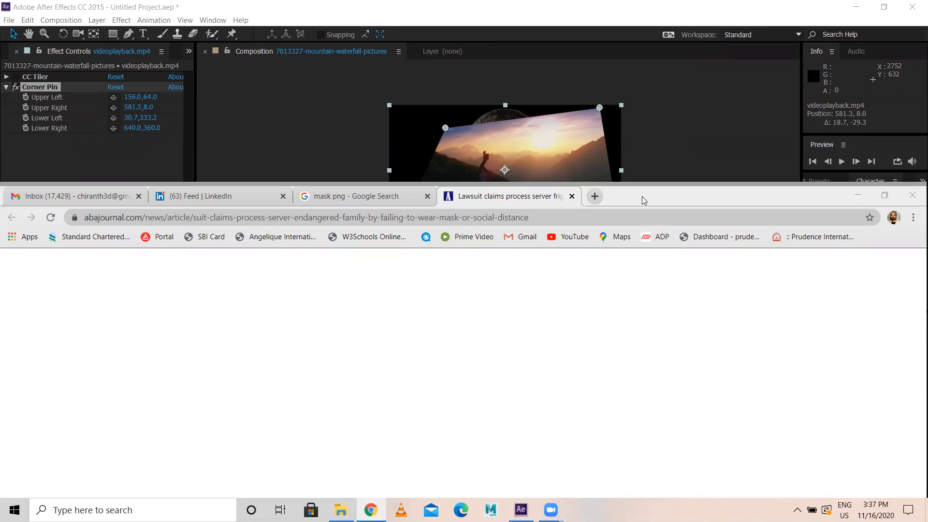
pyautogui.moveTo(639, 193); pyautogui.dragTo(740, 120)
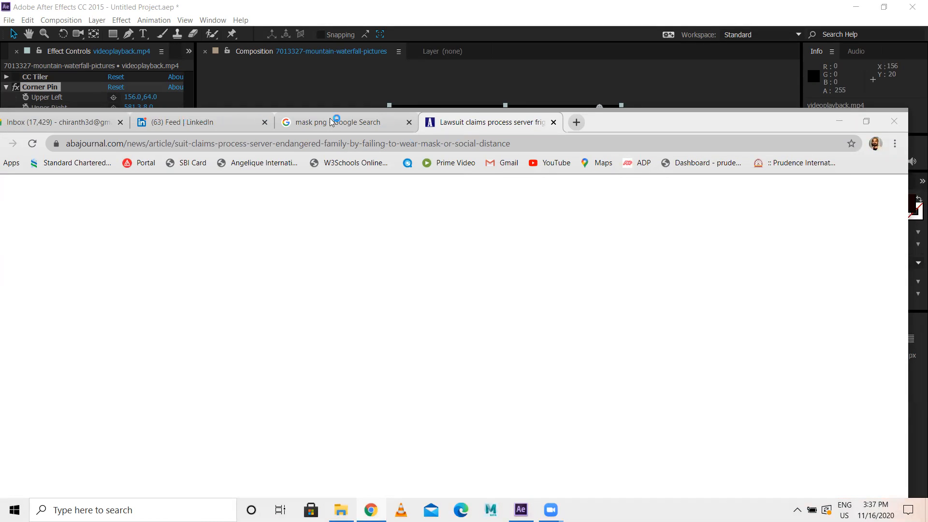
pyautogui.click(315, 75)
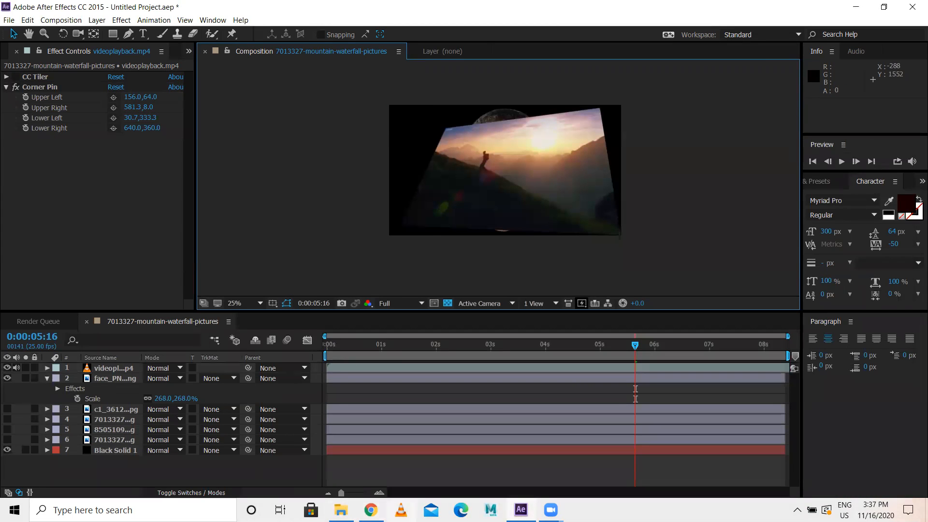
pyautogui.click(371, 510)
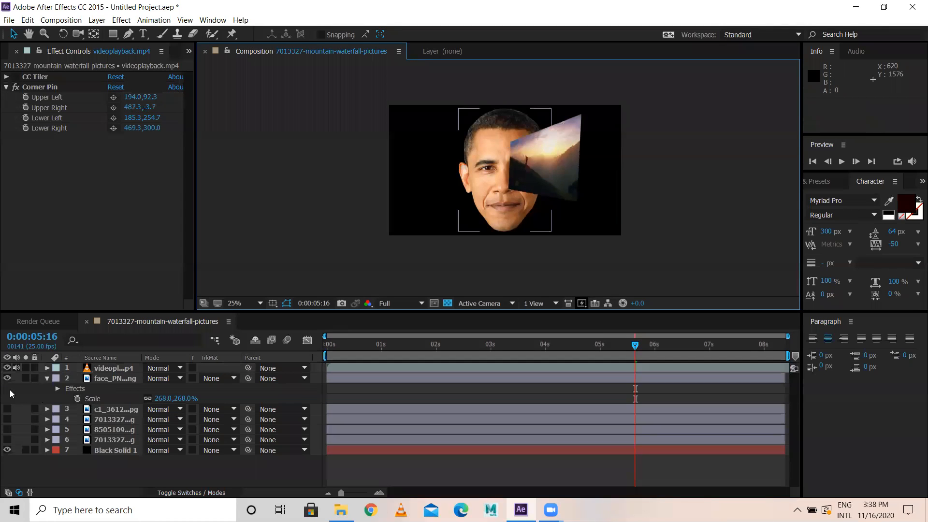
# Step: Hide the face image layer and compare the hiker video with its Corner Pin turned off and on
pyautogui.click(8, 379)
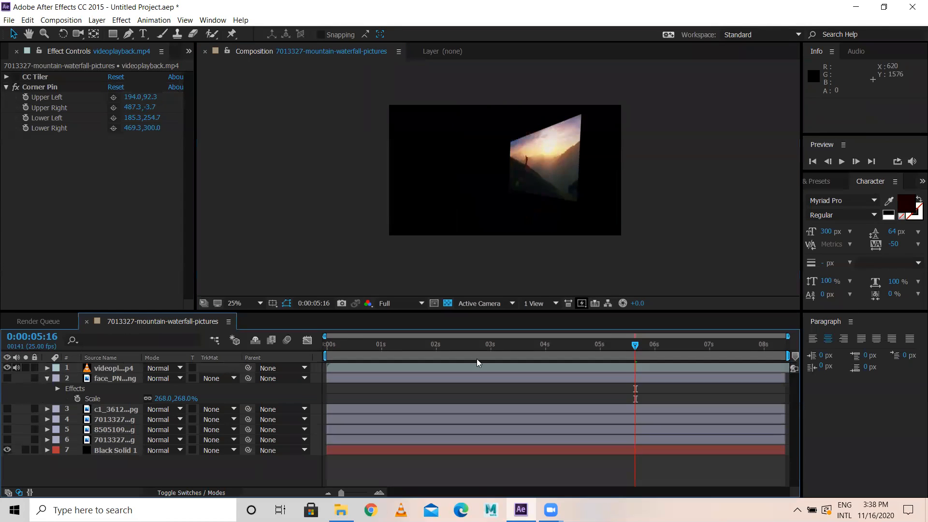
pyautogui.click(532, 170)
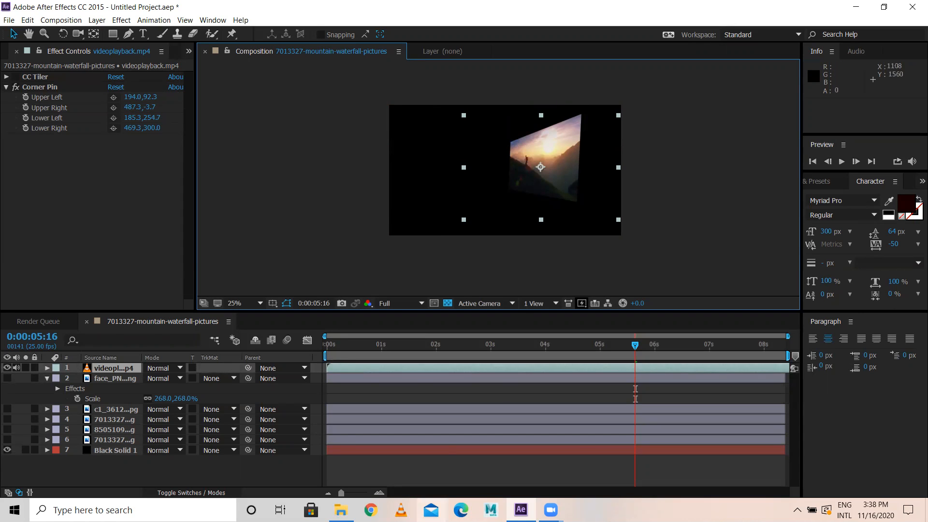
pyautogui.click(370, 510)
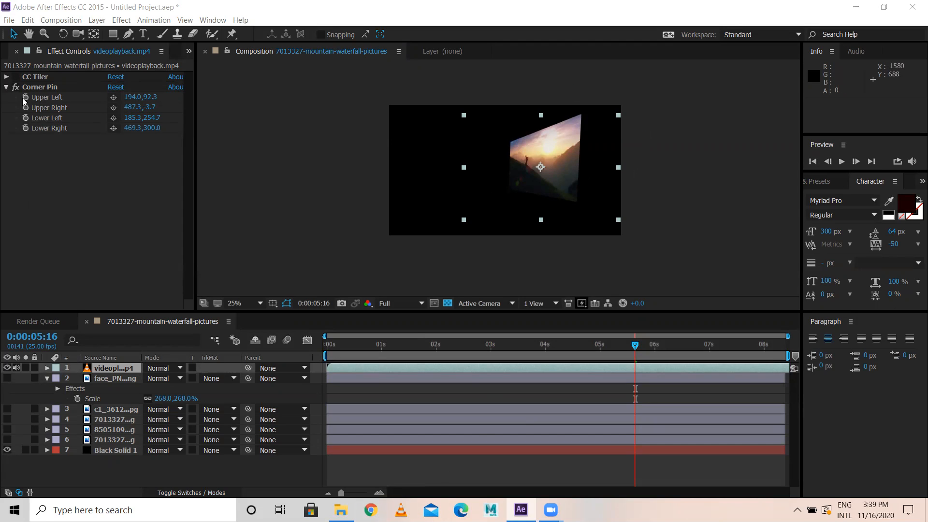
pyautogui.click(16, 87)
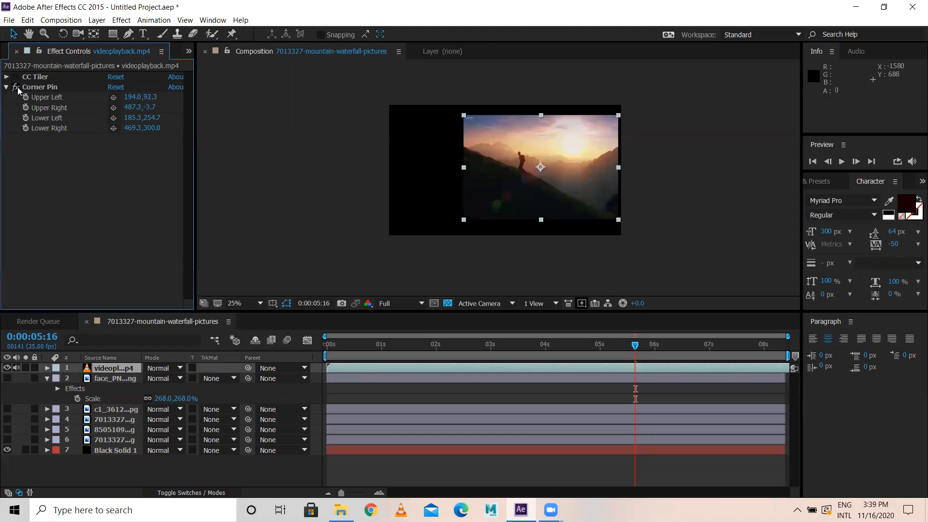
pyautogui.click(17, 88)
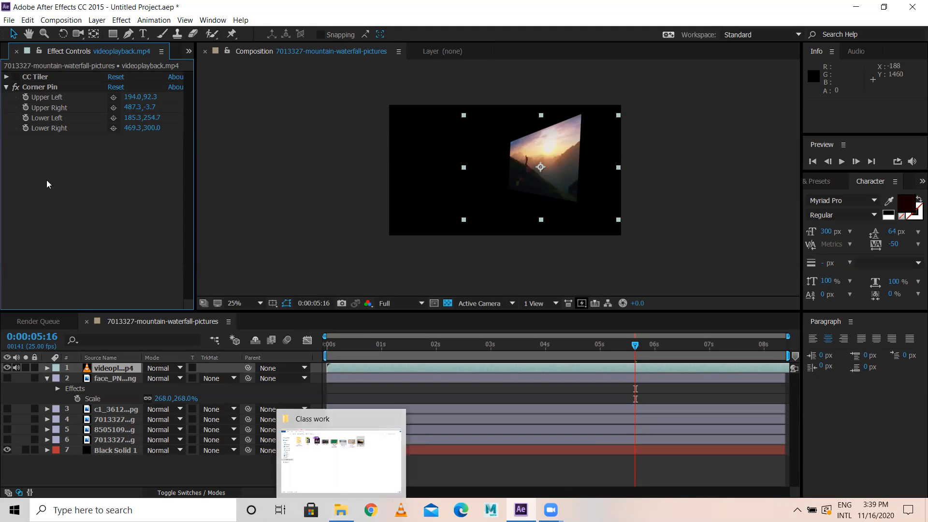
# Step: Turn off the video's Corner Pin, and show image layers 4 to 6 in place of the video
pyautogui.click(15, 87)
pyautogui.click(7, 368)
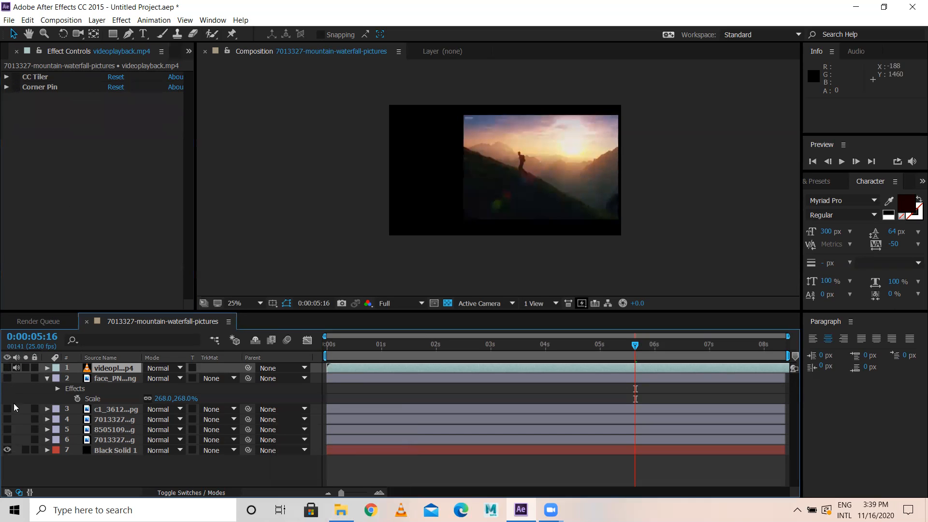
pyautogui.moveTo(8, 409); pyautogui.dragTo(7, 440)
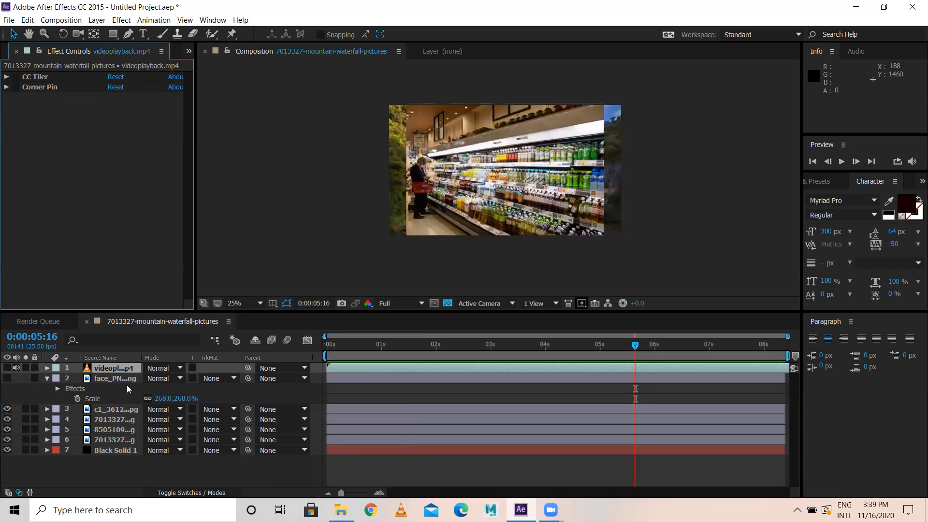
pyautogui.click(114, 409)
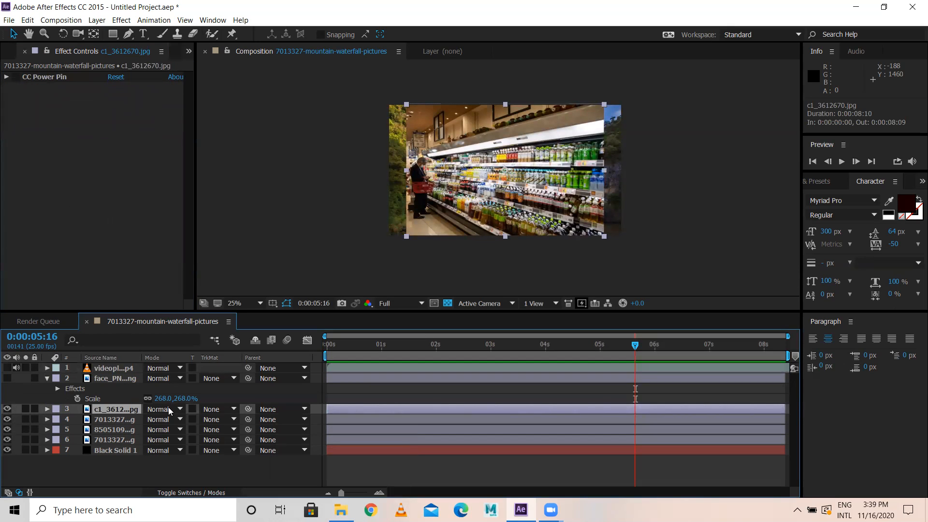
pyautogui.click(7, 409)
# Step: Apply Detail-preserving Upscale to the waterfall image in layer 4, with Scale at 101% and Reduce Noise at 78%
pyautogui.click(112, 419)
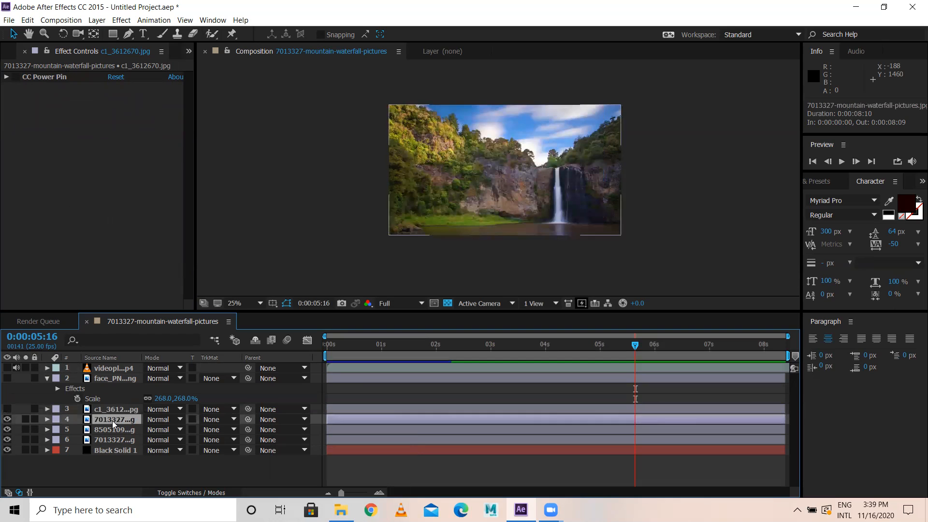
pyautogui.click(7, 160)
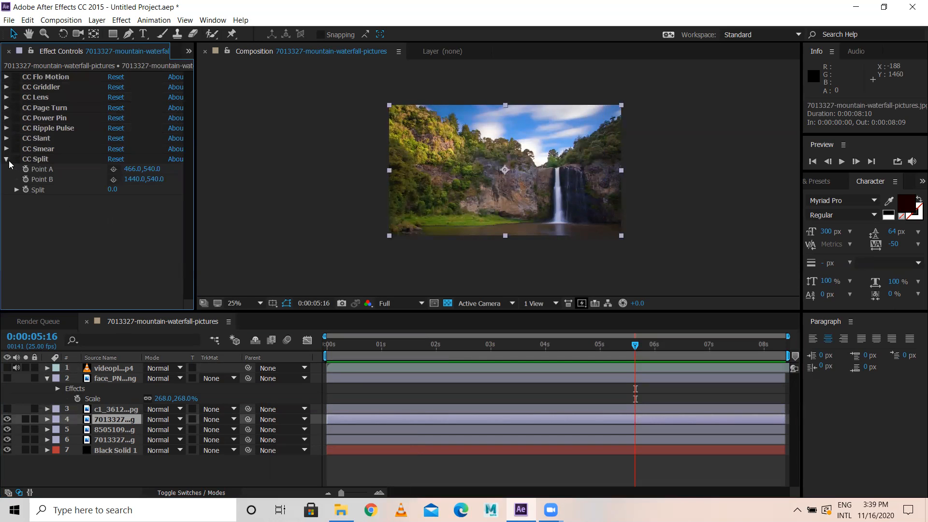
pyautogui.rightClick(113, 217)
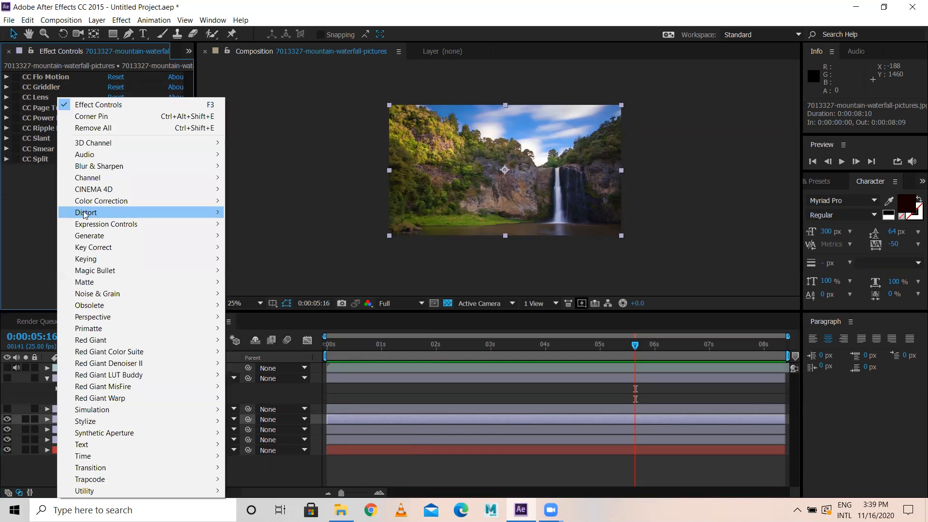
pyautogui.moveTo(105, 216)
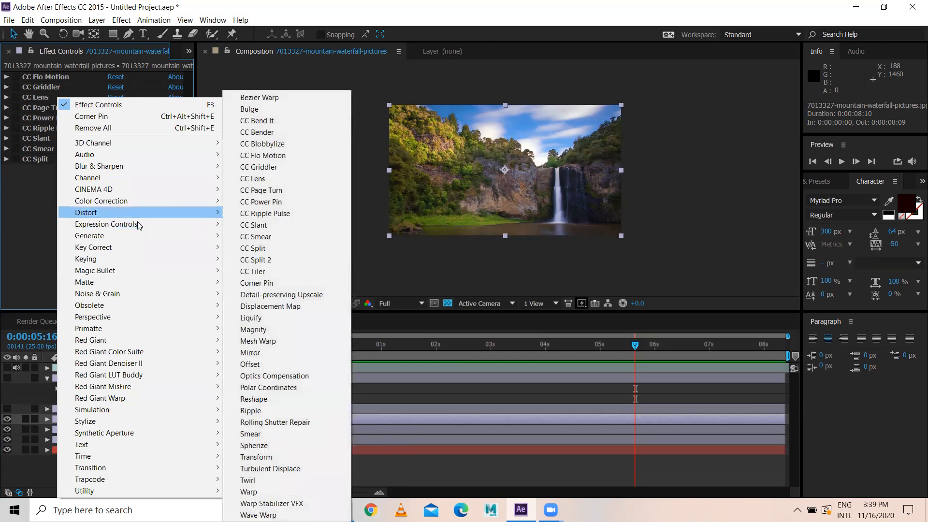
pyautogui.click(258, 297)
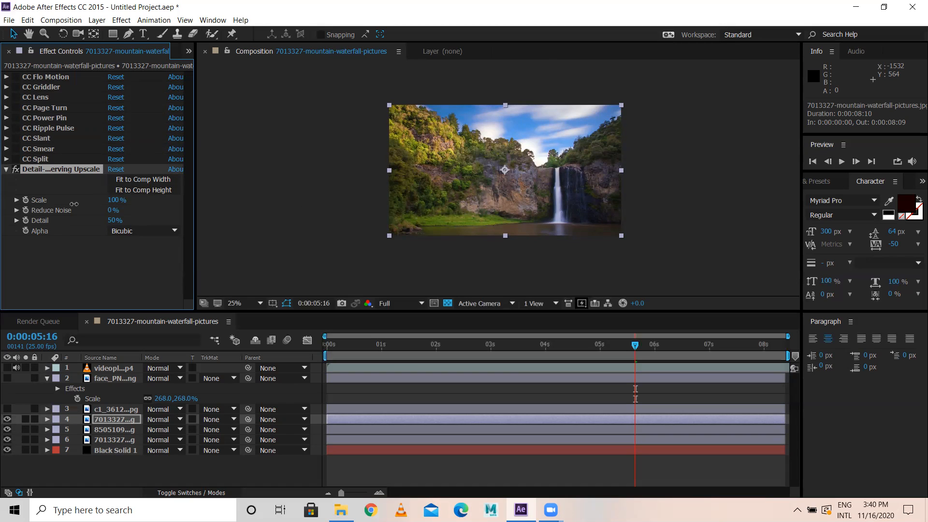
pyautogui.moveTo(80, 204); pyautogui.dragTo(79, 205)
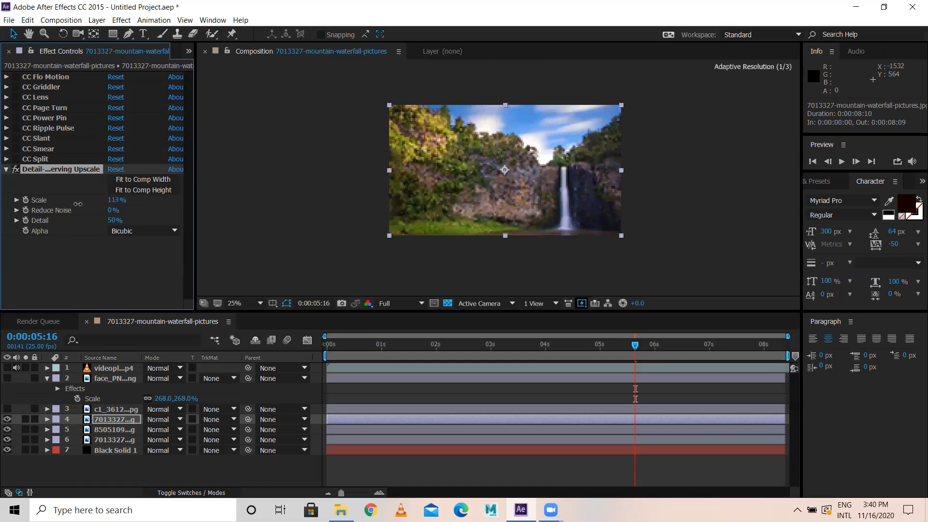
pyautogui.click(119, 209)
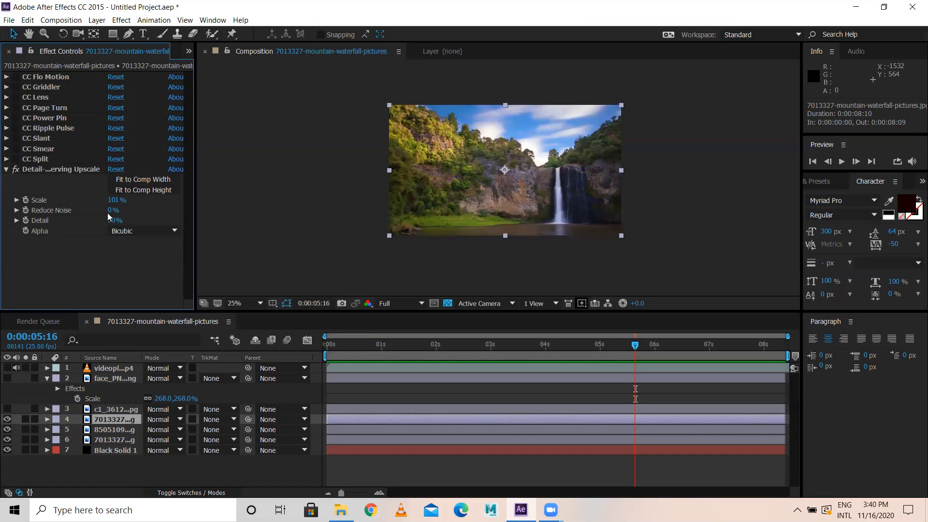
pyautogui.moveTo(112, 211); pyautogui.dragTo(160, 210)
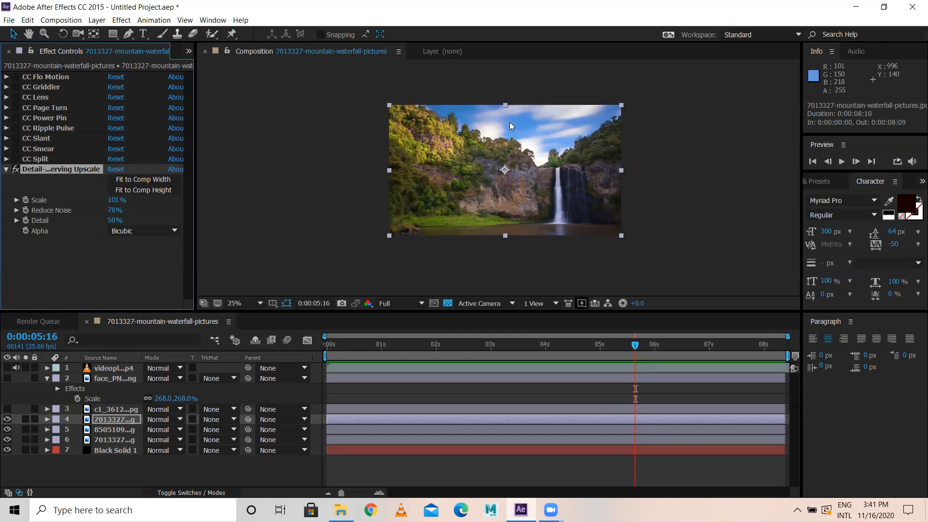
# Step: Compare the waterfall image with and without Detail-preserving Upscale, leaving the effect turned off and collapsed
pyautogui.click(691, 167)
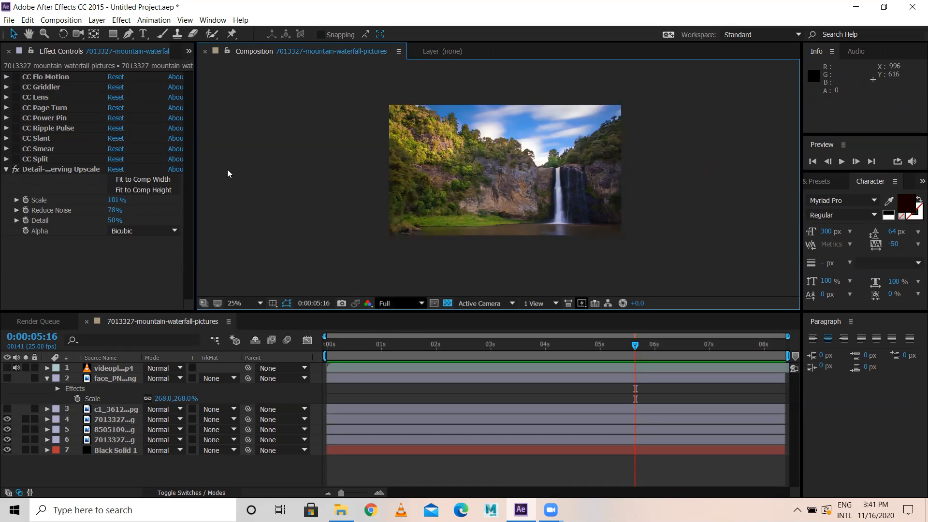
pyautogui.click(437, 188)
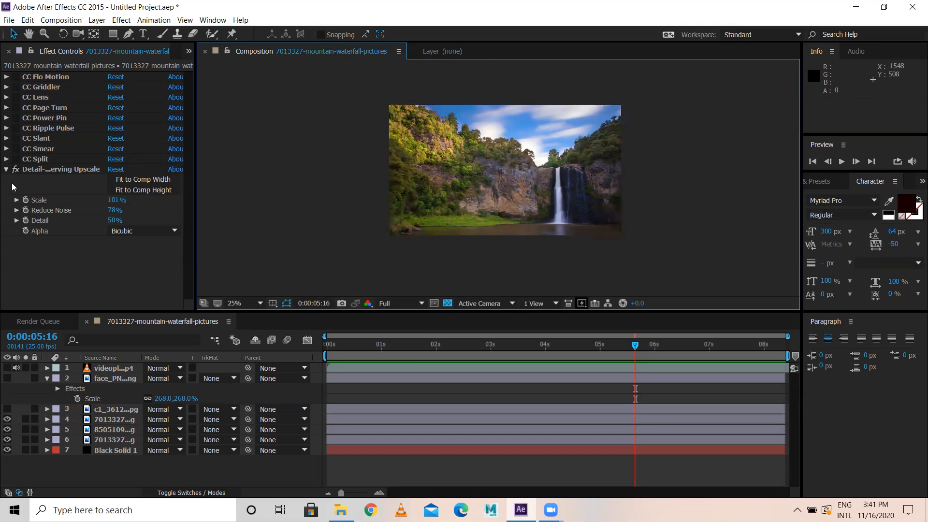
pyautogui.click(32, 170)
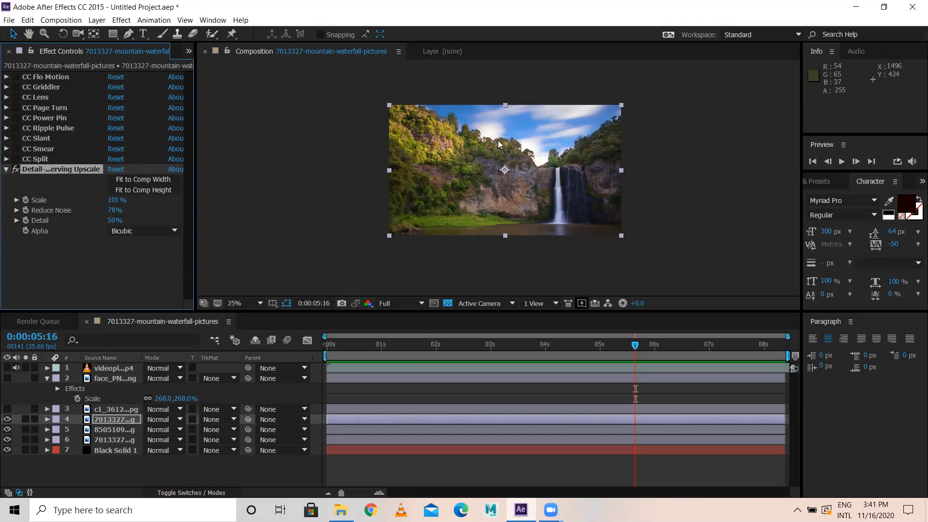
pyautogui.click(17, 170)
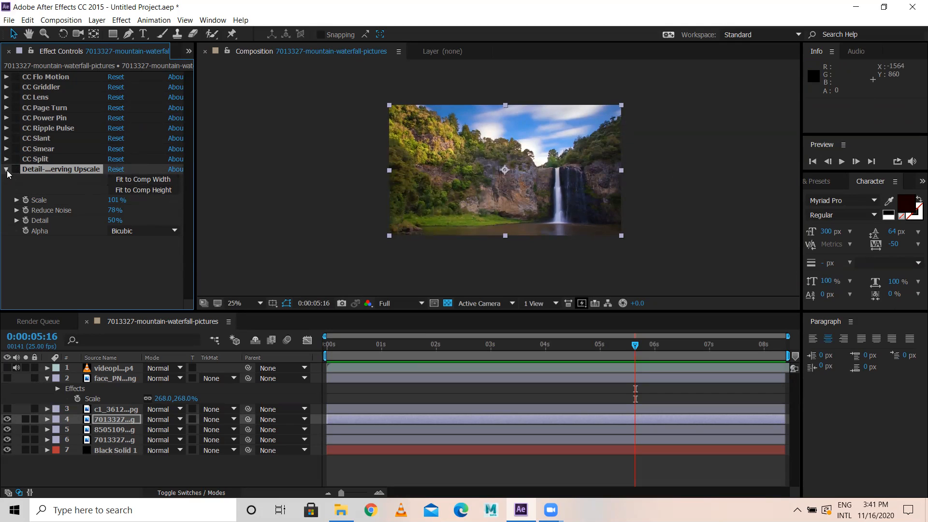
pyautogui.click(16, 170)
pyautogui.click(16, 169)
pyautogui.click(7, 170)
# Step: Apply the Liquify distort effect to the waterfall image layer
pyautogui.rightClick(43, 197)
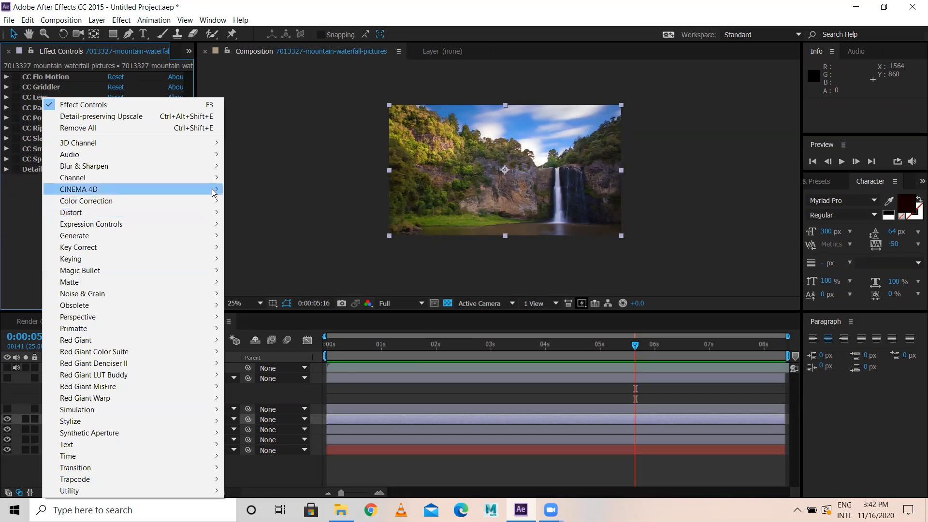
pyautogui.click(373, 510)
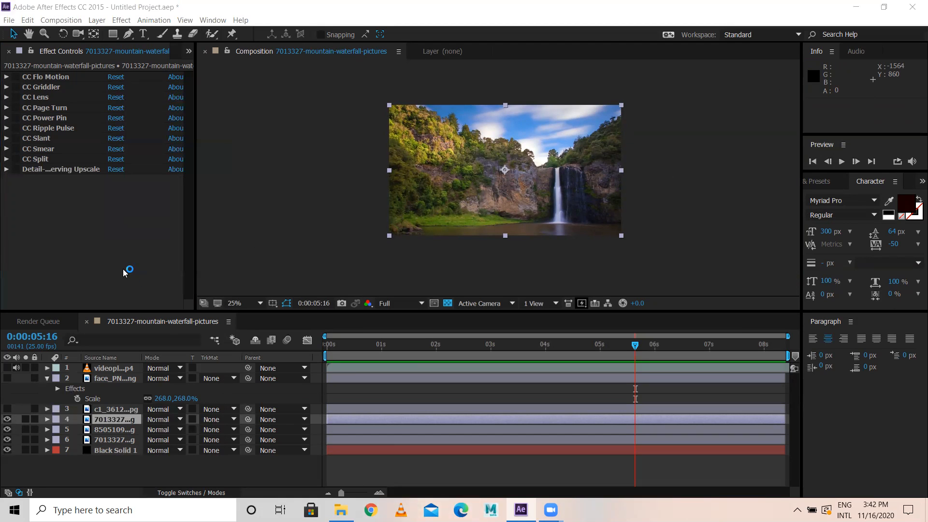
pyautogui.rightClick(63, 246)
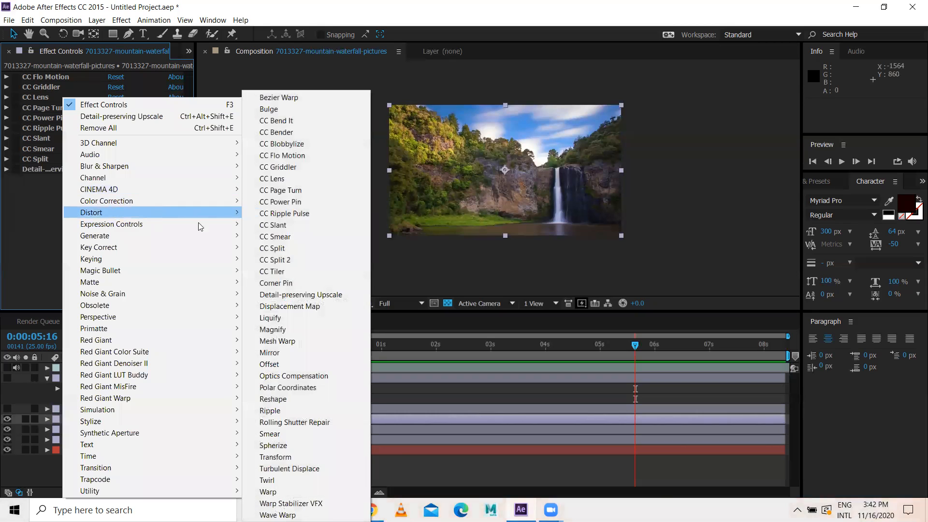
pyautogui.moveTo(193, 212)
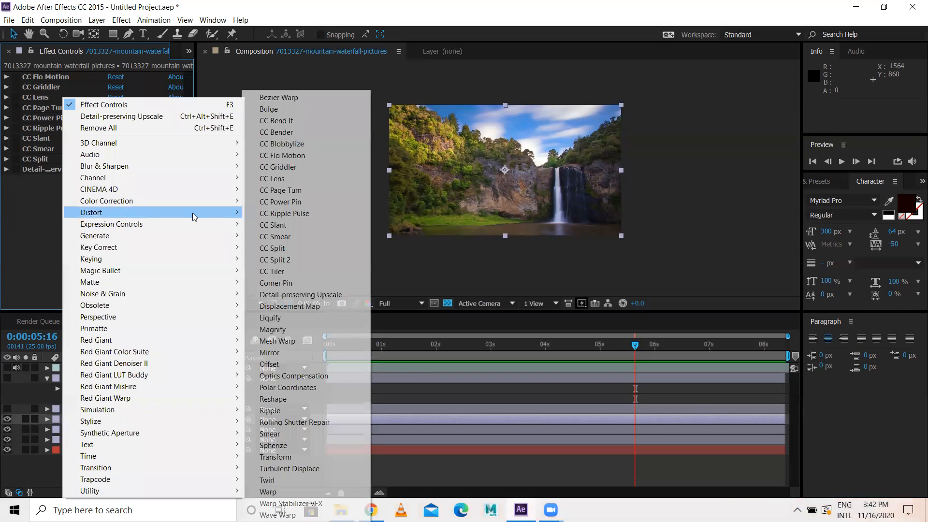
pyautogui.click(284, 317)
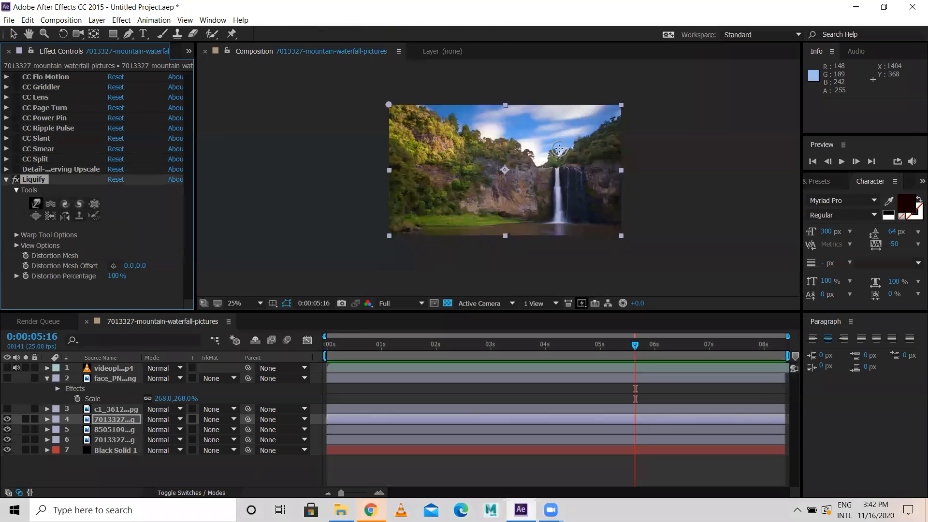
# Step: Warp the rock face slightly with Liquify's Warp tool, and pull both sides of the lower waterfall outward
pyautogui.press('.')
pyautogui.press('.')
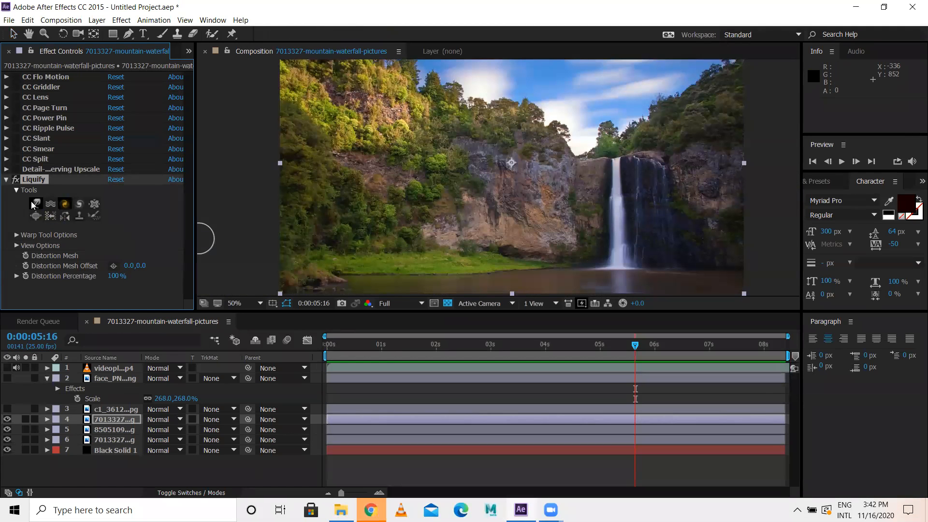
pyautogui.moveTo(464, 197); pyautogui.dragTo(496, 230)
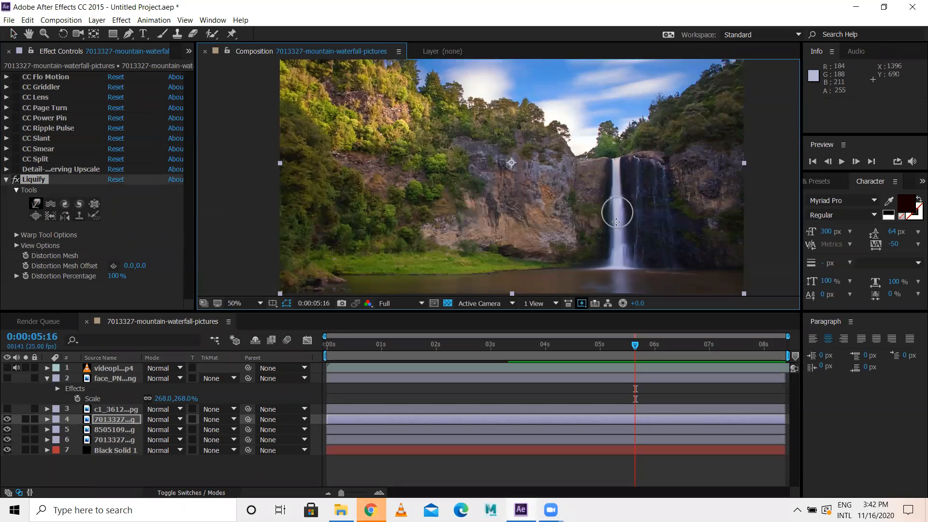
pyautogui.moveTo(617, 222); pyautogui.dragTo(591, 245)
pyautogui.moveTo(615, 216)
pyautogui.mouseDown()
pyautogui.moveTo(649, 274)
pyautogui.moveTo(623, 251)
pyautogui.moveTo(596, 271)
pyautogui.moveTo(581, 268)
pyautogui.moveTo(627, 259)
pyautogui.moveTo(612, 277)
pyautogui.moveTo(627, 263)
pyautogui.moveTo(638, 237)
pyautogui.mouseUp()
# Step: Widen the waterfall's body and base further with Liquify Warp strokes so that it flares out toward the pool
pyautogui.press('.')
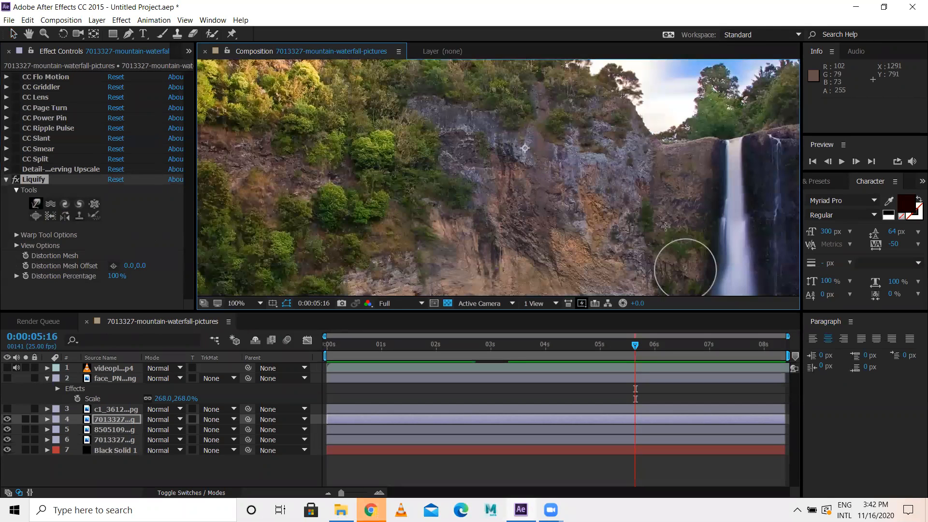
pyautogui.press('h')
pyautogui.moveTo(595, 216); pyautogui.dragTo(481, 132)
pyautogui.moveTo(608, 183)
pyautogui.mouseDown()
pyautogui.moveTo(611, 113)
pyautogui.moveTo(594, 150)
pyautogui.moveTo(601, 179)
pyautogui.moveTo(607, 171)
pyautogui.moveTo(599, 134)
pyautogui.mouseUp()
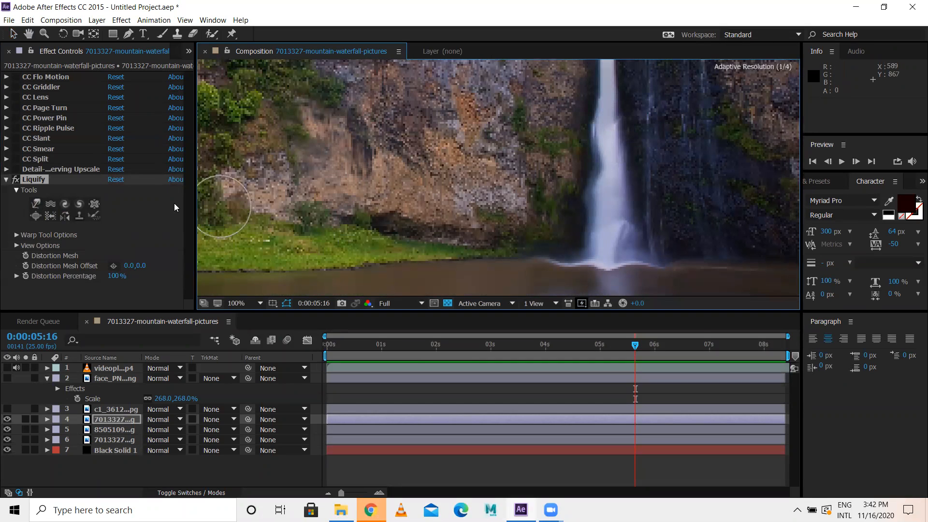
pyautogui.click(39, 205)
pyautogui.moveTo(593, 168)
pyautogui.mouseDown()
pyautogui.moveTo(573, 187)
pyautogui.moveTo(551, 189)
pyautogui.moveTo(598, 196)
pyautogui.moveTo(548, 225)
pyautogui.moveTo(587, 227)
pyautogui.moveTo(531, 248)
pyautogui.moveTo(585, 249)
pyautogui.moveTo(524, 257)
pyautogui.moveTo(620, 255)
pyautogui.moveTo(636, 233)
pyautogui.moveTo(696, 253)
pyautogui.moveTo(632, 194)
pyautogui.moveTo(668, 205)
pyautogui.moveTo(630, 165)
pyautogui.moveTo(662, 182)
pyautogui.moveTo(687, 174)
pyautogui.moveTo(629, 219)
pyautogui.moveTo(640, 214)
pyautogui.moveTo(668, 229)
pyautogui.moveTo(655, 222)
pyautogui.moveTo(656, 245)
pyautogui.moveTo(685, 258)
pyautogui.moveTo(654, 240)
pyautogui.moveTo(673, 259)
pyautogui.moveTo(653, 251)
pyautogui.moveTo(687, 266)
pyautogui.moveTo(621, 239)
pyautogui.mouseUp()
pyautogui.moveTo(651, 266)
pyautogui.mouseDown()
pyautogui.moveTo(633, 240)
pyautogui.moveTo(679, 284)
pyautogui.moveTo(609, 257)
pyautogui.moveTo(524, 276)
pyautogui.moveTo(560, 265)
pyautogui.moveTo(566, 251)
pyautogui.moveTo(502, 274)
pyautogui.moveTo(467, 272)
pyautogui.moveTo(587, 260)
pyautogui.moveTo(675, 274)
pyautogui.moveTo(573, 276)
pyautogui.moveTo(637, 267)
pyautogui.moveTo(671, 277)
pyautogui.moveTo(629, 268)
pyautogui.moveTo(590, 284)
pyautogui.moveTo(636, 257)
pyautogui.moveTo(610, 258)
pyautogui.moveTo(546, 282)
pyautogui.moveTo(600, 122)
pyautogui.moveTo(574, 129)
pyautogui.moveTo(605, 95)
pyautogui.moveTo(587, 104)
pyautogui.moveTo(600, 67)
pyautogui.moveTo(582, 86)
pyautogui.moveTo(591, 107)
pyautogui.moveTo(636, 129)
pyautogui.moveTo(614, 75)
pyautogui.moveTo(644, 78)
pyautogui.moveTo(609, 86)
pyautogui.moveTo(637, 115)
pyautogui.moveTo(643, 139)
pyautogui.moveTo(622, 134)
pyautogui.moveTo(650, 160)
pyautogui.moveTo(624, 147)
pyautogui.moveTo(653, 170)
pyautogui.moveTo(608, 155)
pyautogui.moveTo(585, 174)
pyautogui.moveTo(596, 152)
pyautogui.moveTo(584, 139)
pyautogui.moveTo(572, 175)
pyautogui.moveTo(590, 187)
pyautogui.mouseUp()
pyautogui.scroll(-2, 657, 182)
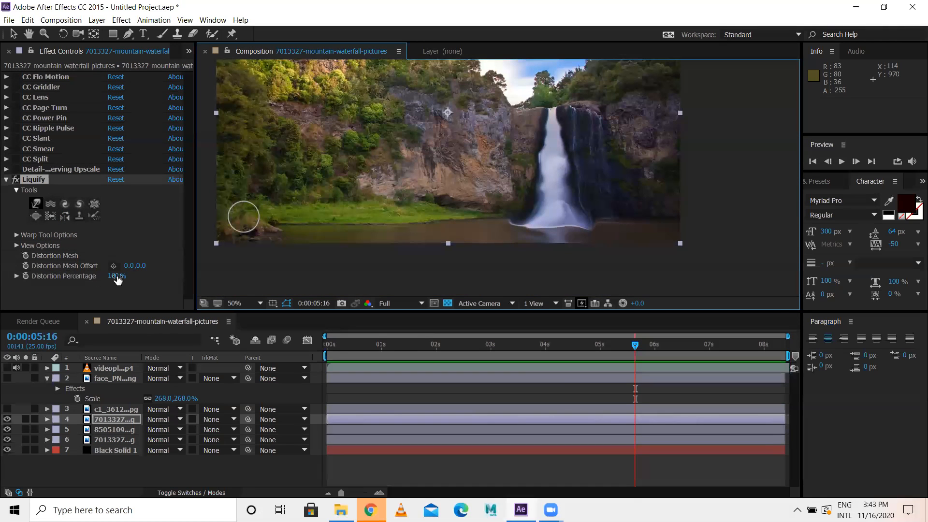
# Step: Exaggerate the waterfall's Liquify distortion up to 193%, and settle on a Distortion Percentage of 117%
pyautogui.moveTo(117, 279); pyautogui.dragTo(227, 303)
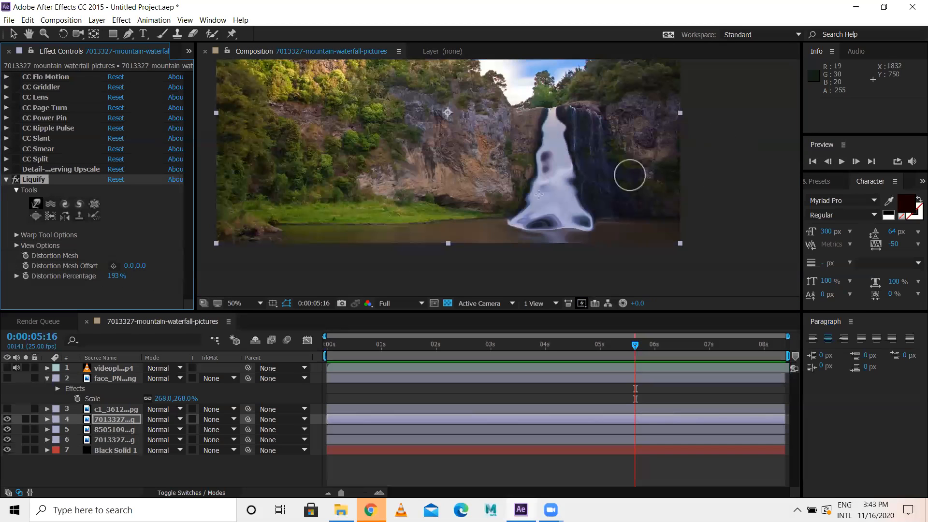
pyautogui.moveTo(116, 278); pyautogui.dragTo(78, 288)
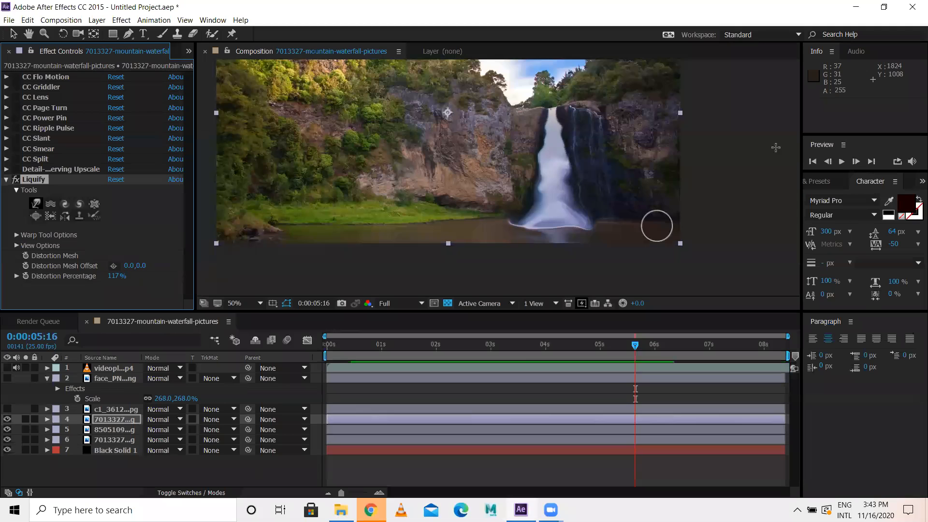
# Step: Twirl the foliage and rock face beside the waterfall with Liquify's Twirl tool at brush size 133
pyautogui.click(68, 202)
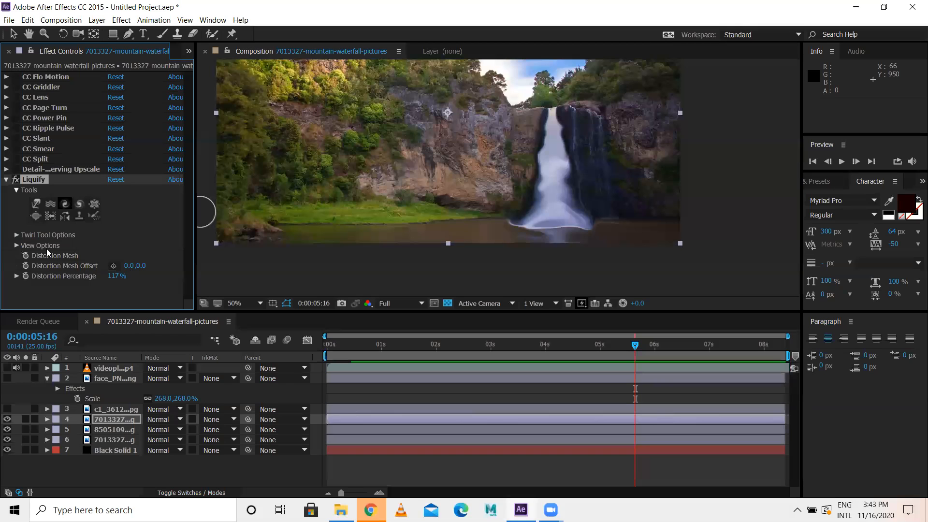
pyautogui.click(16, 235)
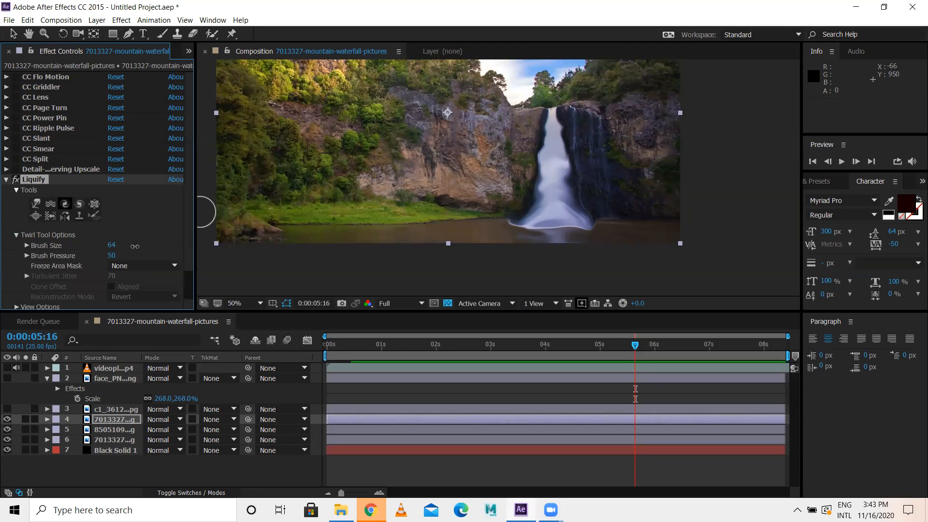
pyautogui.moveTo(377, 137); pyautogui.dragTo(381, 173)
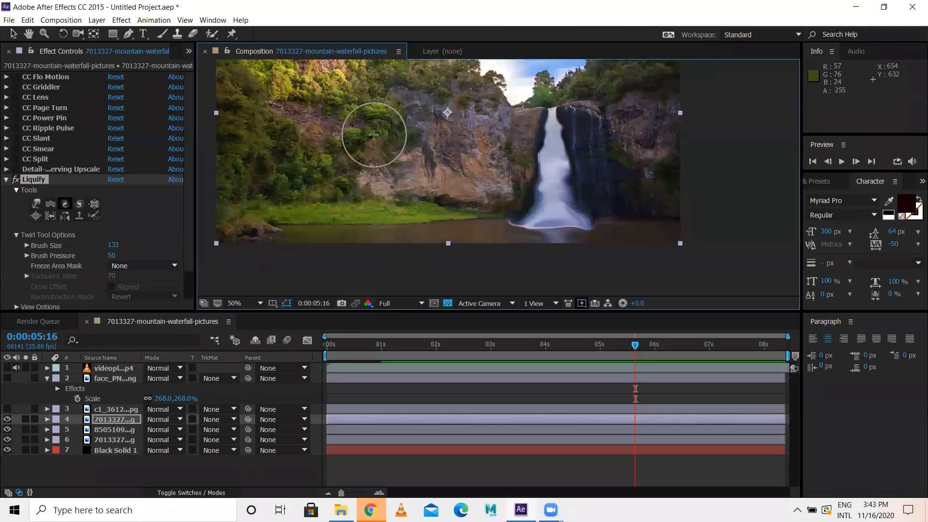
pyautogui.moveTo(468, 155); pyautogui.dragTo(467, 204)
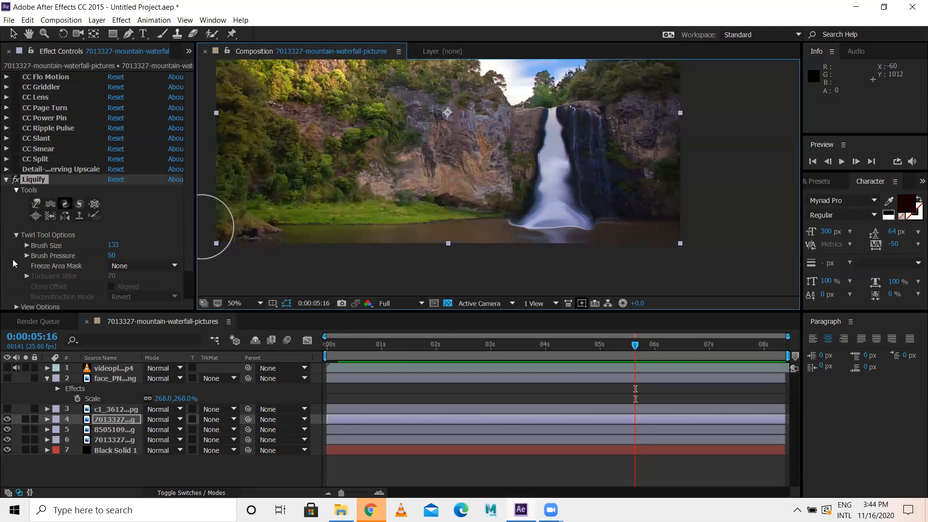
# Step: Show the face image layer and apply the Liquify effect to it
pyautogui.click(6, 378)
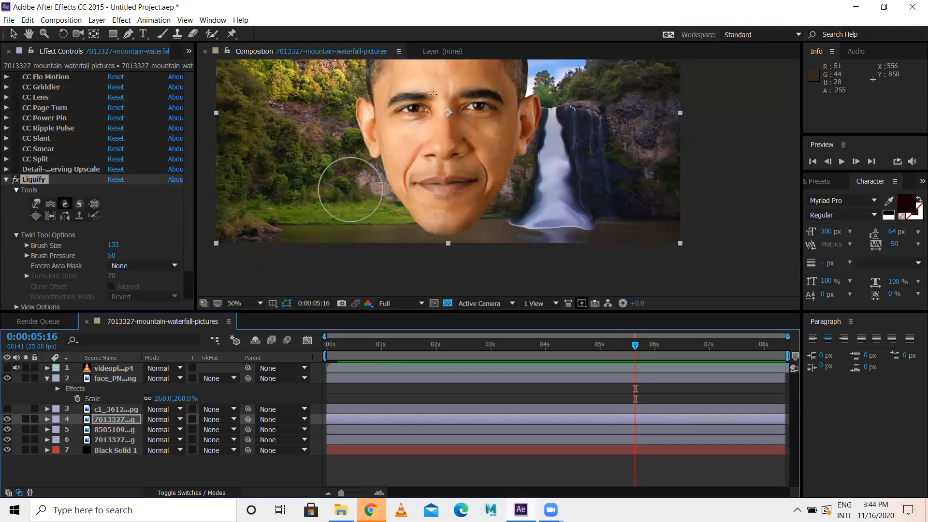
pyautogui.click(121, 379)
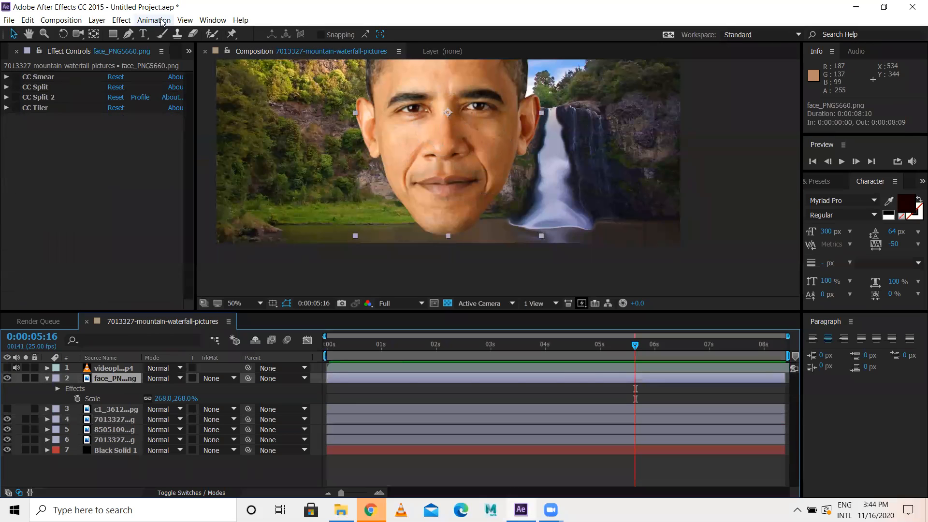
pyautogui.click(121, 20)
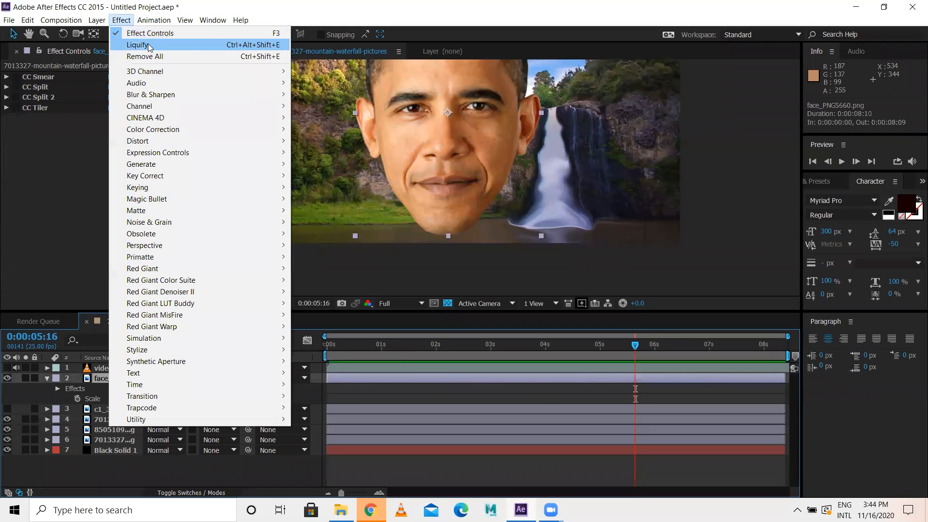
pyautogui.click(149, 42)
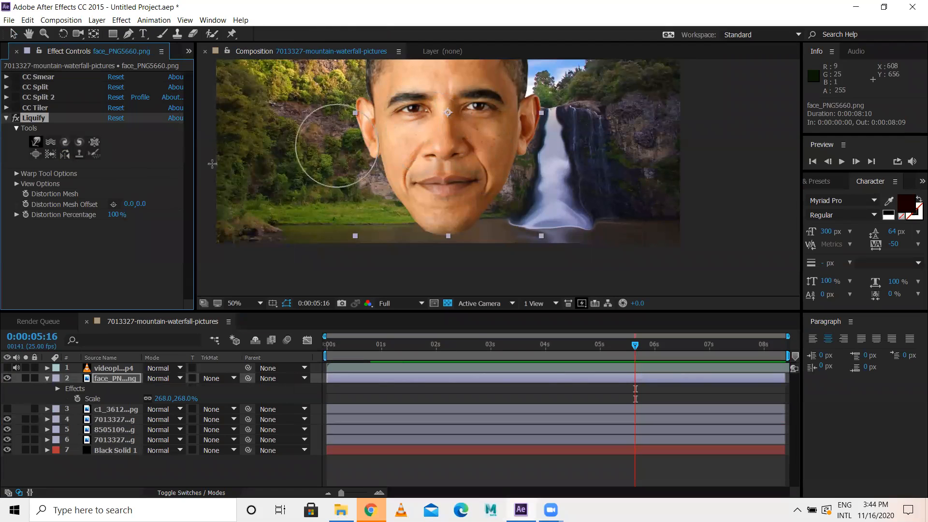
# Step: Warp the nose of the face image with Liquify's Warp tool at brush size 39
pyautogui.click(16, 174)
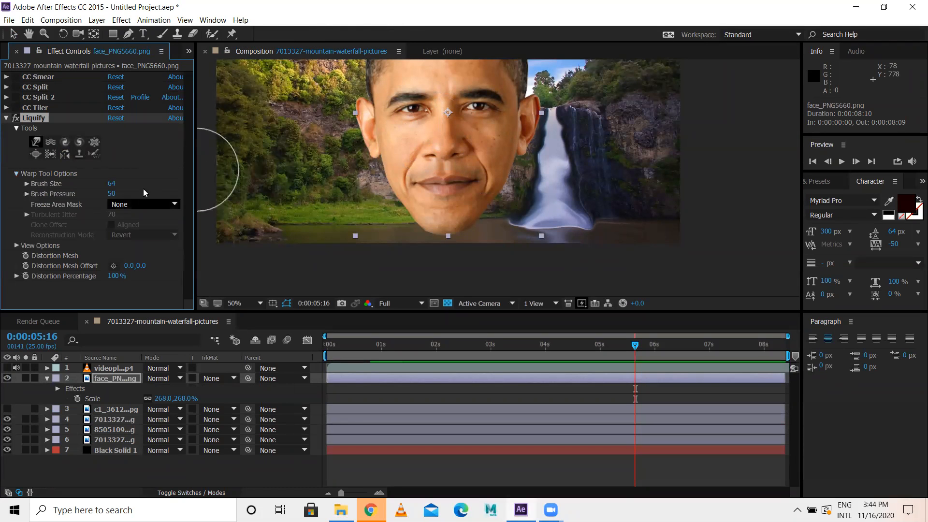
pyautogui.click(93, 184)
pyautogui.moveTo(112, 184); pyautogui.dragTo(82, 183)
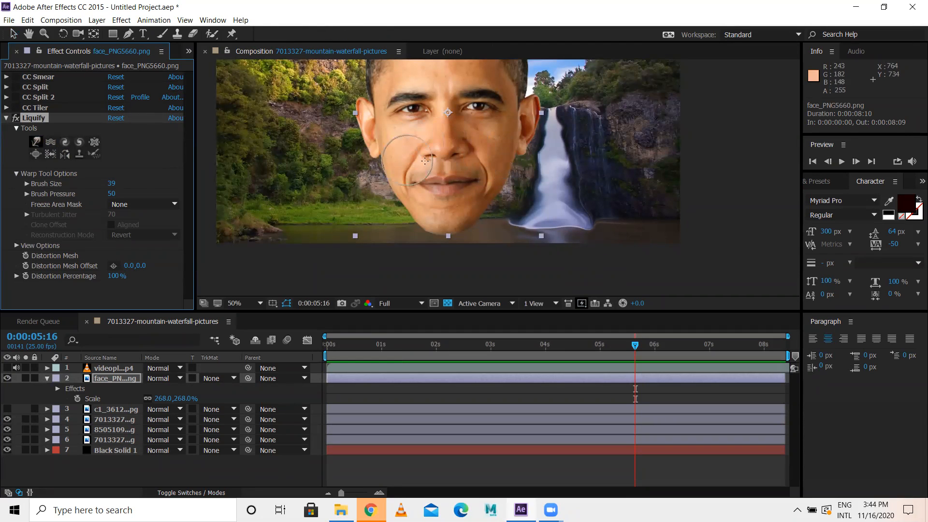
pyautogui.moveTo(442, 158); pyautogui.dragTo(769, 164)
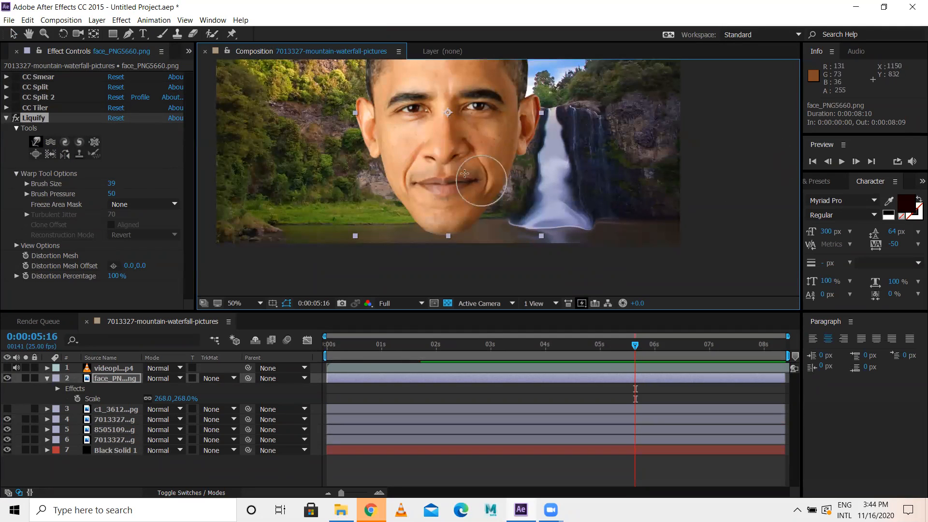
pyautogui.moveTo(448, 149); pyautogui.dragTo(447, 160)
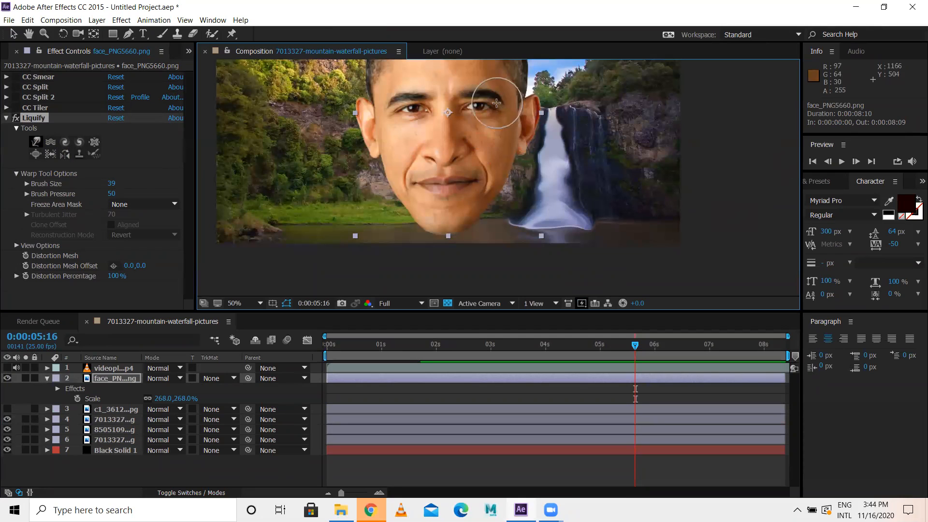
# Step: Set the Warp brush size to 25 and pressure to 49, and preview the face's eyes at Quarter resolution
pyautogui.moveTo(111, 185); pyautogui.dragTo(106, 183)
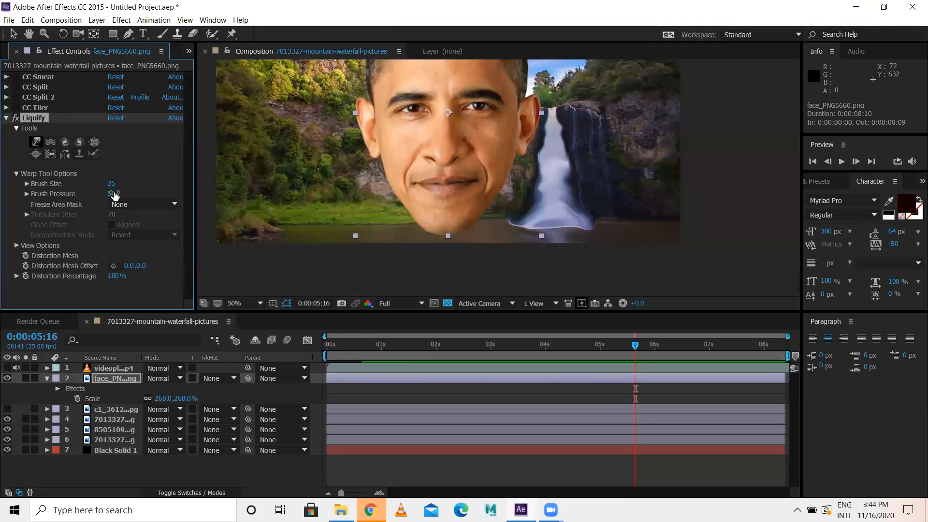
pyautogui.scroll(2, 494, 100)
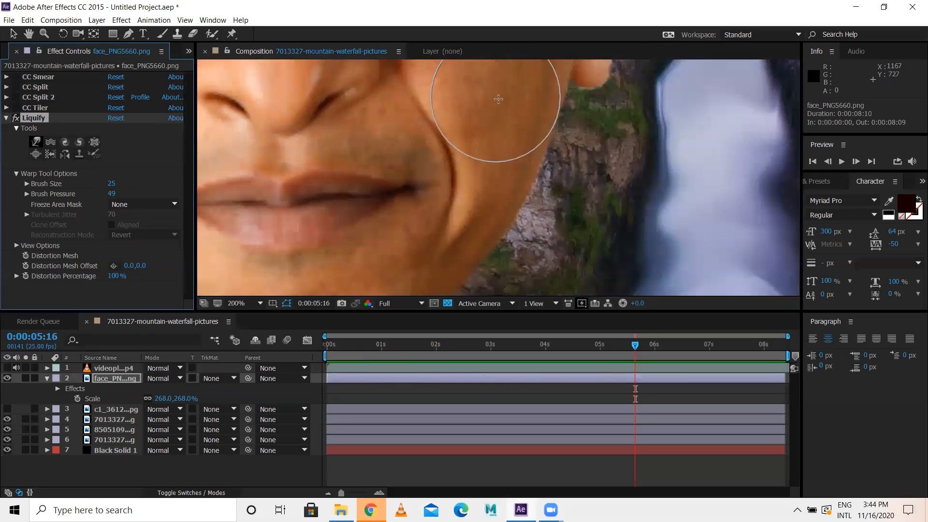
pyautogui.press('space')
pyautogui.moveTo(425, 175); pyautogui.dragTo(536, 356)
pyautogui.moveTo(533, 198); pyautogui.dragTo(540, 287)
pyautogui.moveTo(624, 160)
pyautogui.mouseDown()
pyautogui.moveTo(621, 184)
pyautogui.moveTo(522, 168)
pyautogui.moveTo(542, 134)
pyautogui.moveTo(549, 182)
pyautogui.moveTo(601, 137)
pyautogui.moveTo(596, 179)
pyautogui.moveTo(611, 164)
pyautogui.moveTo(555, 196)
pyautogui.mouseUp()
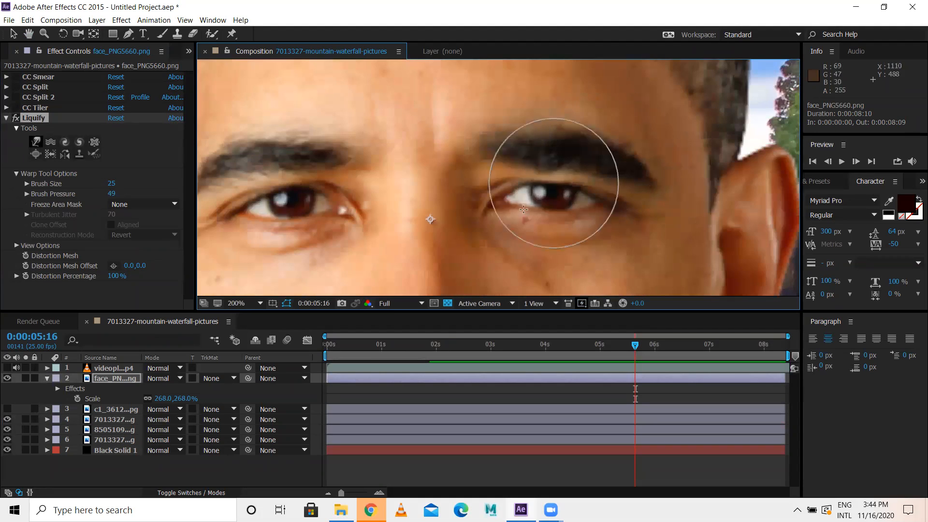
pyautogui.click(407, 304)
pyautogui.click(407, 366)
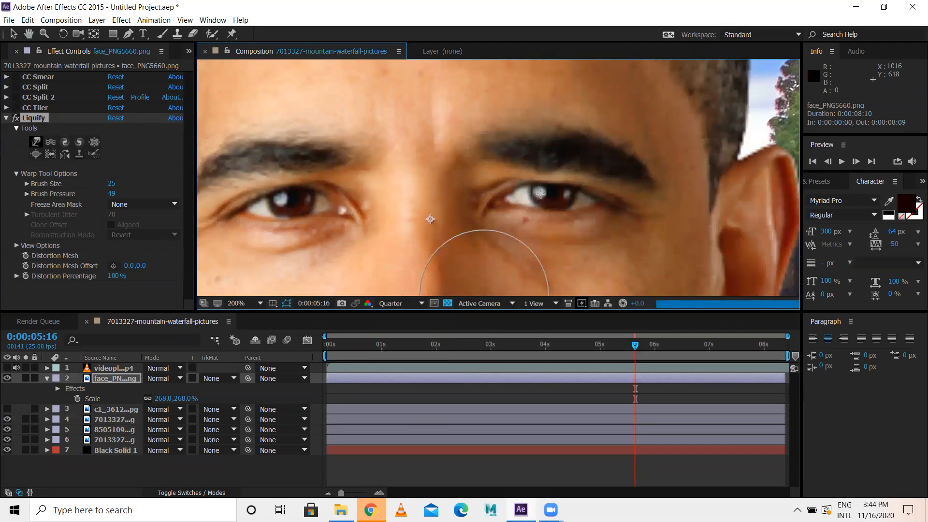
# Step: Narrow the right-hand eye of the face and reshape its brow with Warp strokes, and restore Full preview resolution
pyautogui.moveTo(576, 155)
pyautogui.mouseDown()
pyautogui.moveTo(576, 168)
pyautogui.moveTo(592, 147)
pyautogui.mouseUp()
pyautogui.moveTo(526, 151)
pyautogui.mouseDown()
pyautogui.moveTo(527, 172)
pyautogui.moveTo(500, 201)
pyautogui.mouseUp()
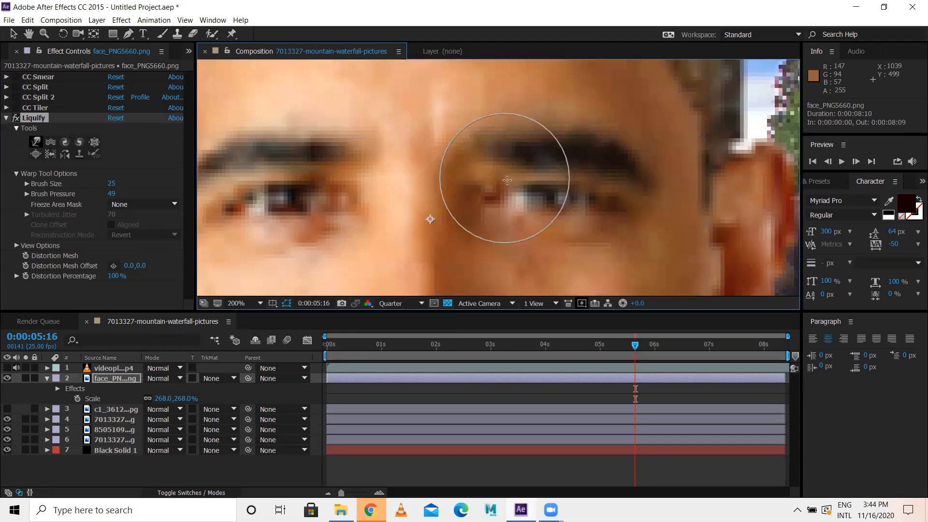
pyautogui.moveTo(605, 155)
pyautogui.mouseDown()
pyautogui.moveTo(607, 188)
pyautogui.moveTo(593, 173)
pyautogui.moveTo(561, 189)
pyautogui.moveTo(555, 213)
pyautogui.mouseUp()
pyautogui.moveTo(541, 158)
pyautogui.mouseDown()
pyautogui.moveTo(538, 168)
pyautogui.moveTo(599, 205)
pyautogui.moveTo(588, 231)
pyautogui.mouseUp()
pyautogui.moveTo(566, 262)
pyautogui.mouseDown()
pyautogui.moveTo(563, 232)
pyautogui.moveTo(555, 267)
pyautogui.moveTo(507, 269)
pyautogui.moveTo(556, 239)
pyautogui.mouseUp()
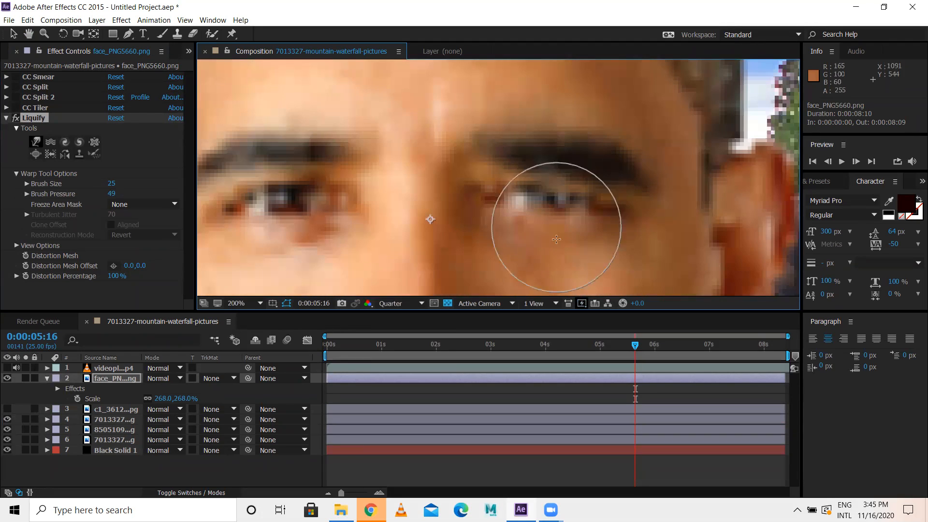
pyautogui.moveTo(497, 265)
pyautogui.mouseDown()
pyautogui.moveTo(510, 227)
pyautogui.moveTo(642, 259)
pyautogui.moveTo(617, 264)
pyautogui.moveTo(582, 233)
pyautogui.moveTo(621, 249)
pyautogui.mouseUp()
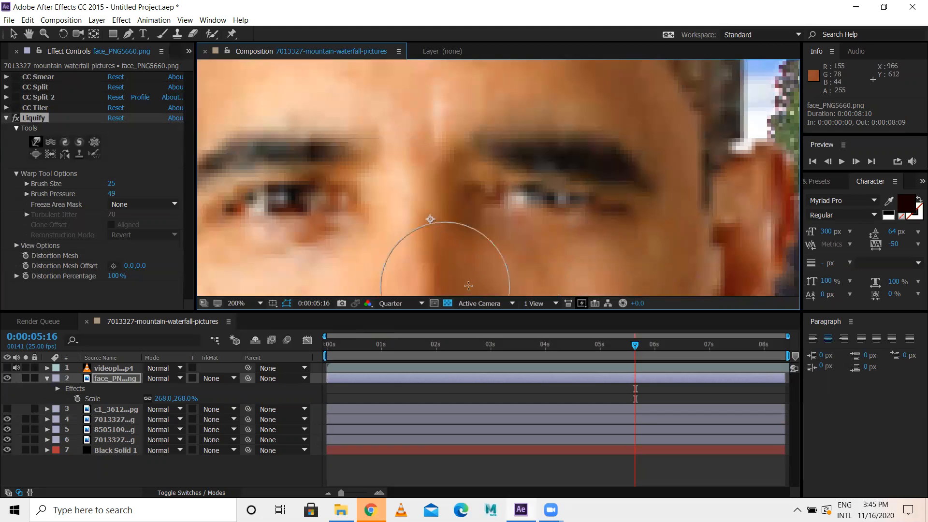
pyautogui.click(420, 303)
pyautogui.click(409, 324)
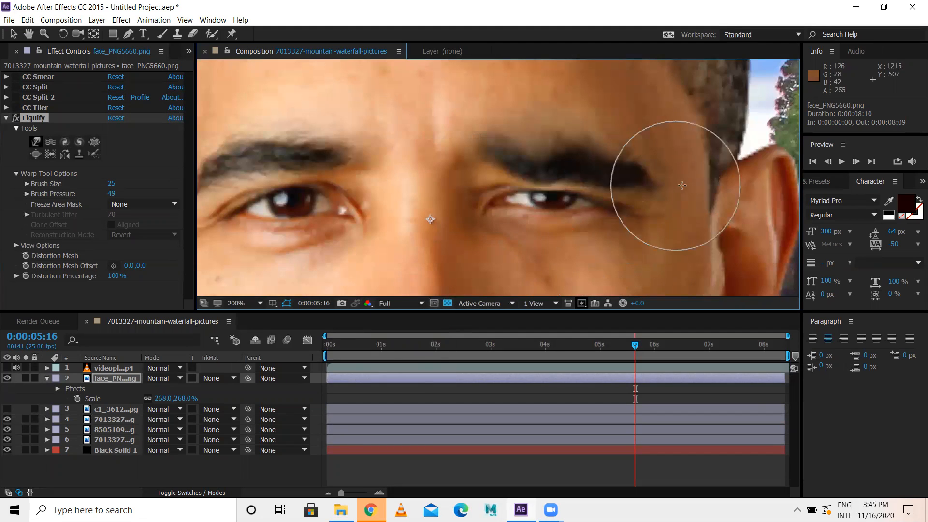
# Step: Vary the face's Liquify distortion, reduce the Distortion Percentage to 0%, and leave the effect turned off and collapsed
pyautogui.scroll(-3, 682, 185)
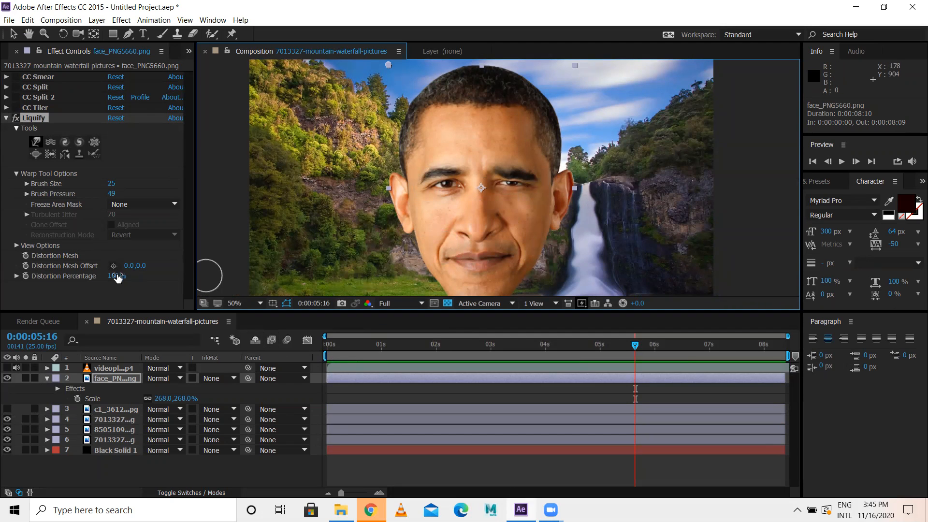
pyautogui.moveTo(115, 281); pyautogui.dragTo(131, 275)
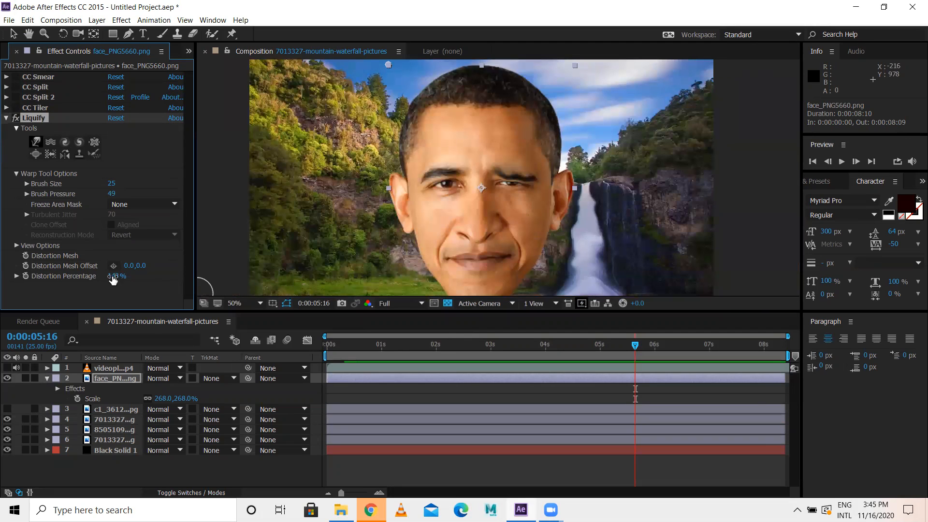
pyautogui.moveTo(98, 275); pyautogui.dragTo(47, 277)
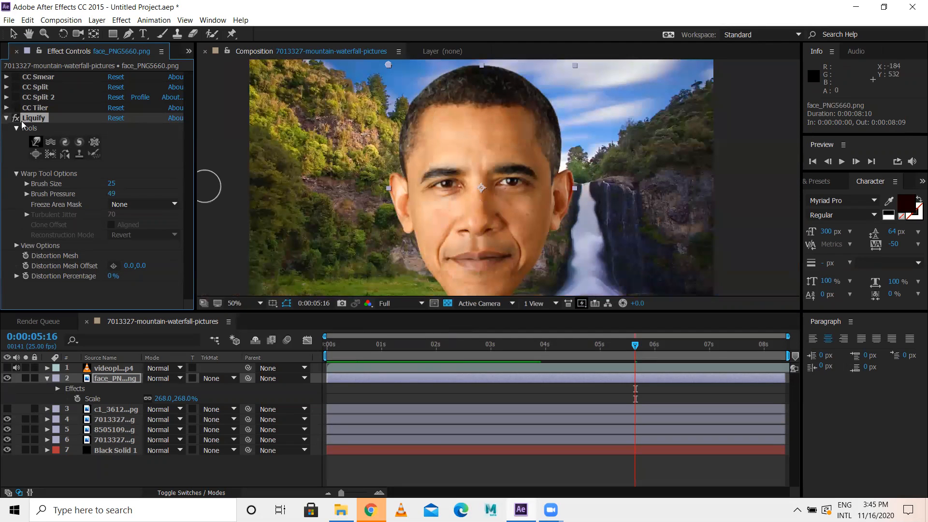
pyautogui.click(6, 118)
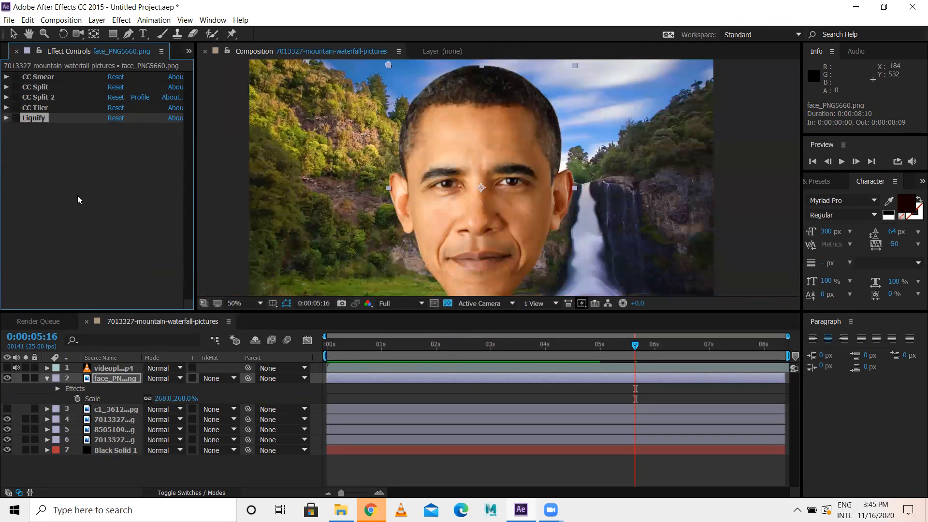
# Step: Deselect the effects, switch back to the Selection tool and hide the face image layer
pyautogui.click(24, 386)
pyautogui.press('space')
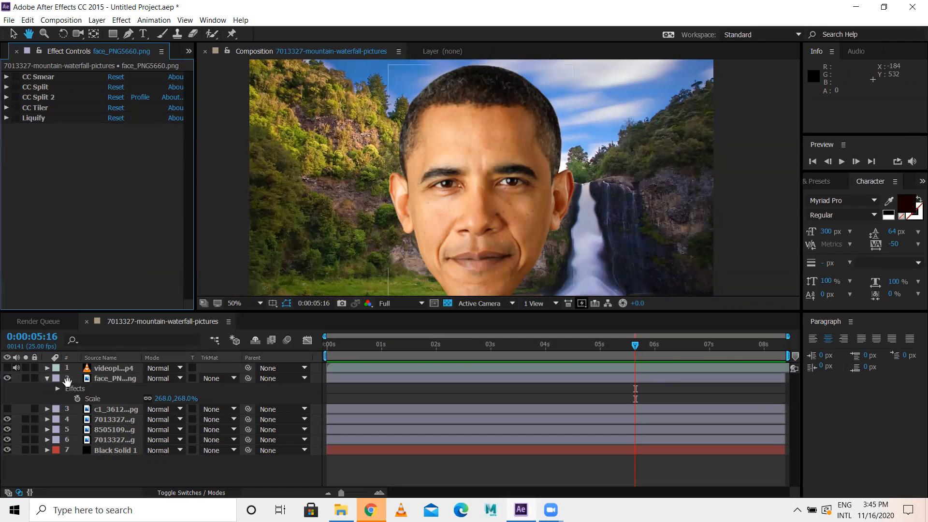
pyautogui.click(452, 378)
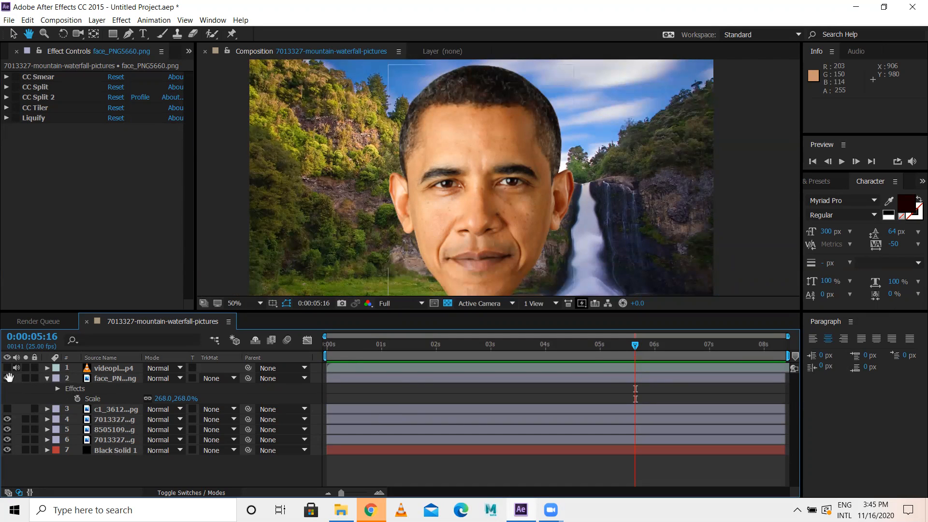
pyautogui.click(13, 34)
pyautogui.click(7, 378)
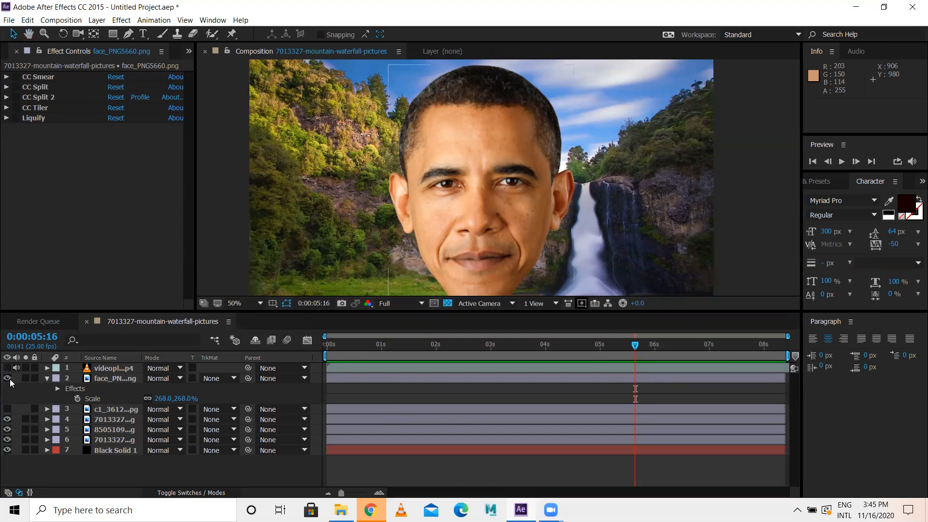
# Step: Turn off and collapse Liquify on the waterfall image layer
pyautogui.click(101, 413)
pyautogui.click(109, 422)
pyautogui.click(7, 187)
pyautogui.click(7, 182)
# Step: Apply the Magnify distort effect to the waterfall image layer
pyautogui.rightClick(50, 224)
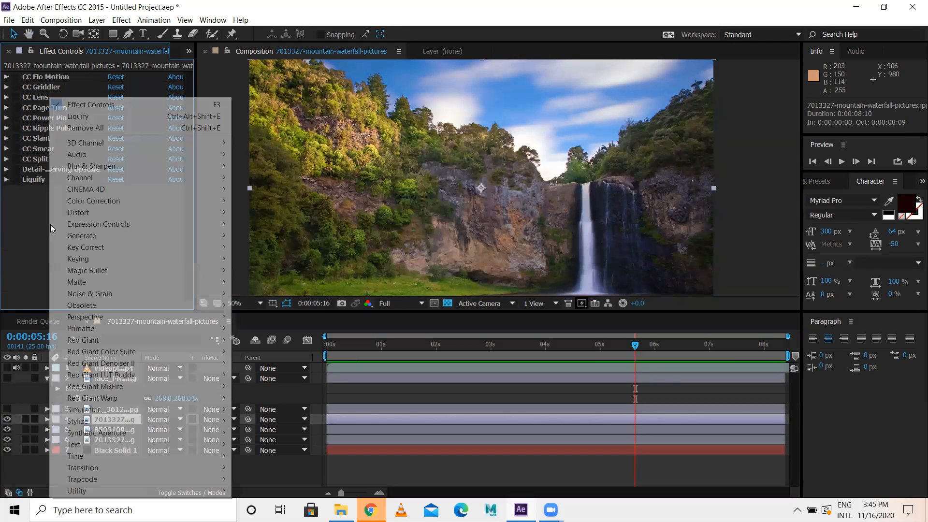
pyautogui.moveTo(97, 223)
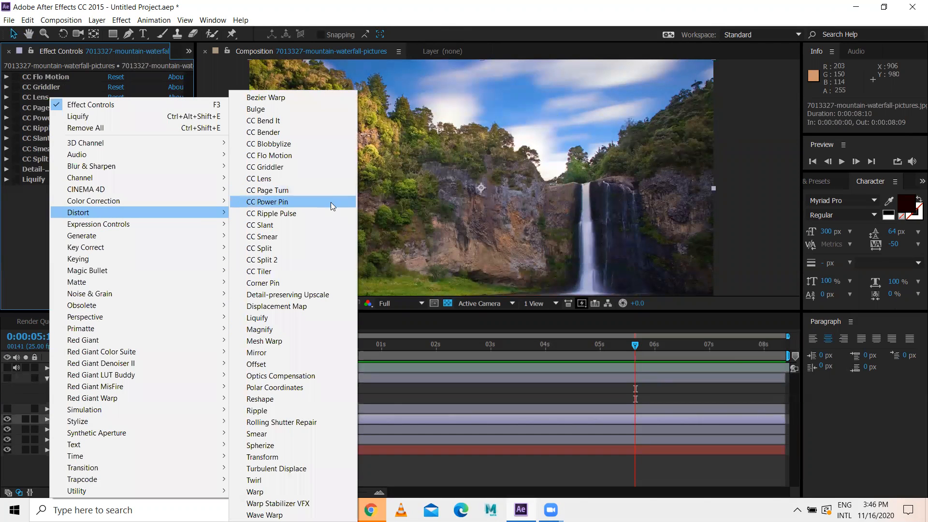
pyautogui.click(264, 329)
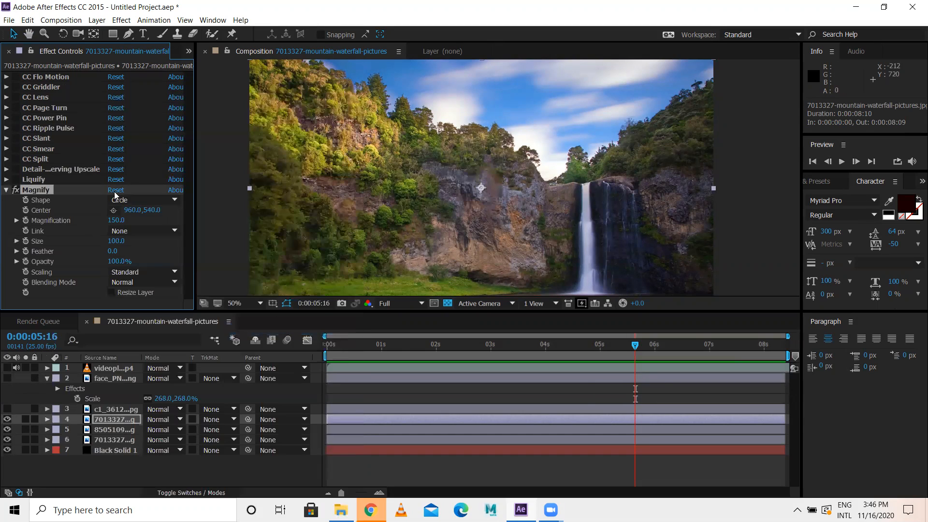
# Step: Set the Magnify effect's Magnification to 186 and its Feather to 2.3 on the waterfall image layer
pyautogui.scroll(-2, 491, 186)
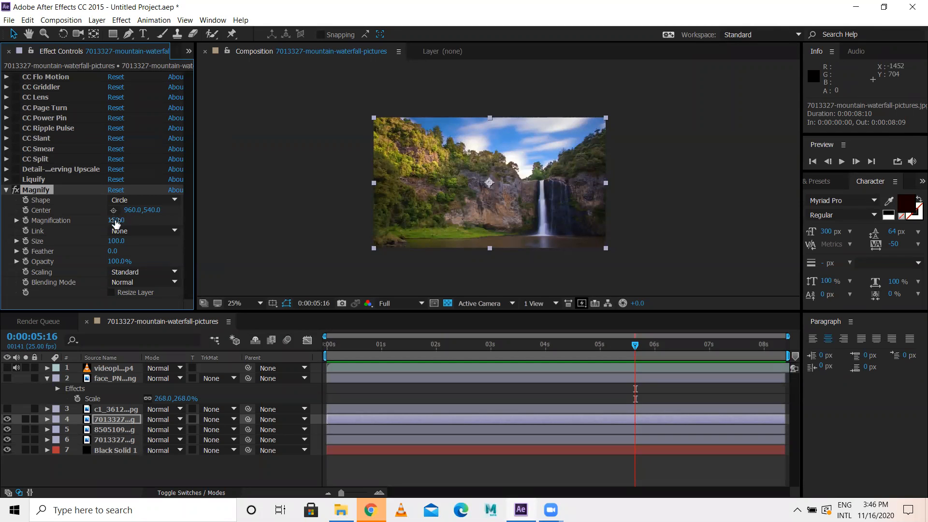
pyautogui.moveTo(116, 220); pyautogui.dragTo(192, 220)
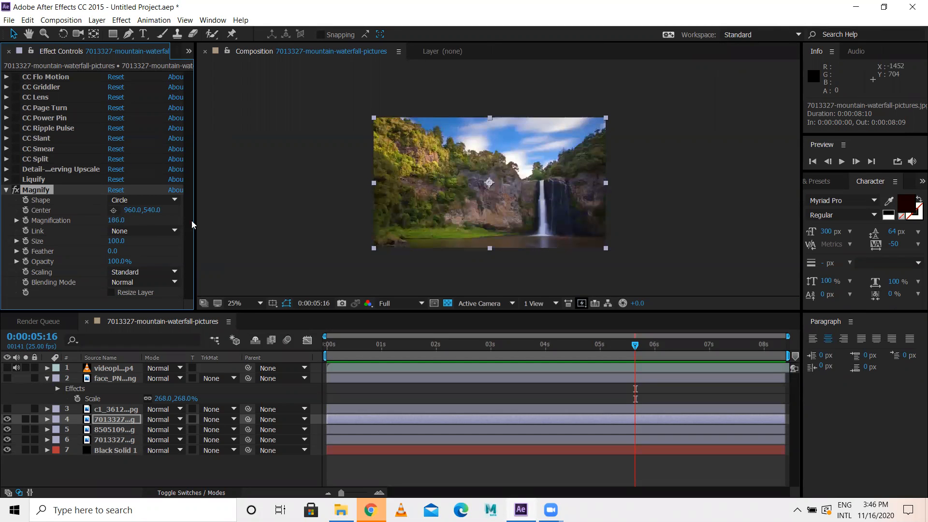
pyautogui.click(121, 230)
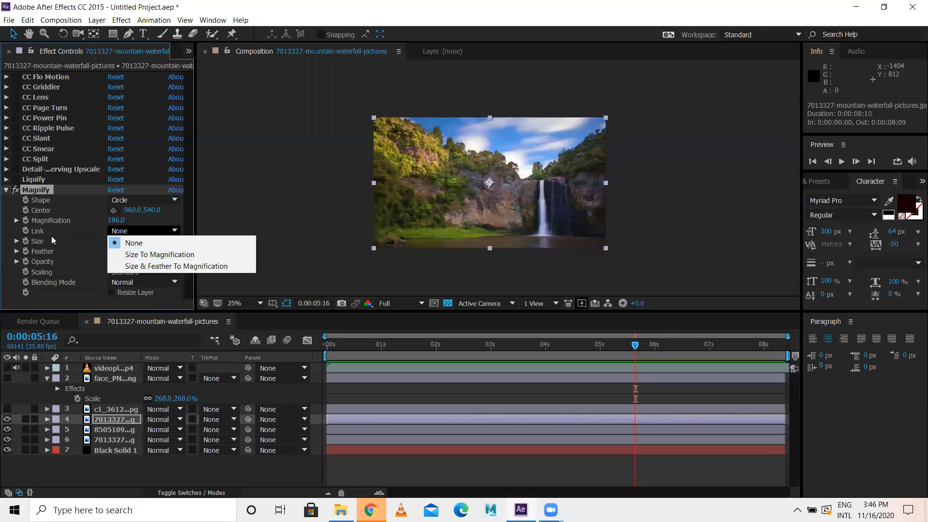
pyautogui.click(267, 189)
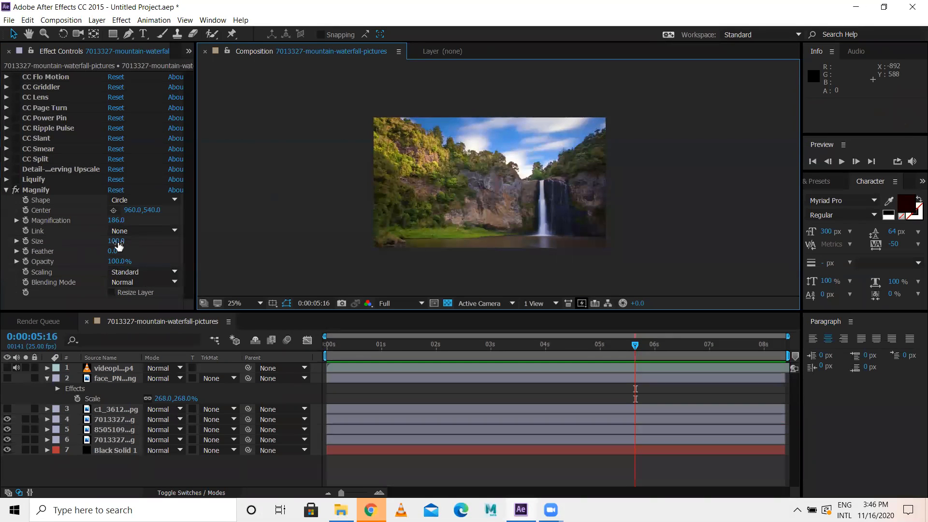
pyautogui.moveTo(111, 251); pyautogui.dragTo(129, 252)
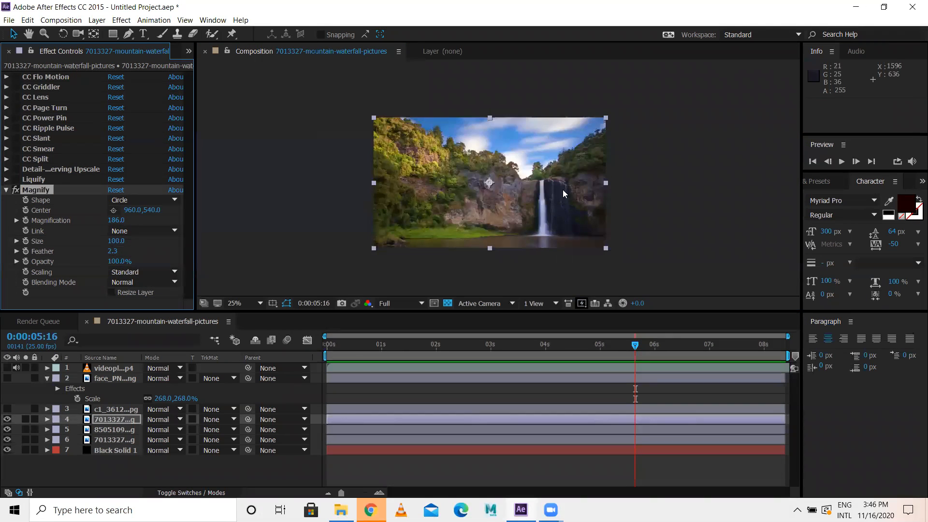
# Step: Set the Magnify Size to 292 and move its center to 1391, 952 at the base of the waterfall
pyautogui.moveTo(128, 211); pyautogui.dragTo(240, 210)
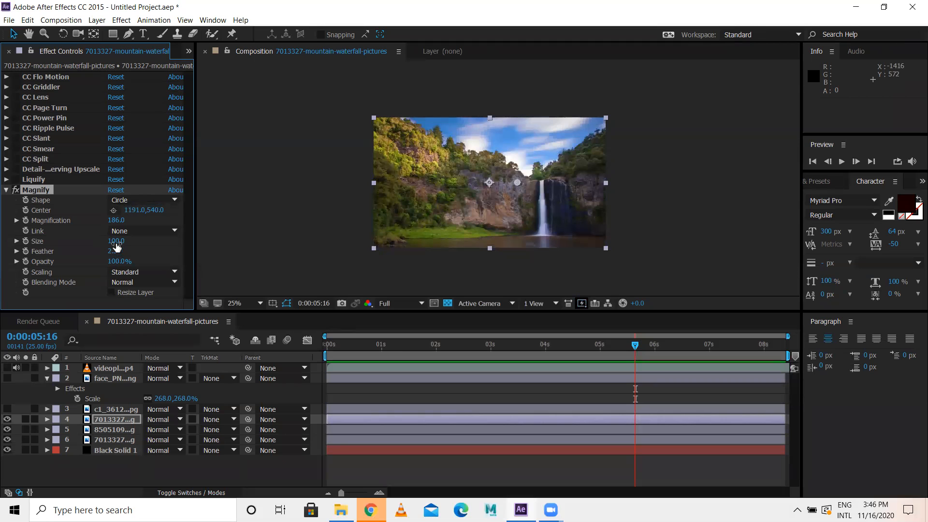
pyautogui.moveTo(142, 240); pyautogui.dragTo(259, 244)
pyautogui.moveTo(518, 189); pyautogui.dragTo(543, 231)
# Step: Increase the Magnification of the magnified circle over the waterfall to 292
pyautogui.press('.')
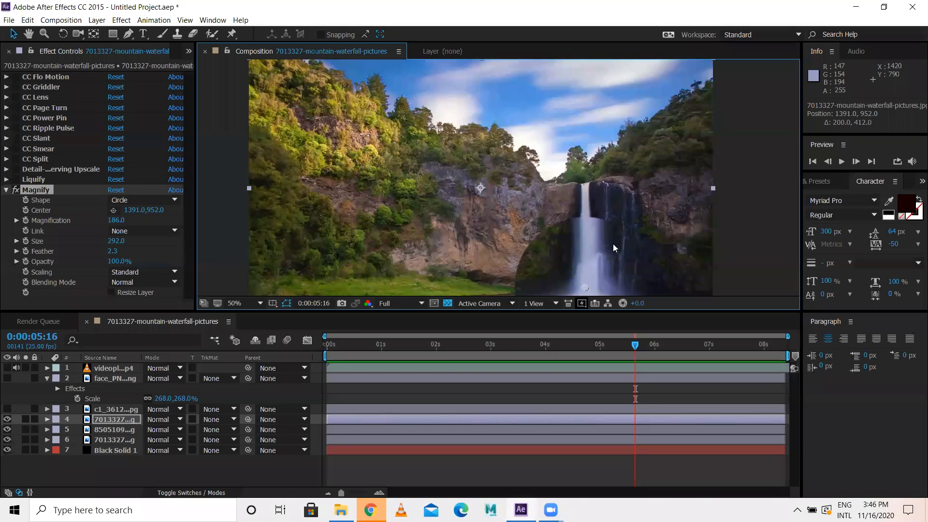
pyautogui.moveTo(592, 174); pyautogui.dragTo(591, 113)
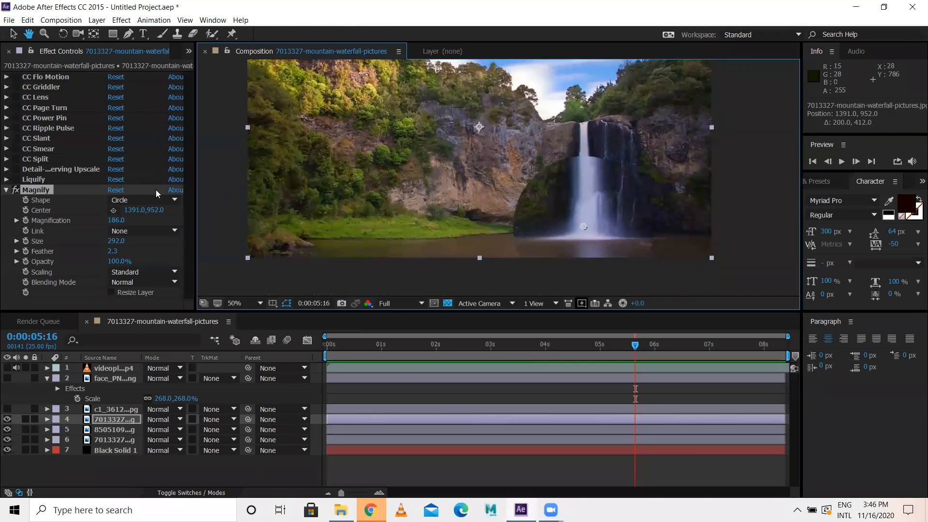
pyautogui.moveTo(124, 221); pyautogui.dragTo(170, 213)
pyautogui.press(',')
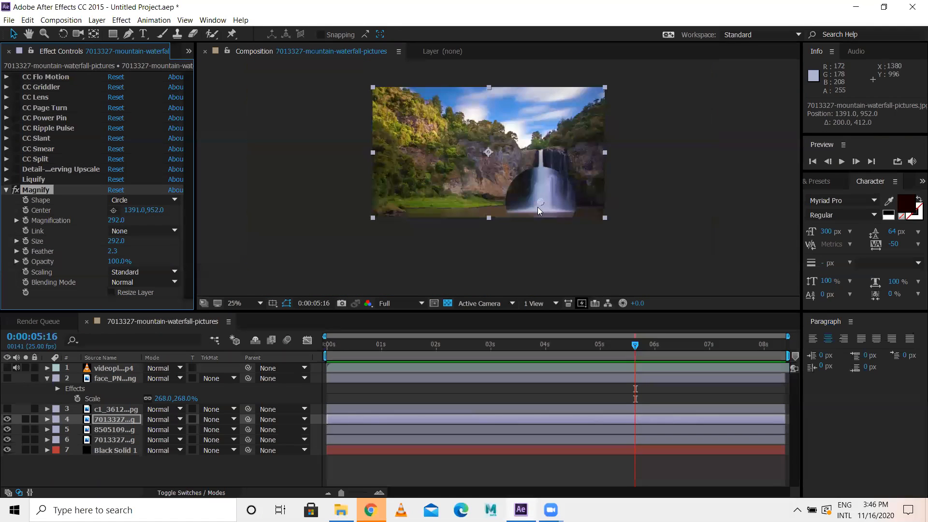